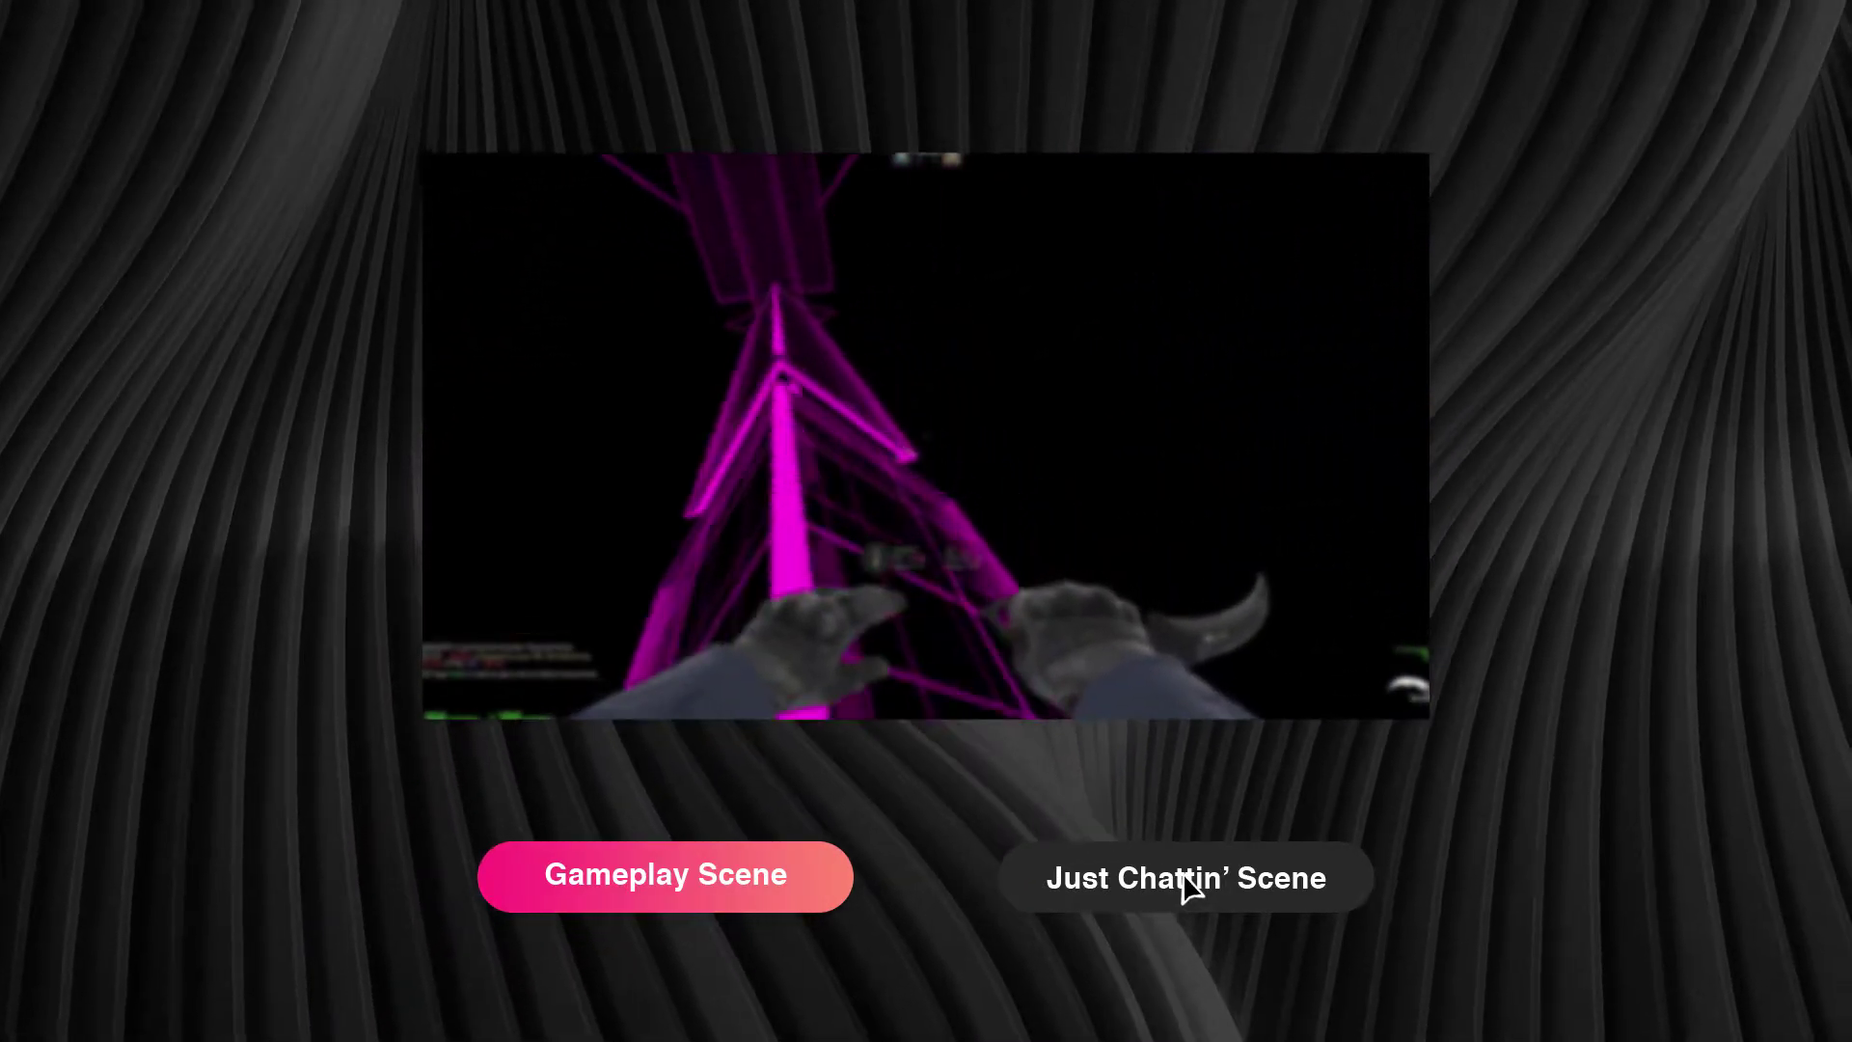
Create Comp 1 at 1920x1080, 60 fps with a 0:00:03:00 duration
left_click(1184, 874)
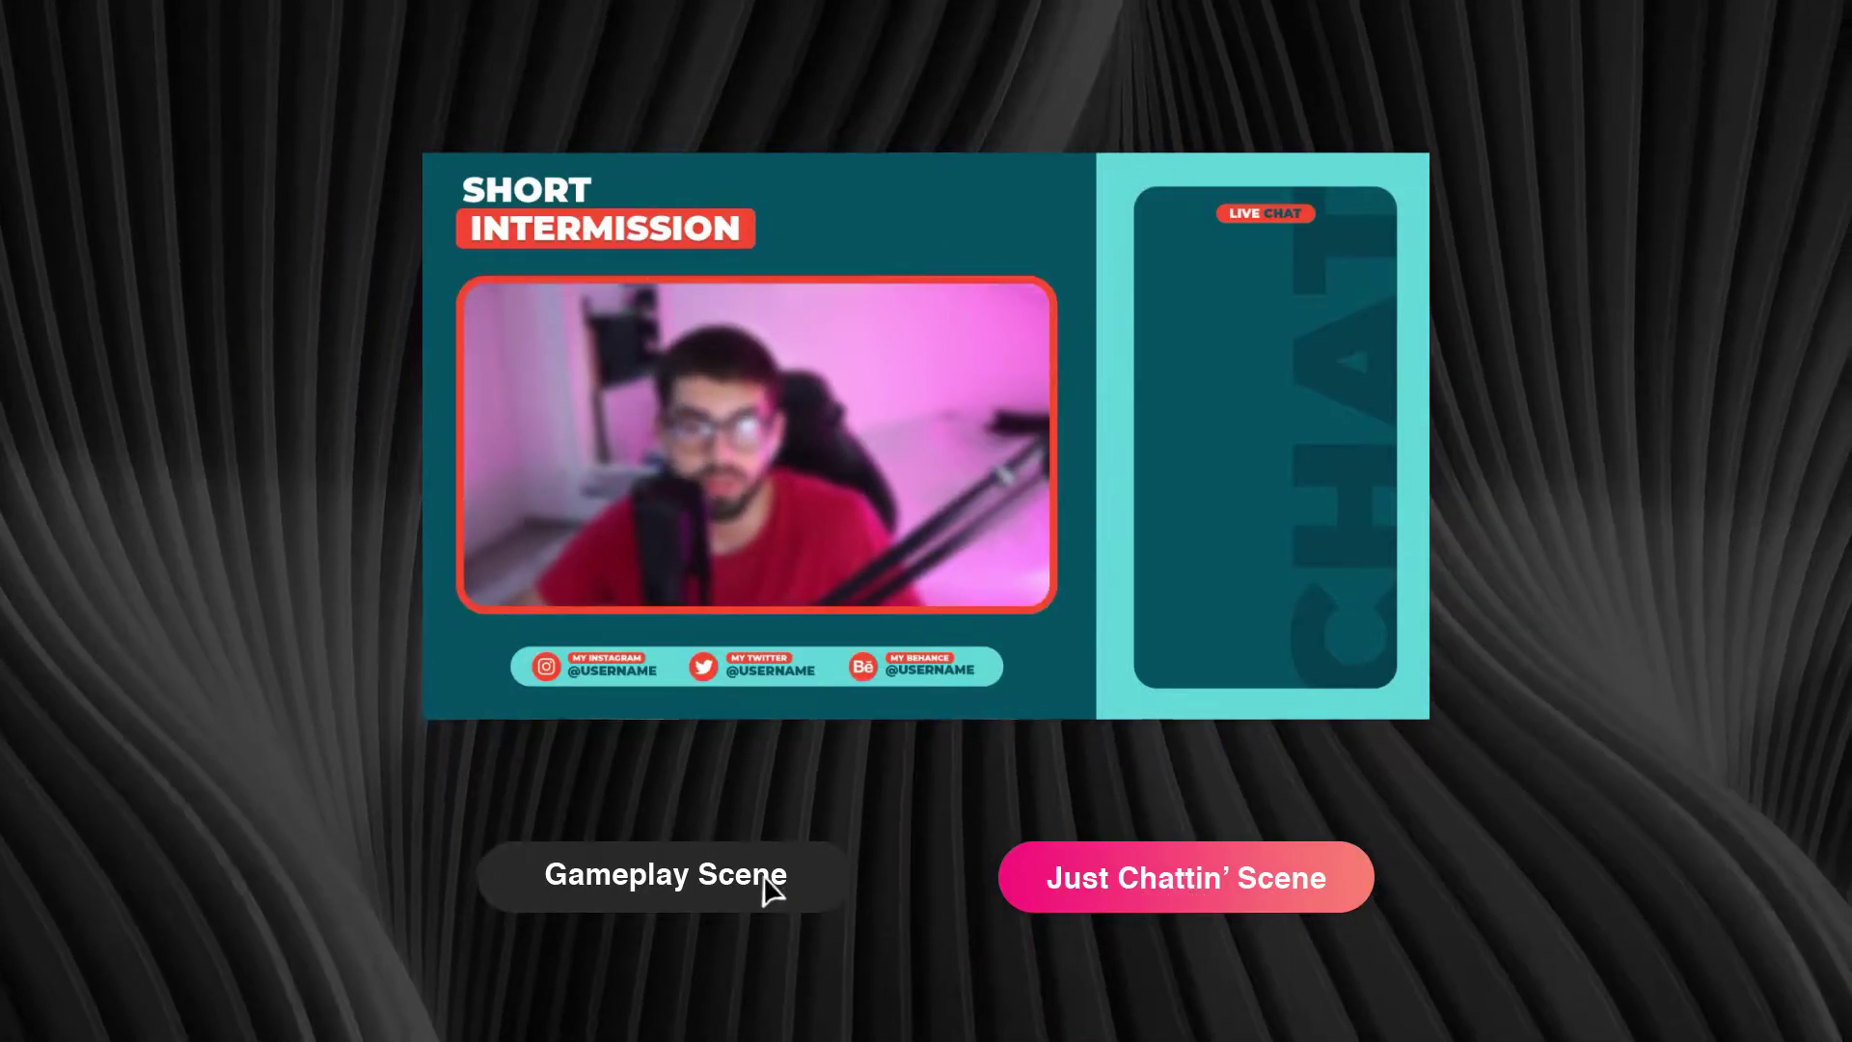
left_click(661, 878)
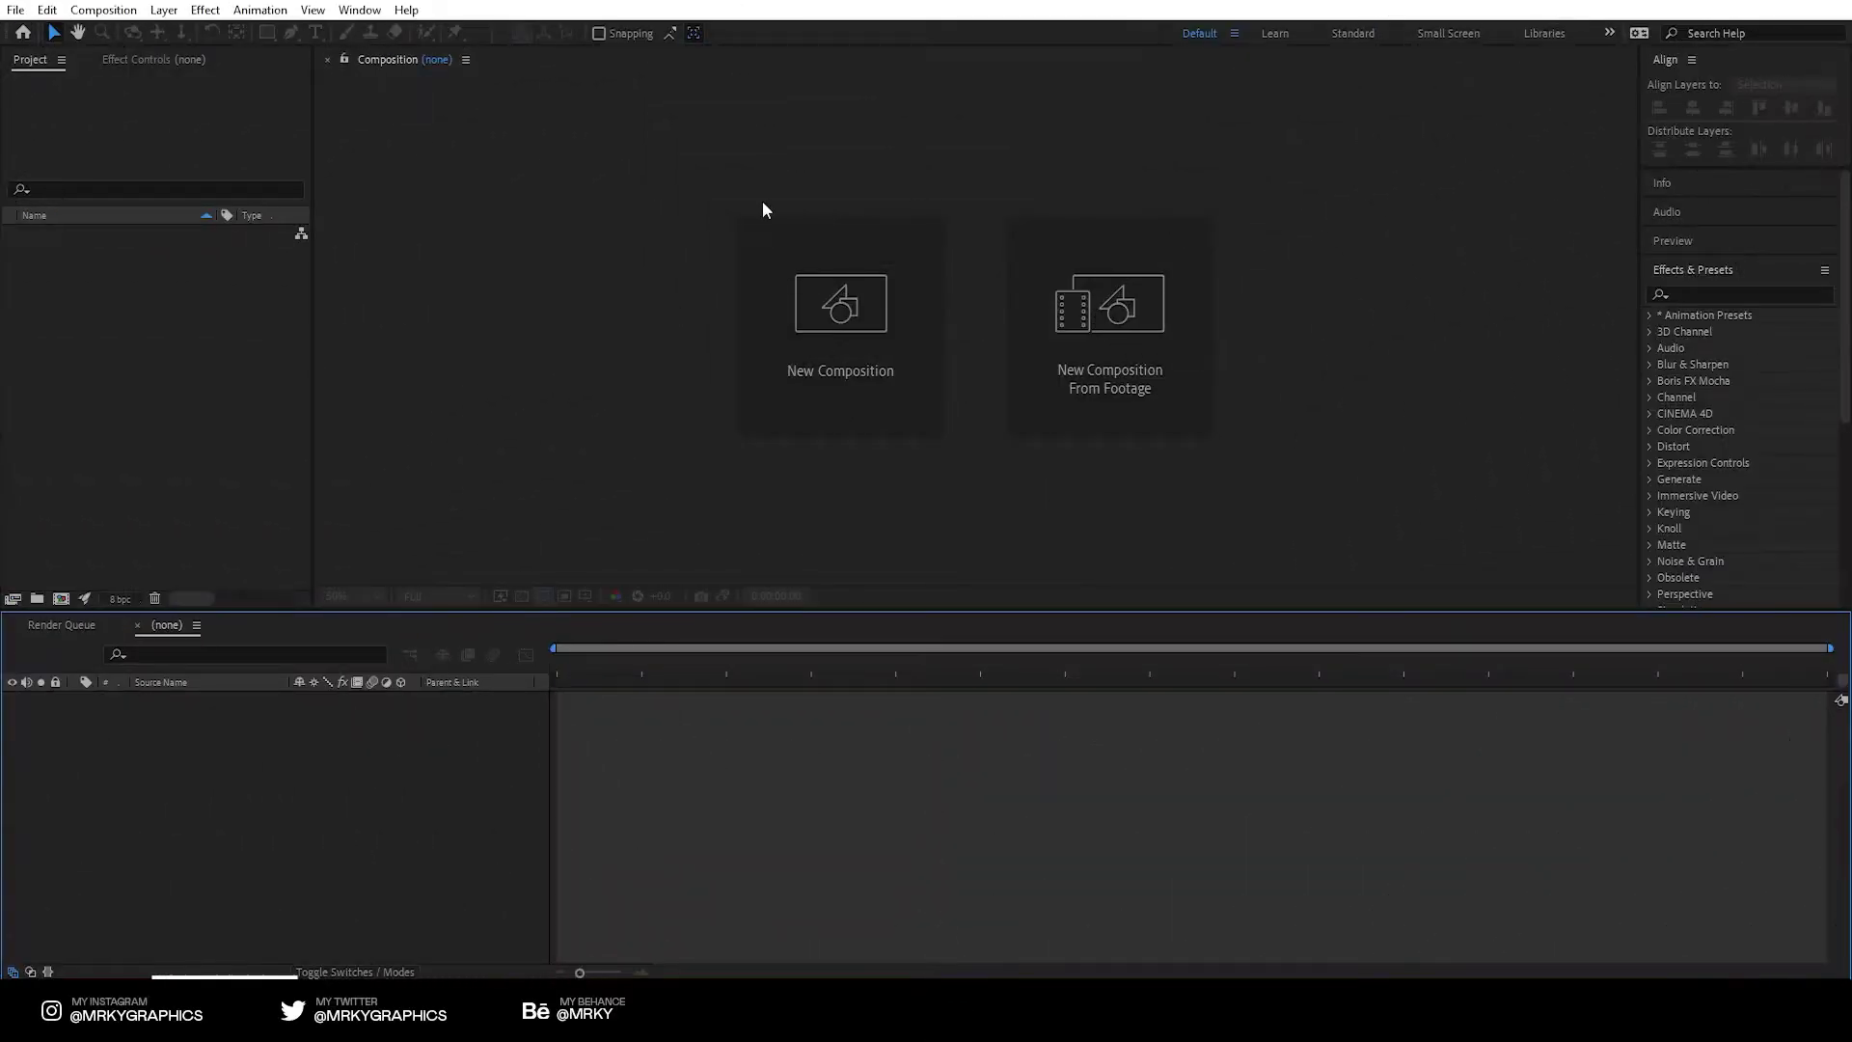
left_click(861, 326)
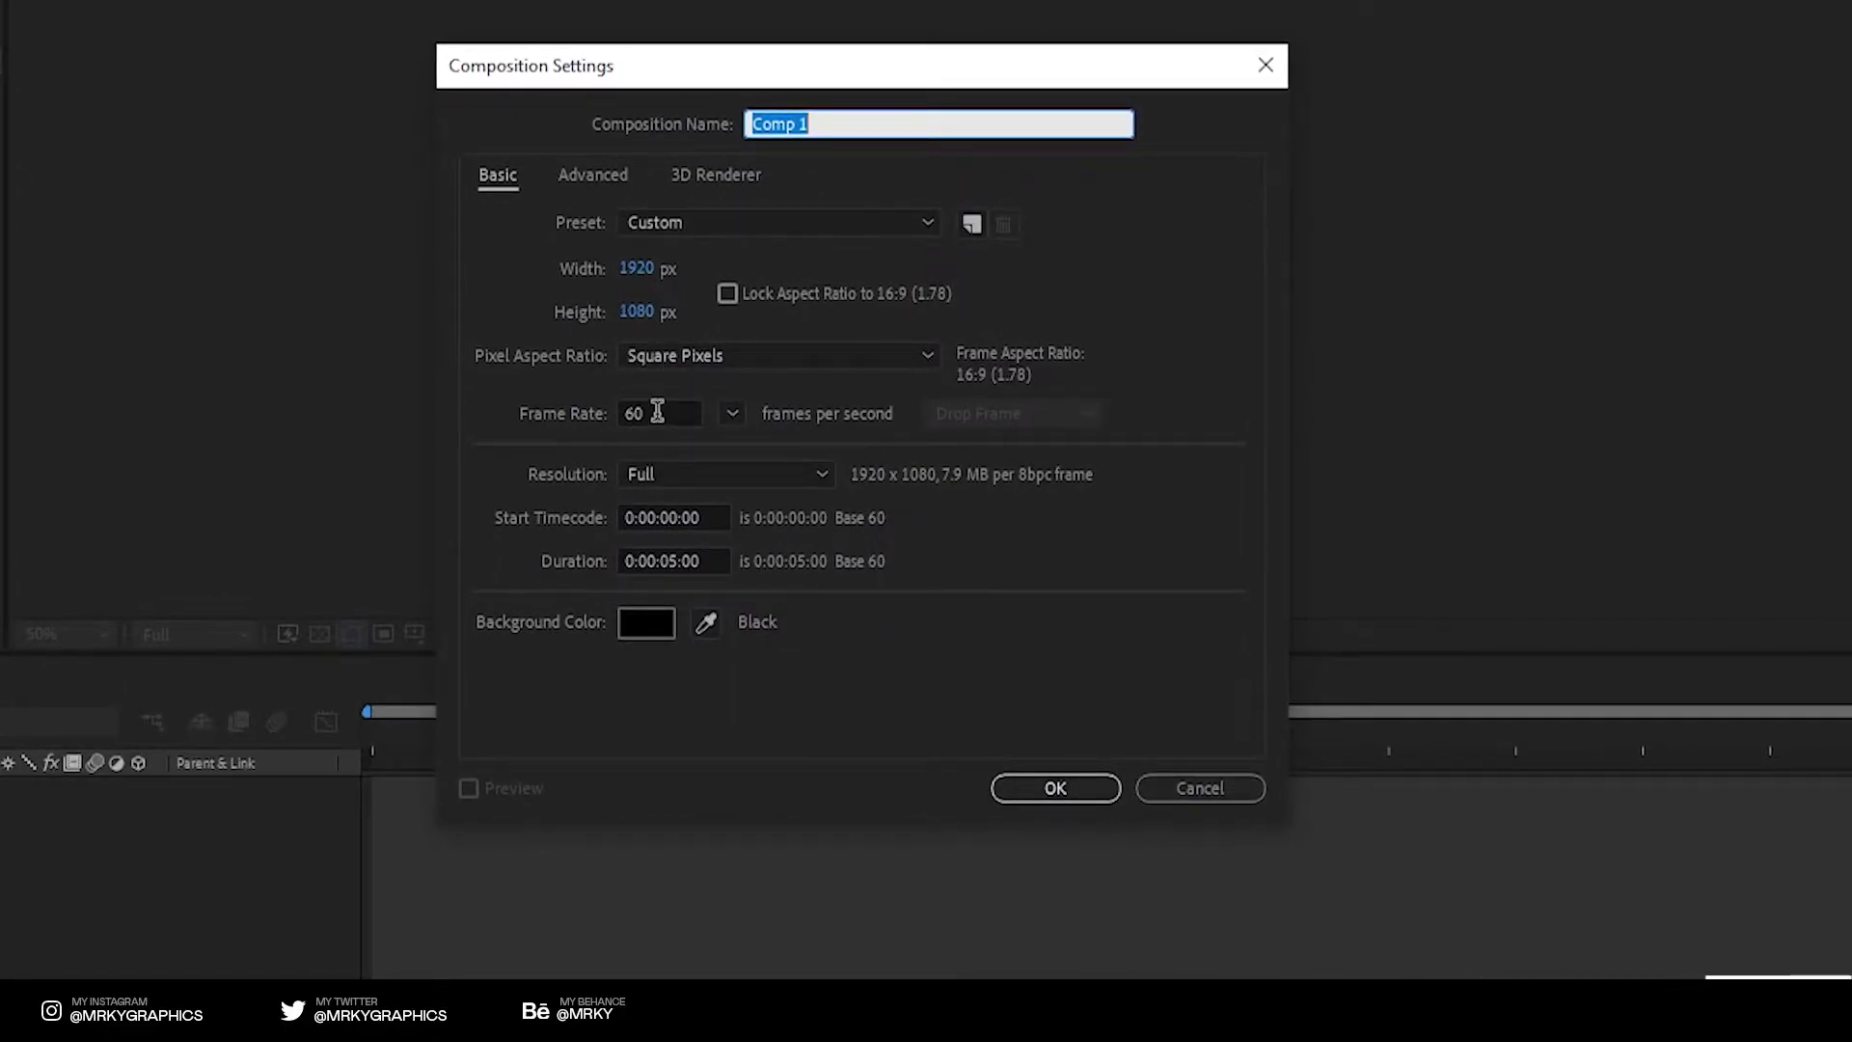
left_click(674, 560)
type("300")
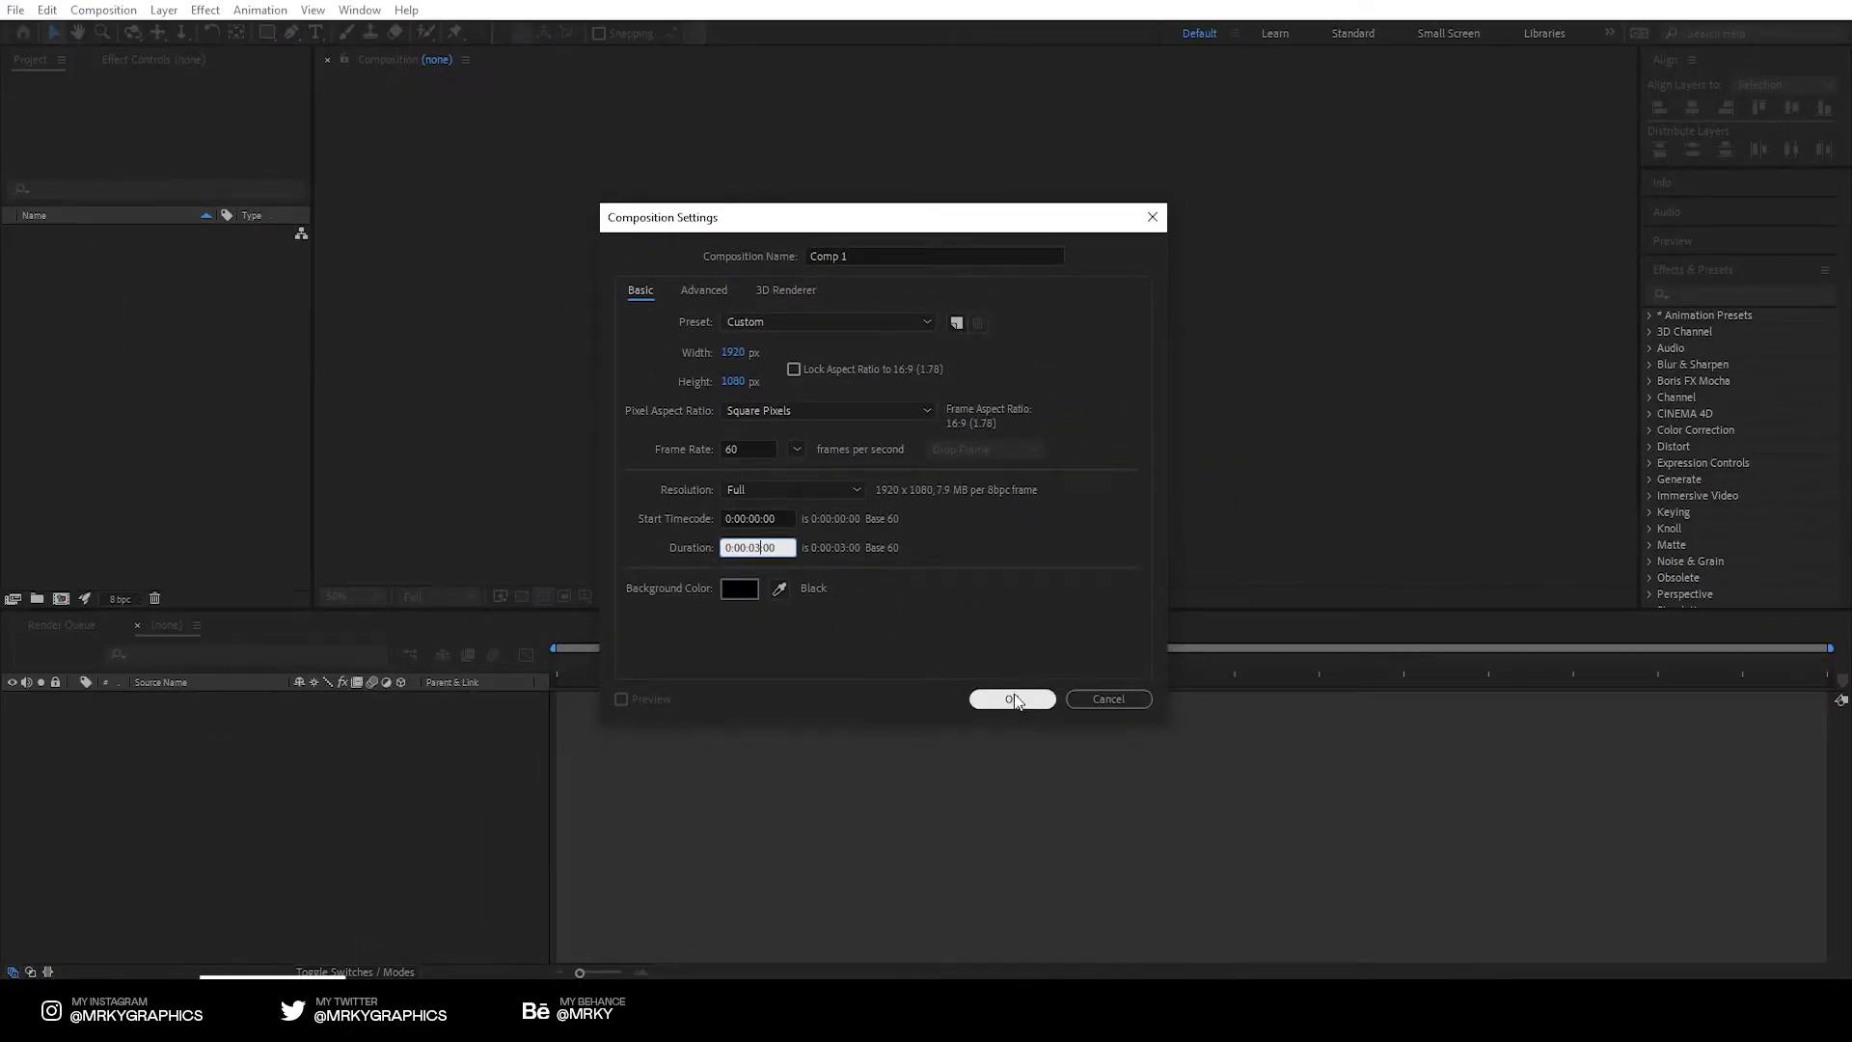
Confirm the composition and add a full-frame magenta solid
left_click(1013, 699)
right_click(241, 762)
mouse_move(320, 324)
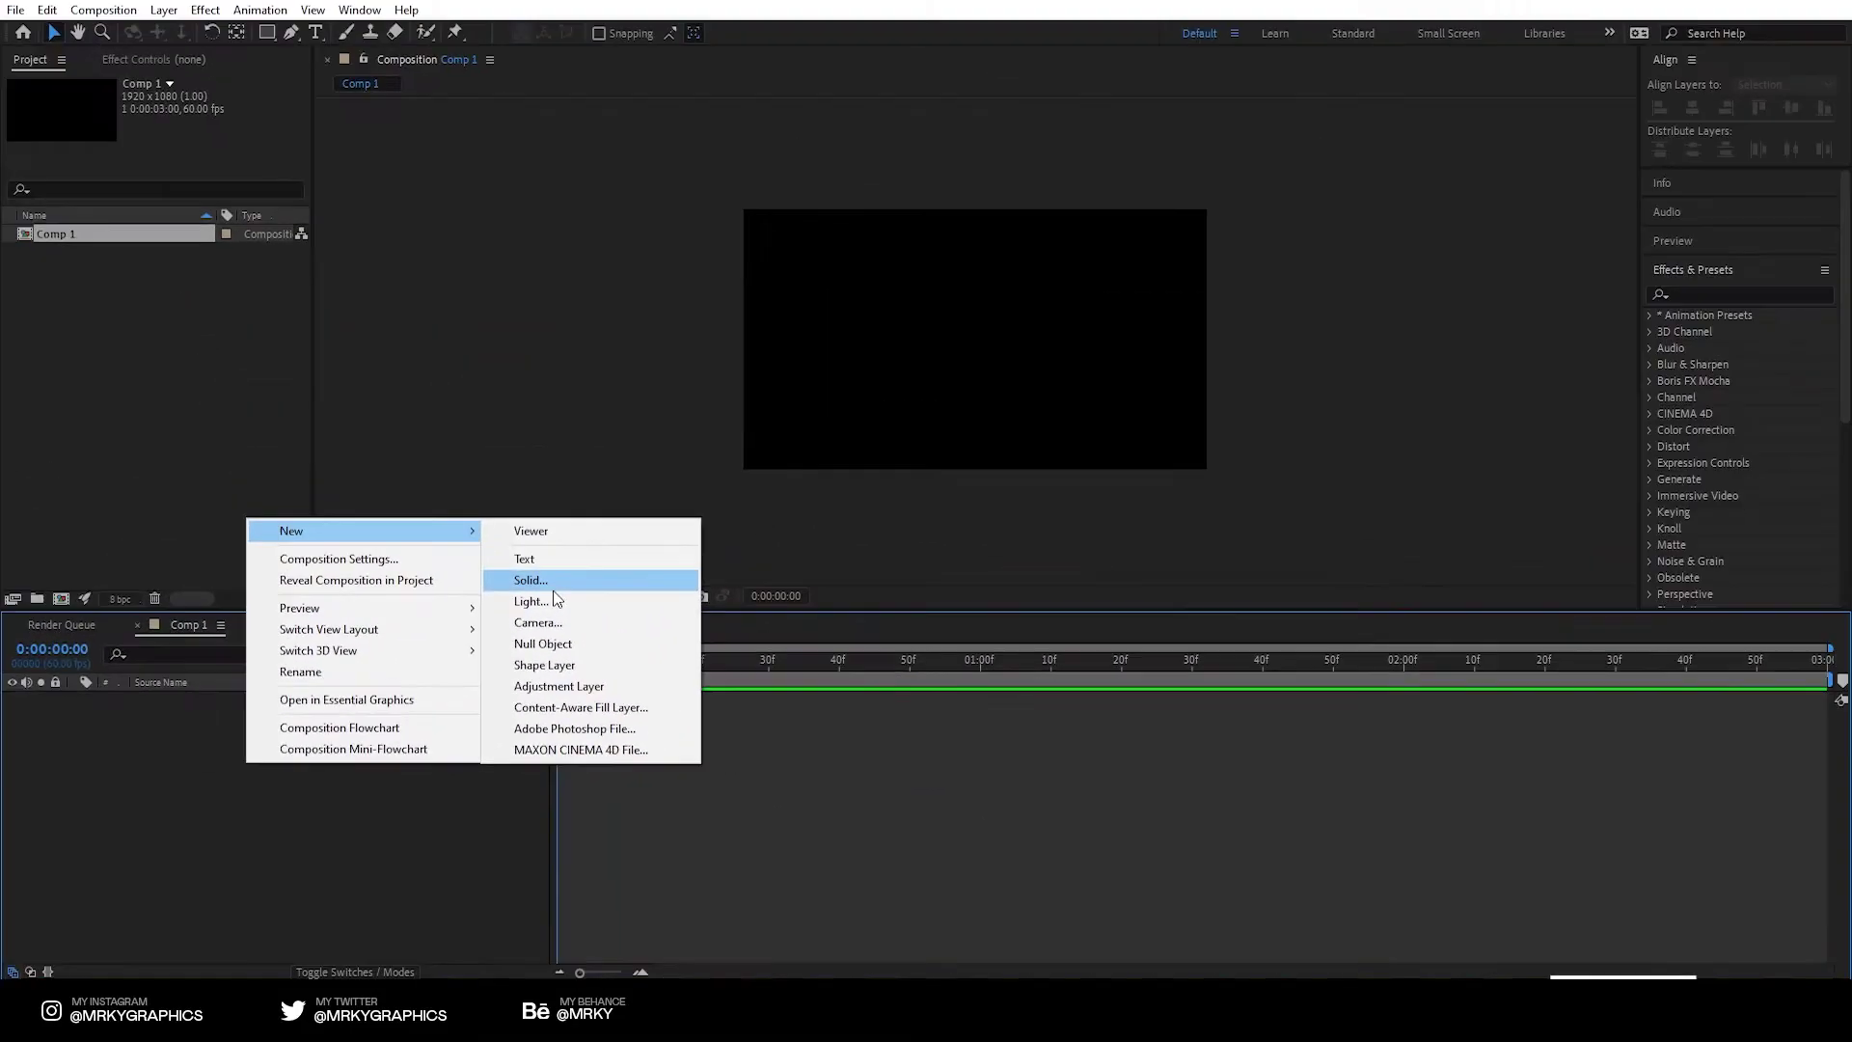
left_click(724, 415)
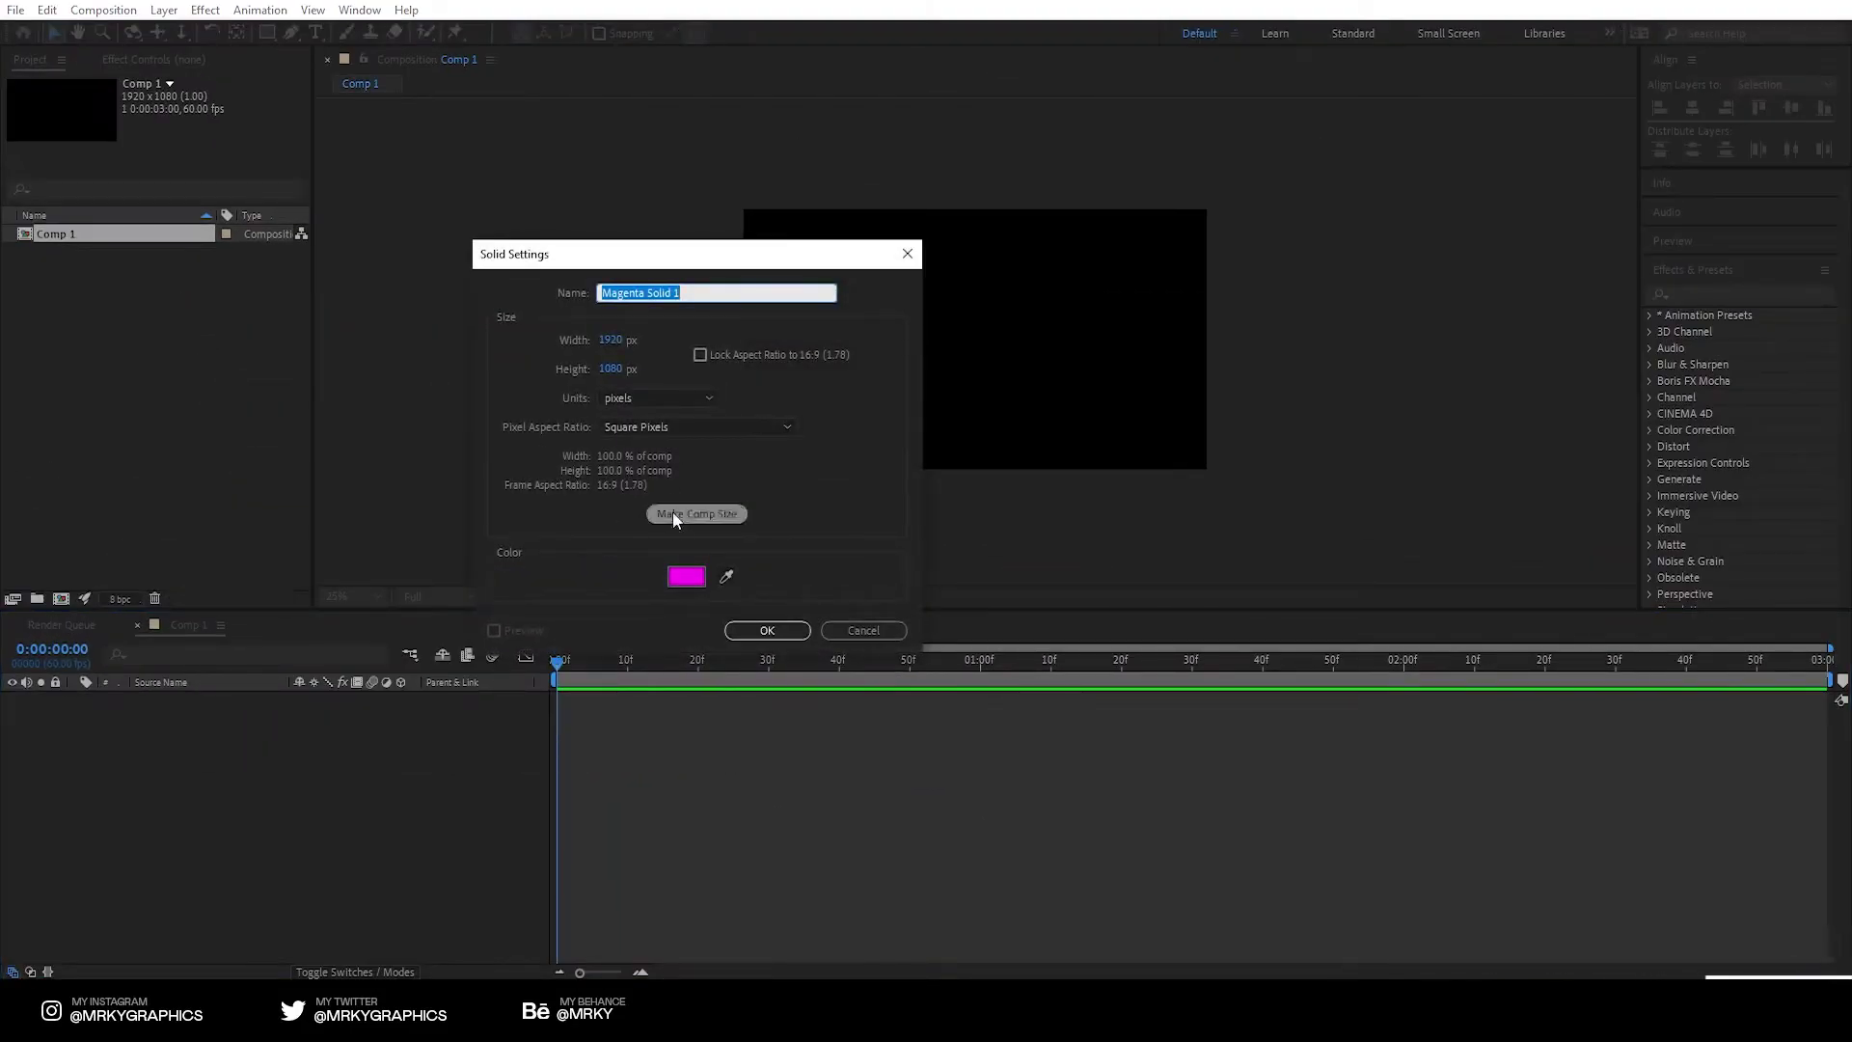
left_click(687, 576)
left_click(1463, 395)
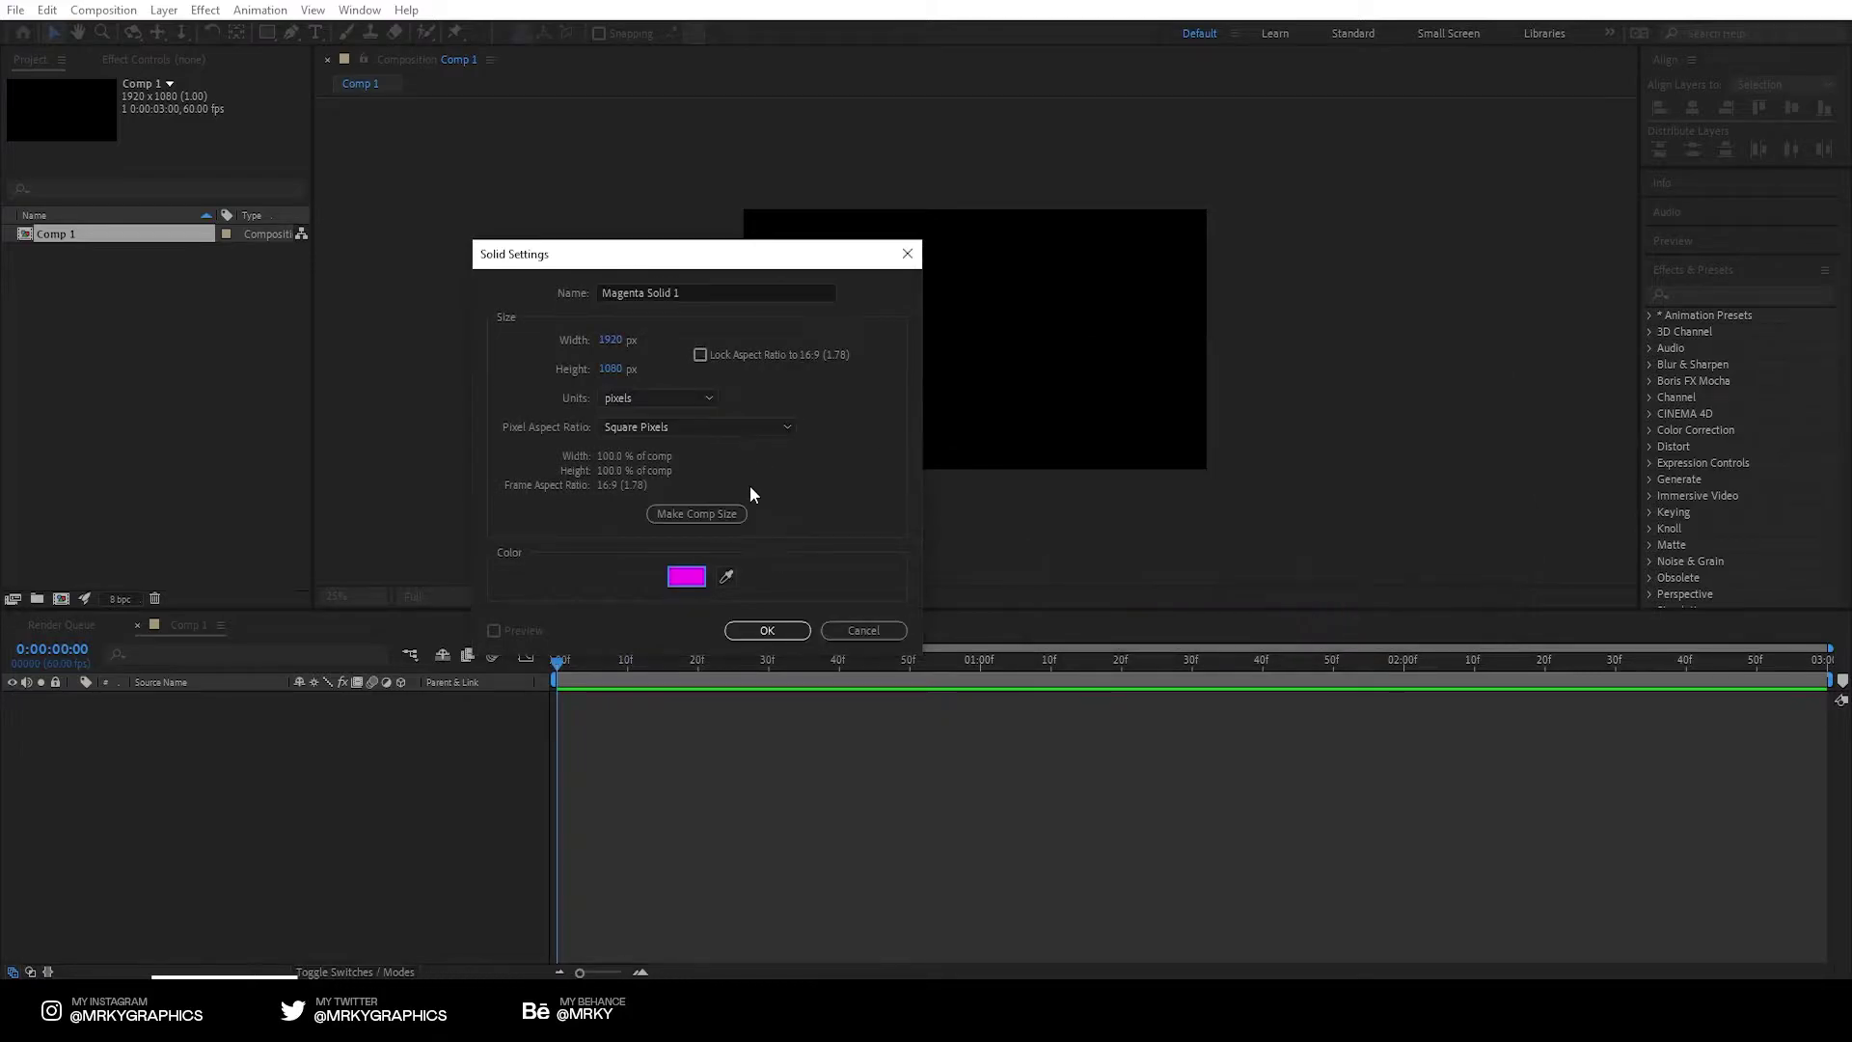
left_click(767, 630)
Add a second full-frame solid coloured white
right_click(186, 854)
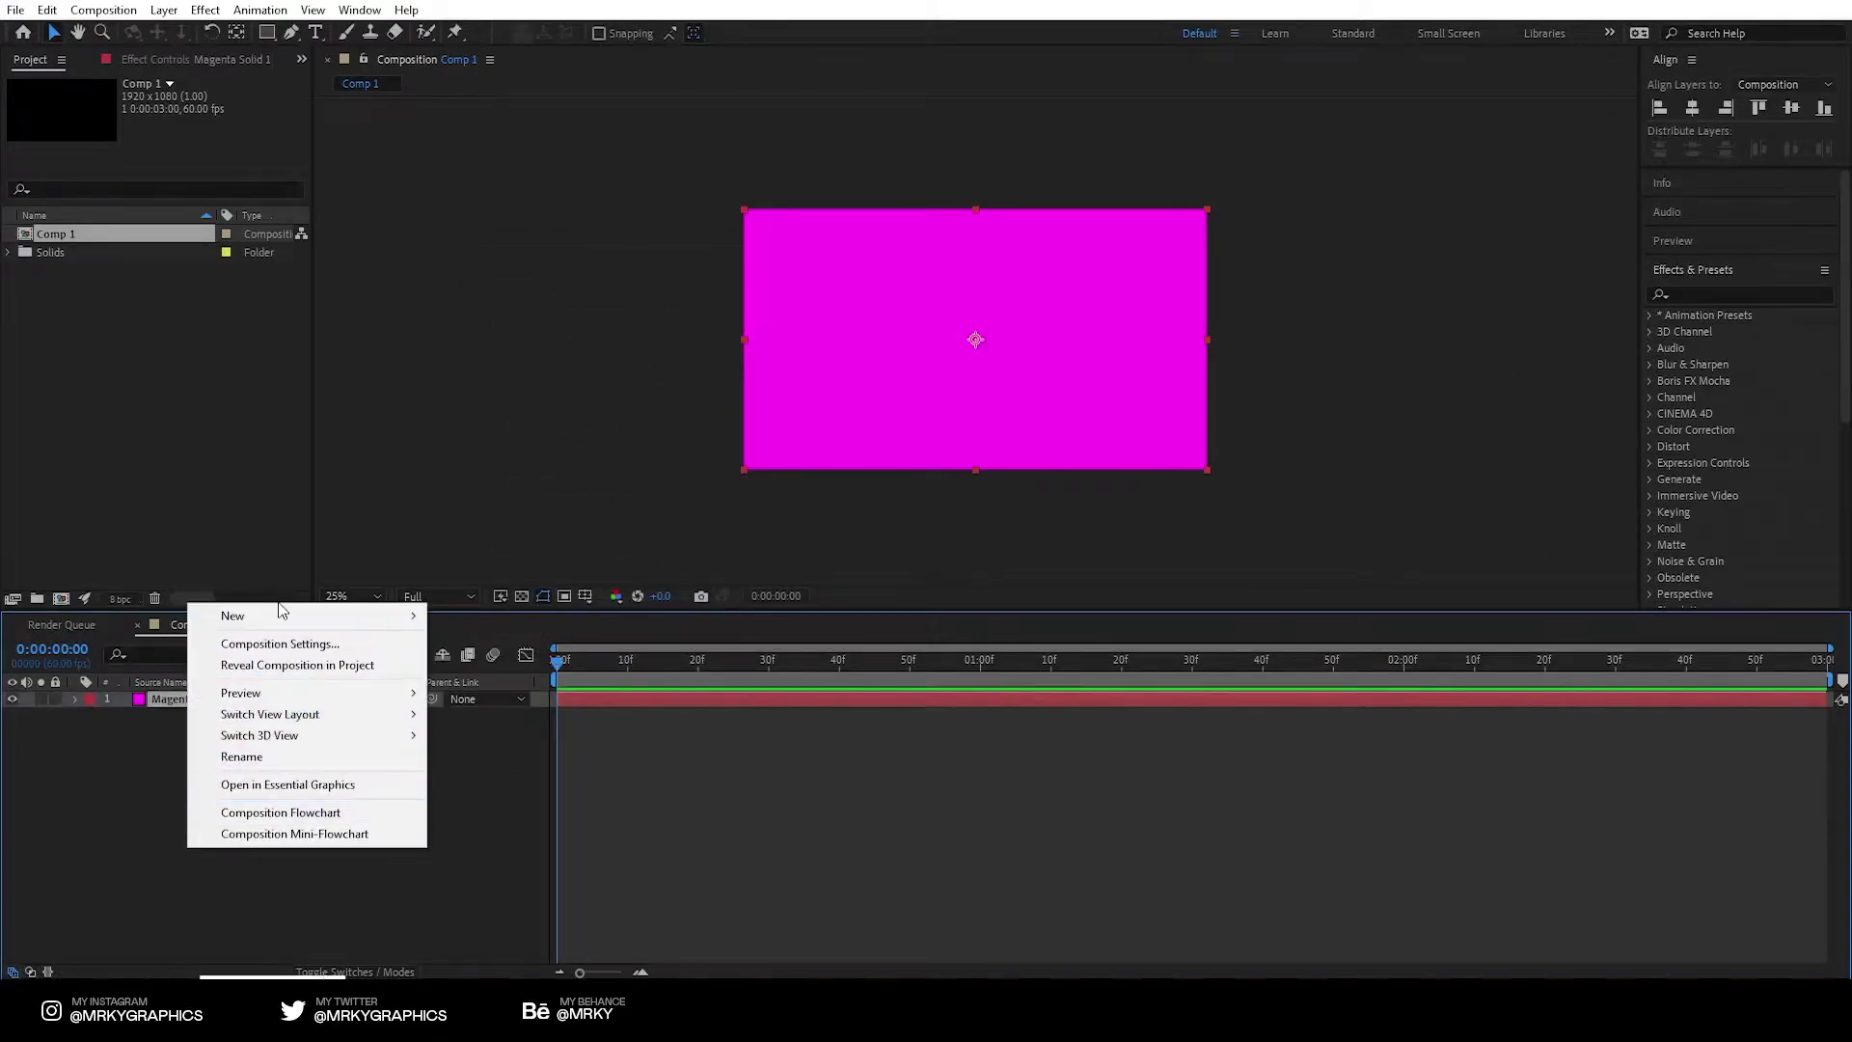
mouse_move(289, 616)
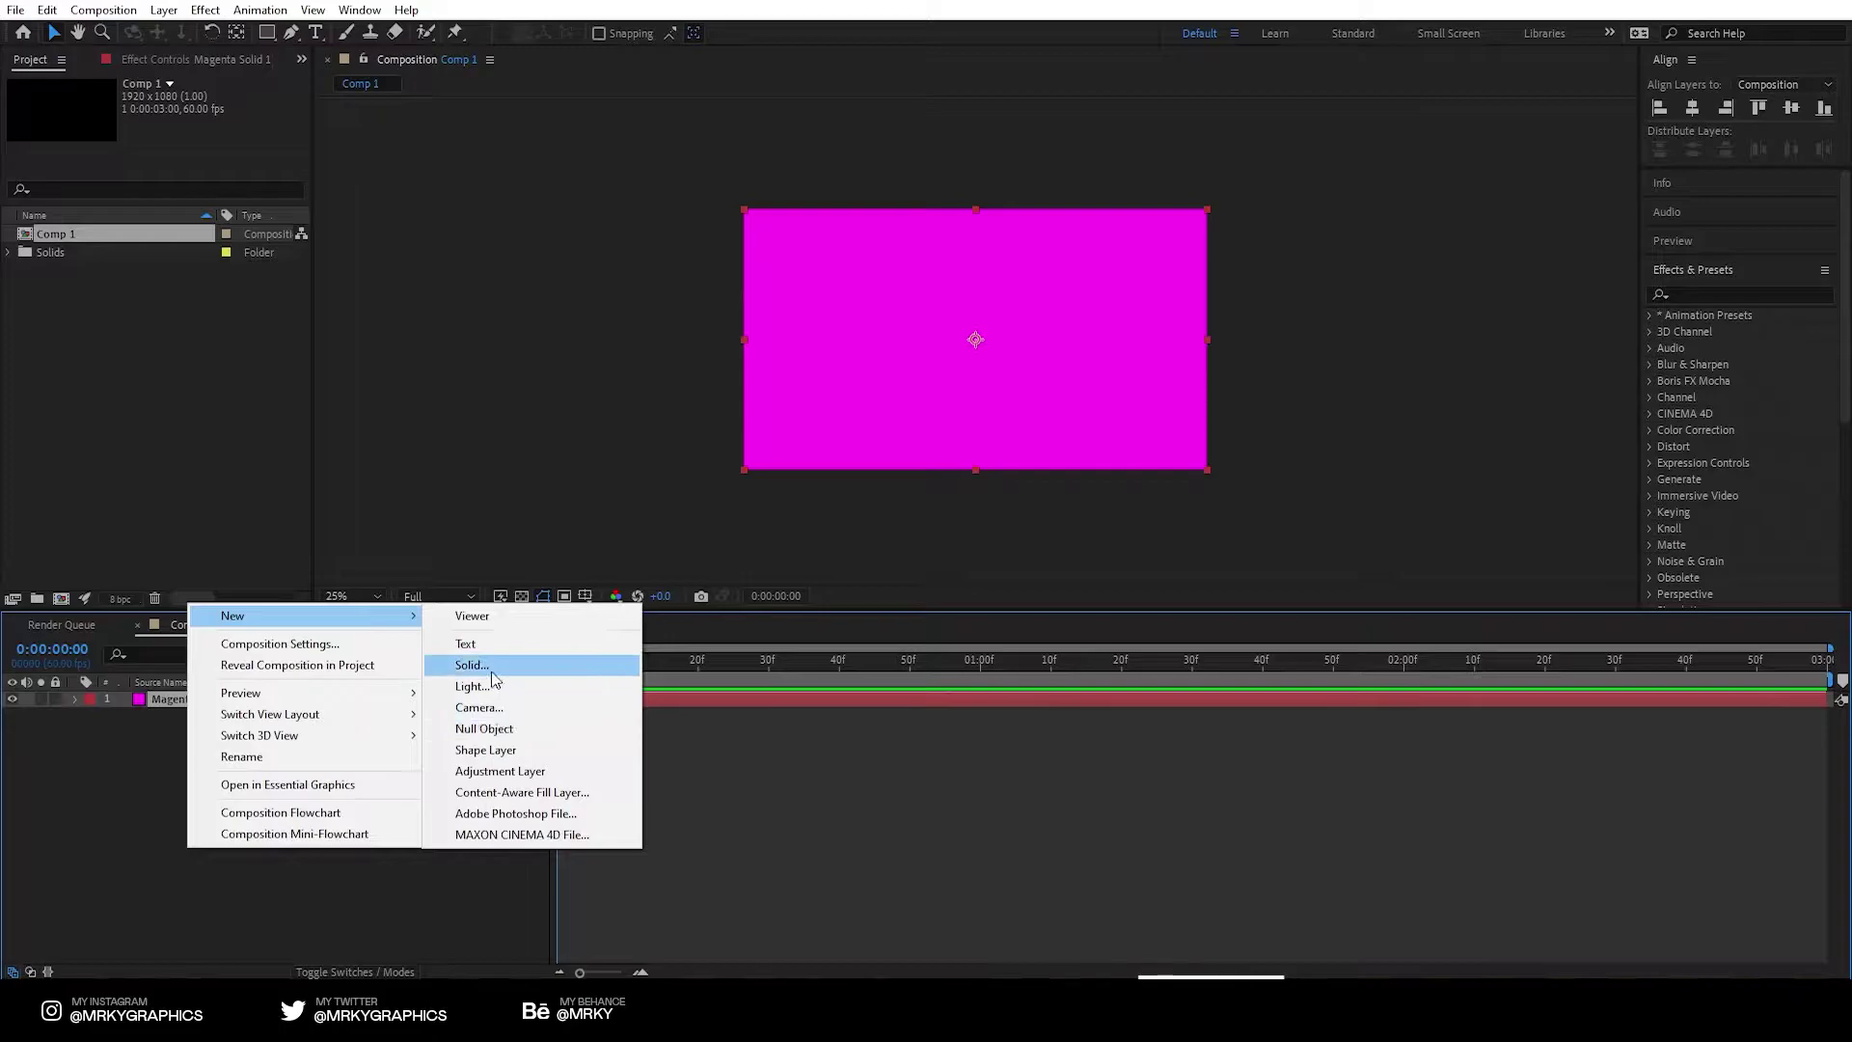
left_click(475, 665)
left_click(687, 576)
left_click(1044, 395)
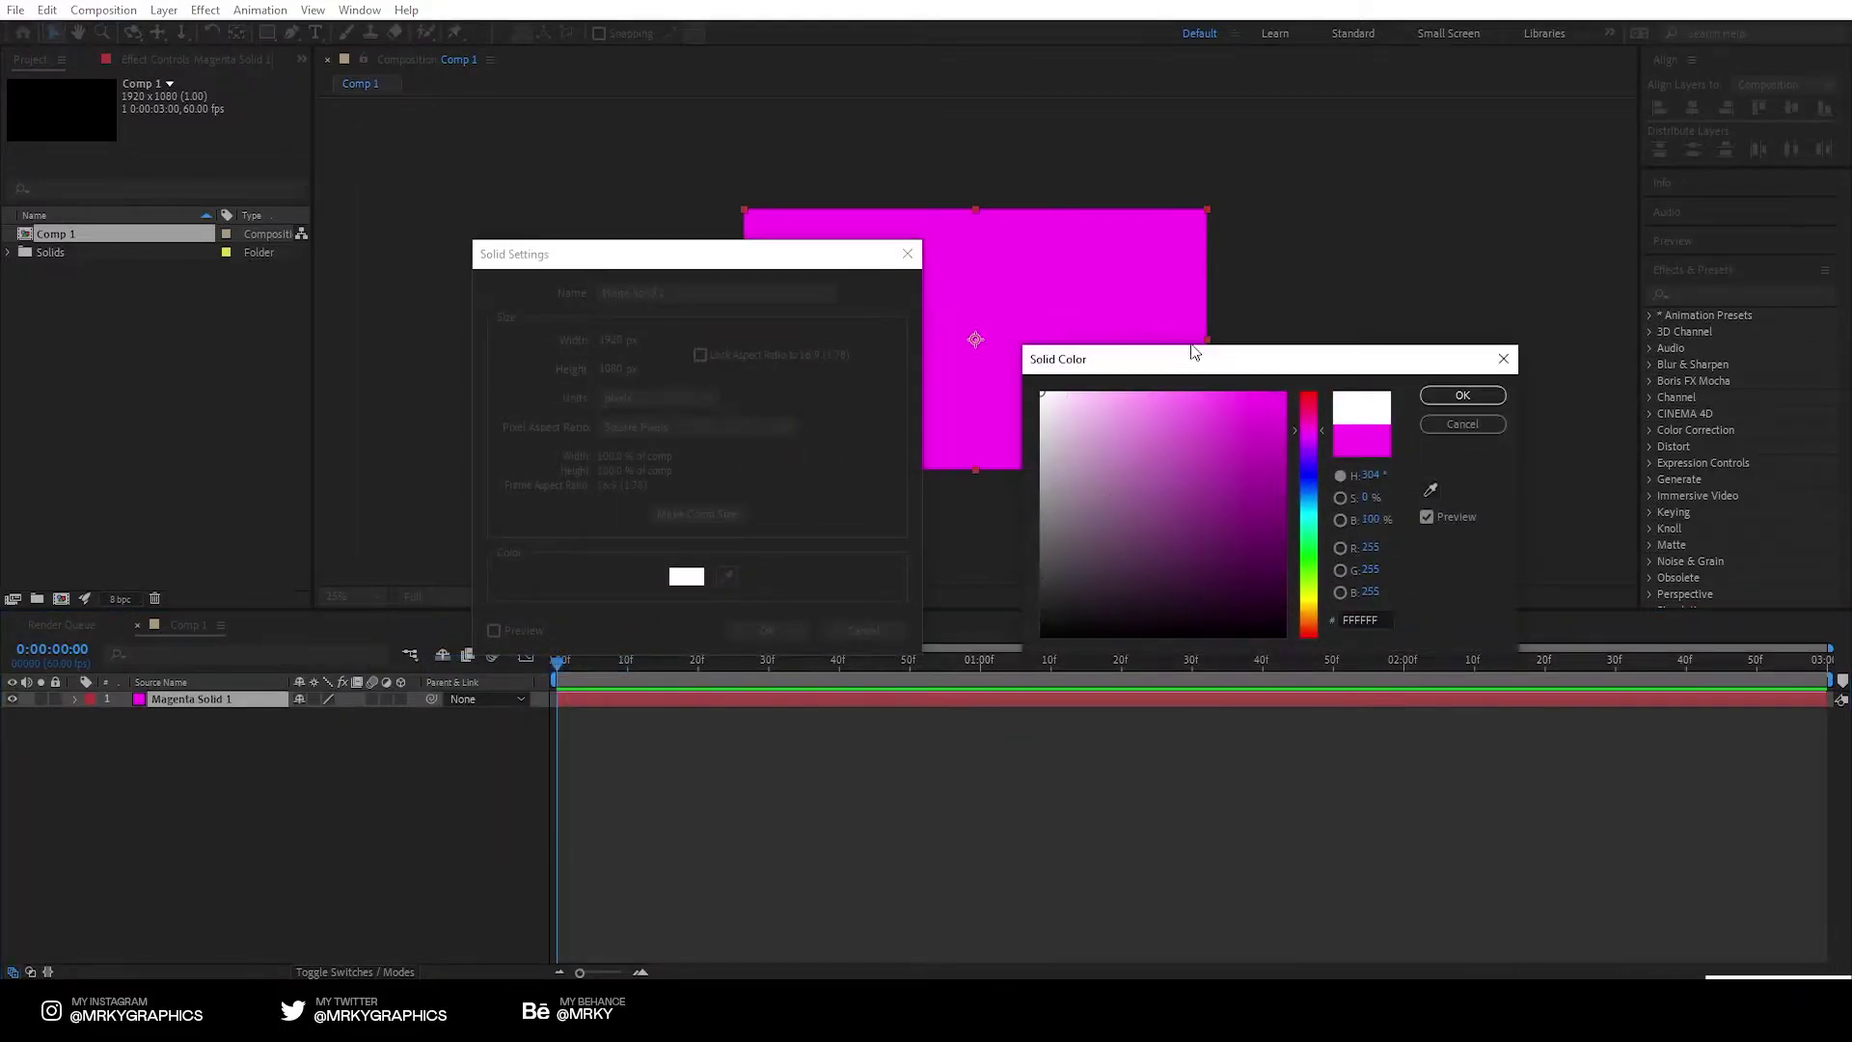
left_click(1462, 396)
left_click(767, 630)
Add a third full-frame solid in dark gray 222222
right_click(222, 780)
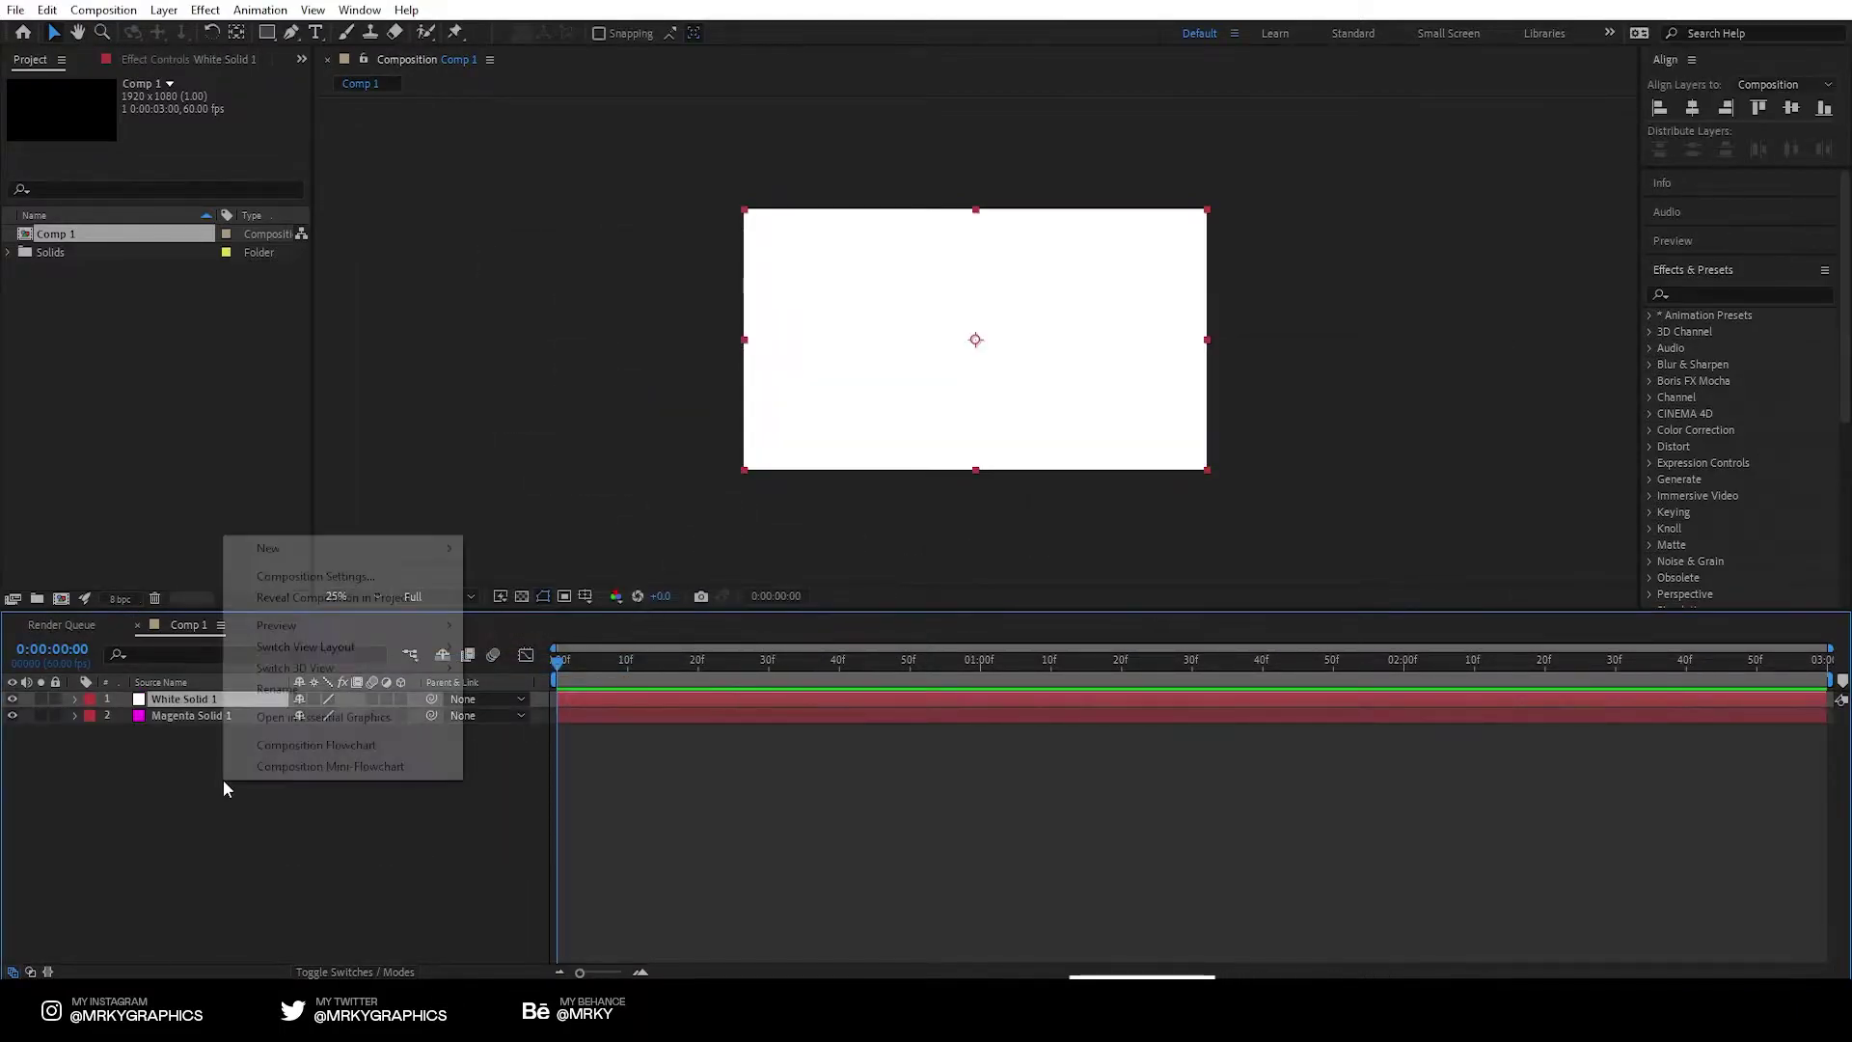
mouse_move(309, 548)
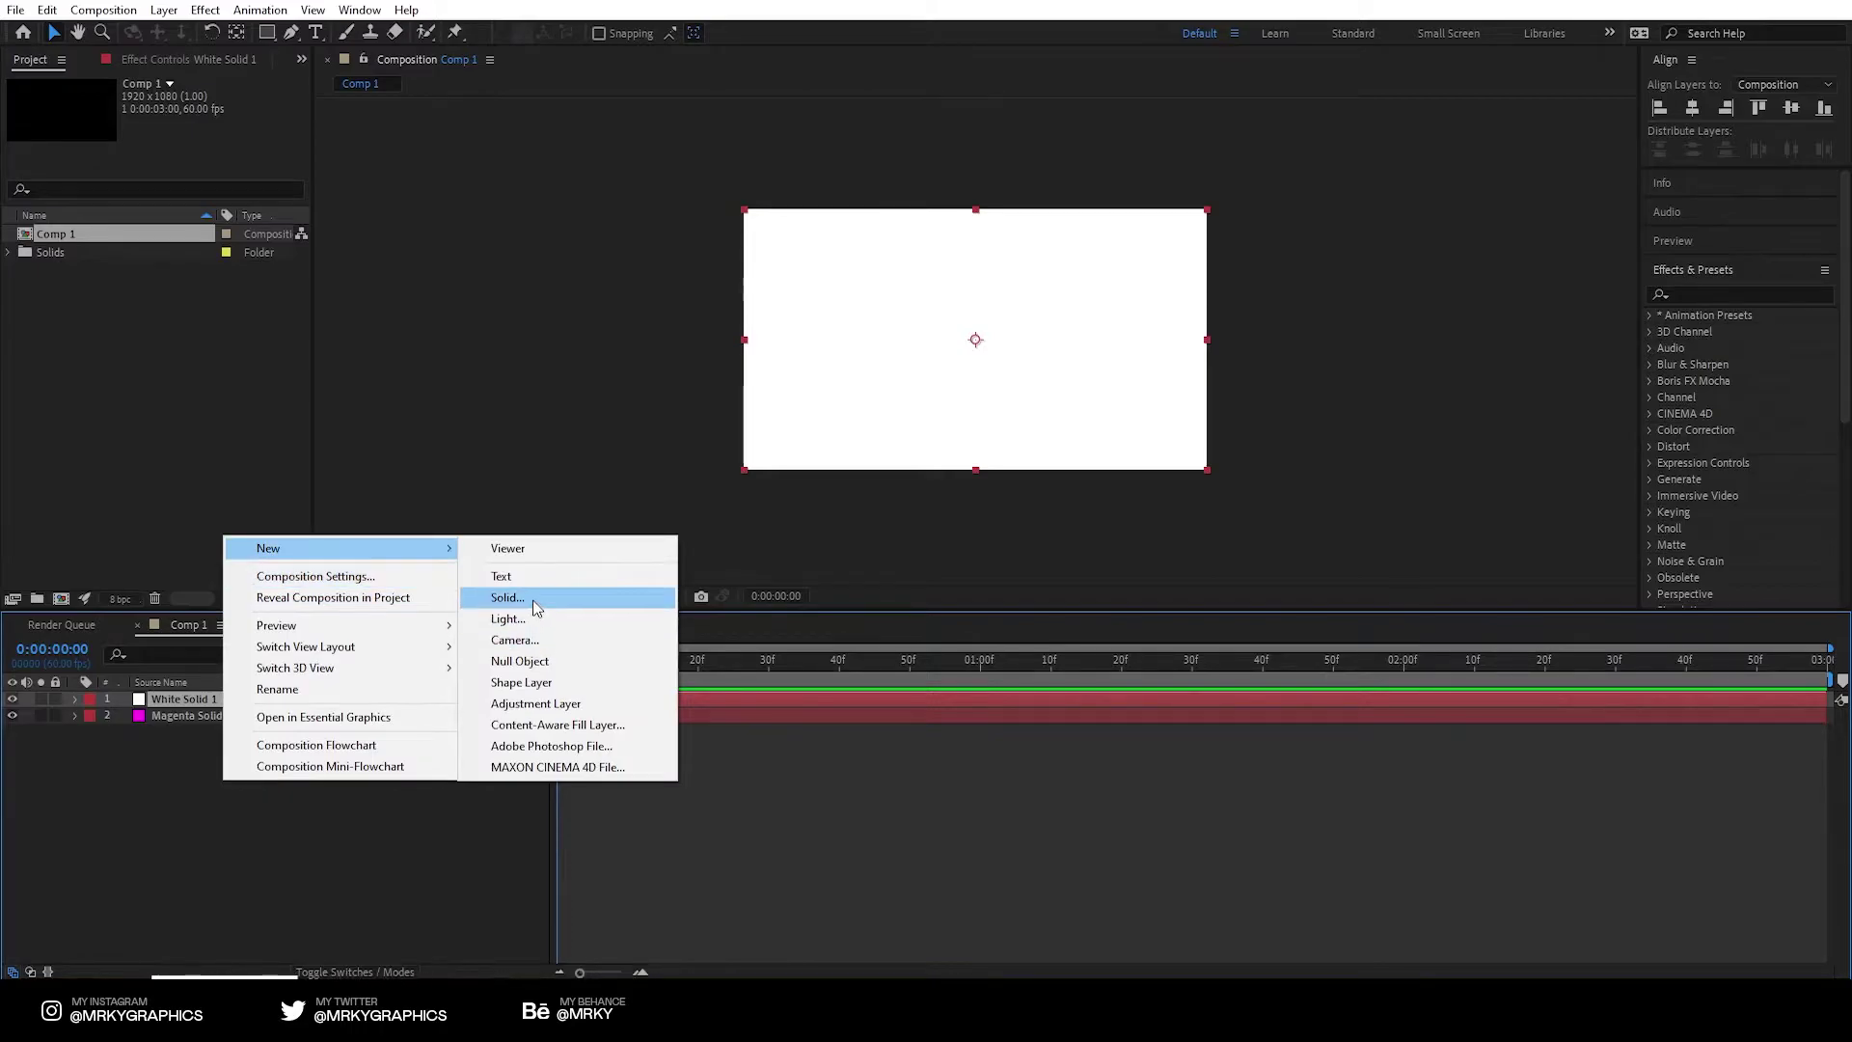
left_click(511, 598)
left_click(686, 577)
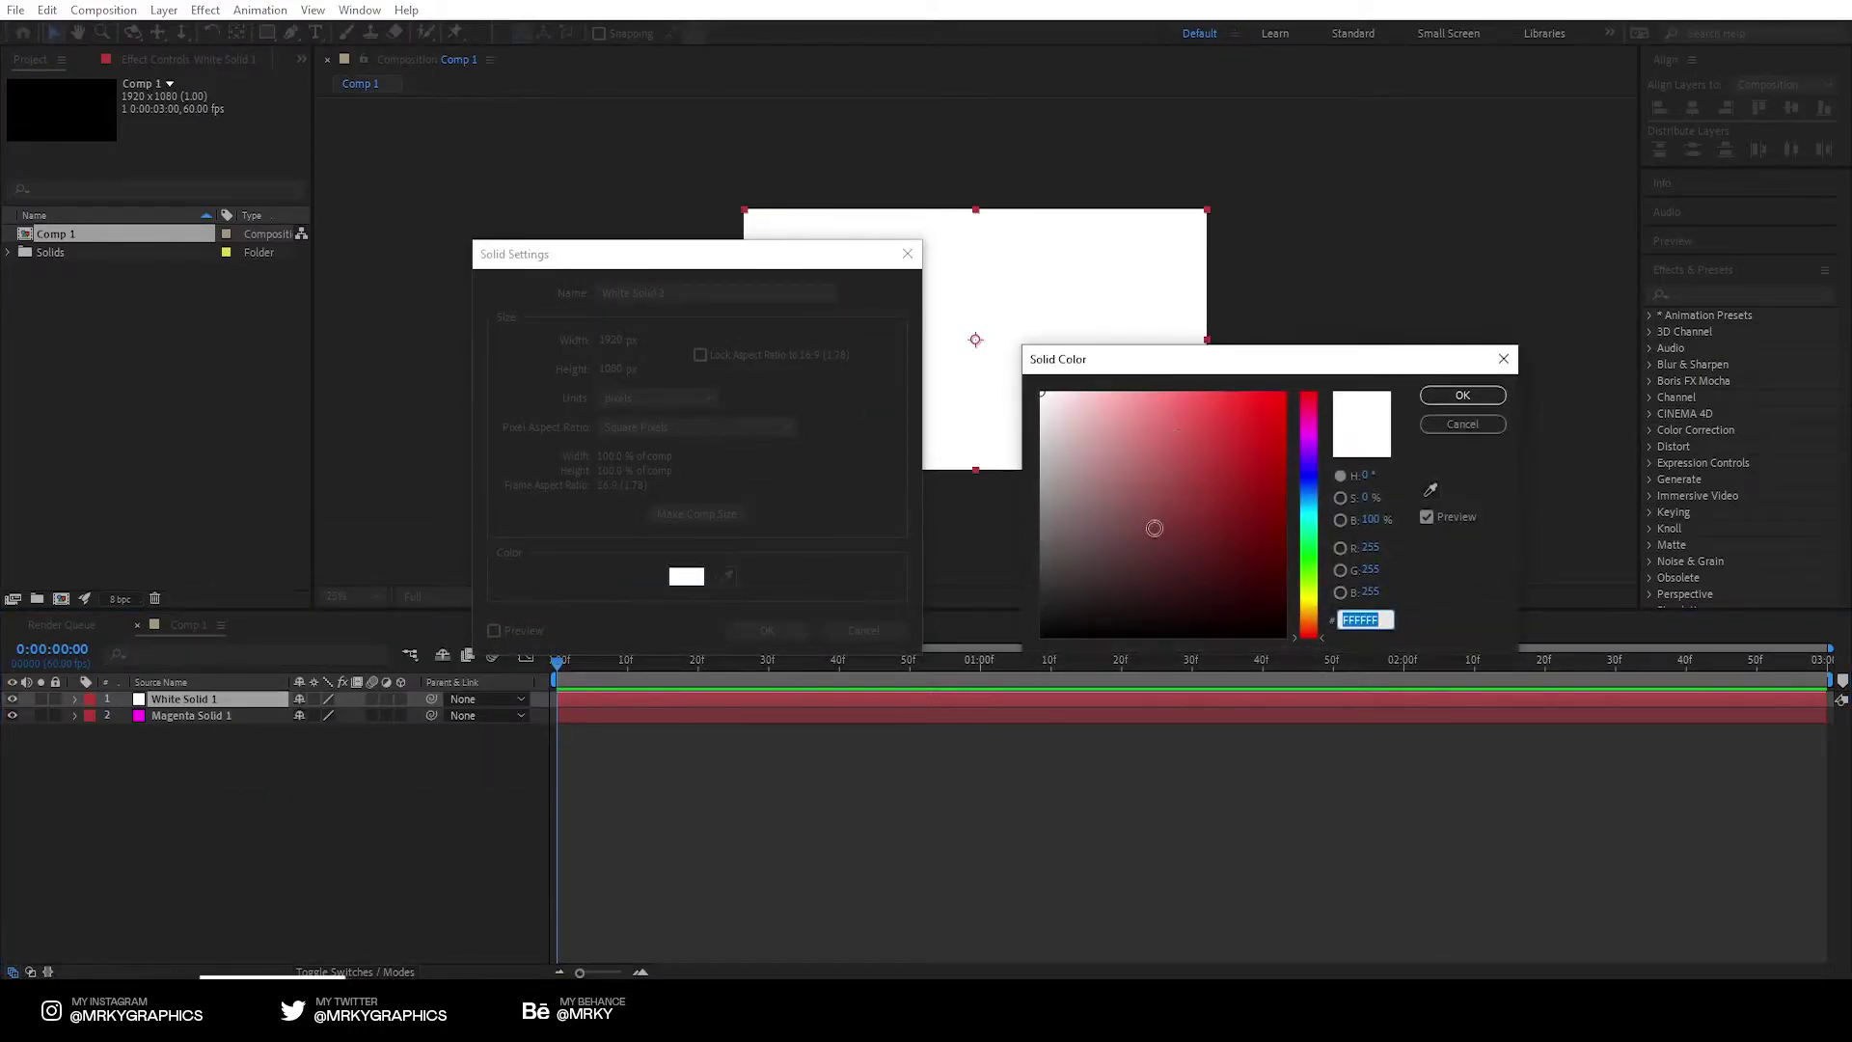
left_click_drag(1155, 527, 966, 601)
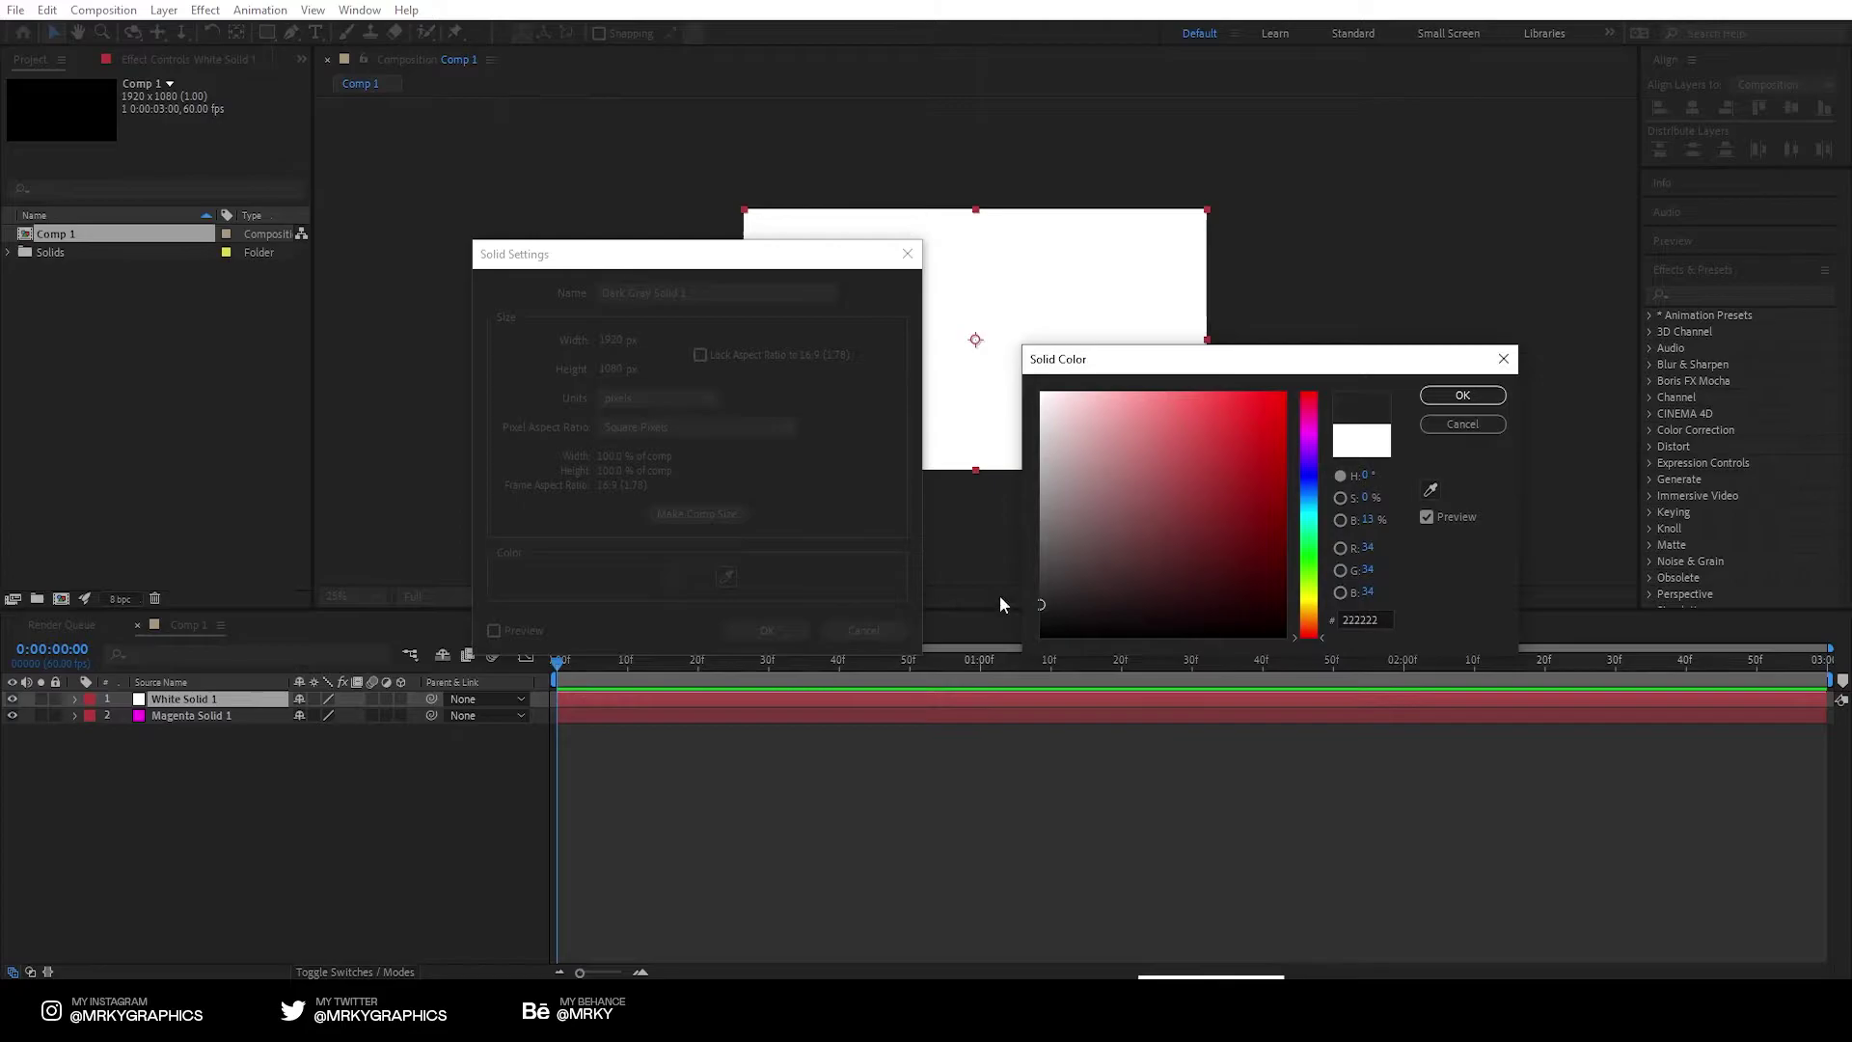
left_click(1463, 395)
left_click(766, 630)
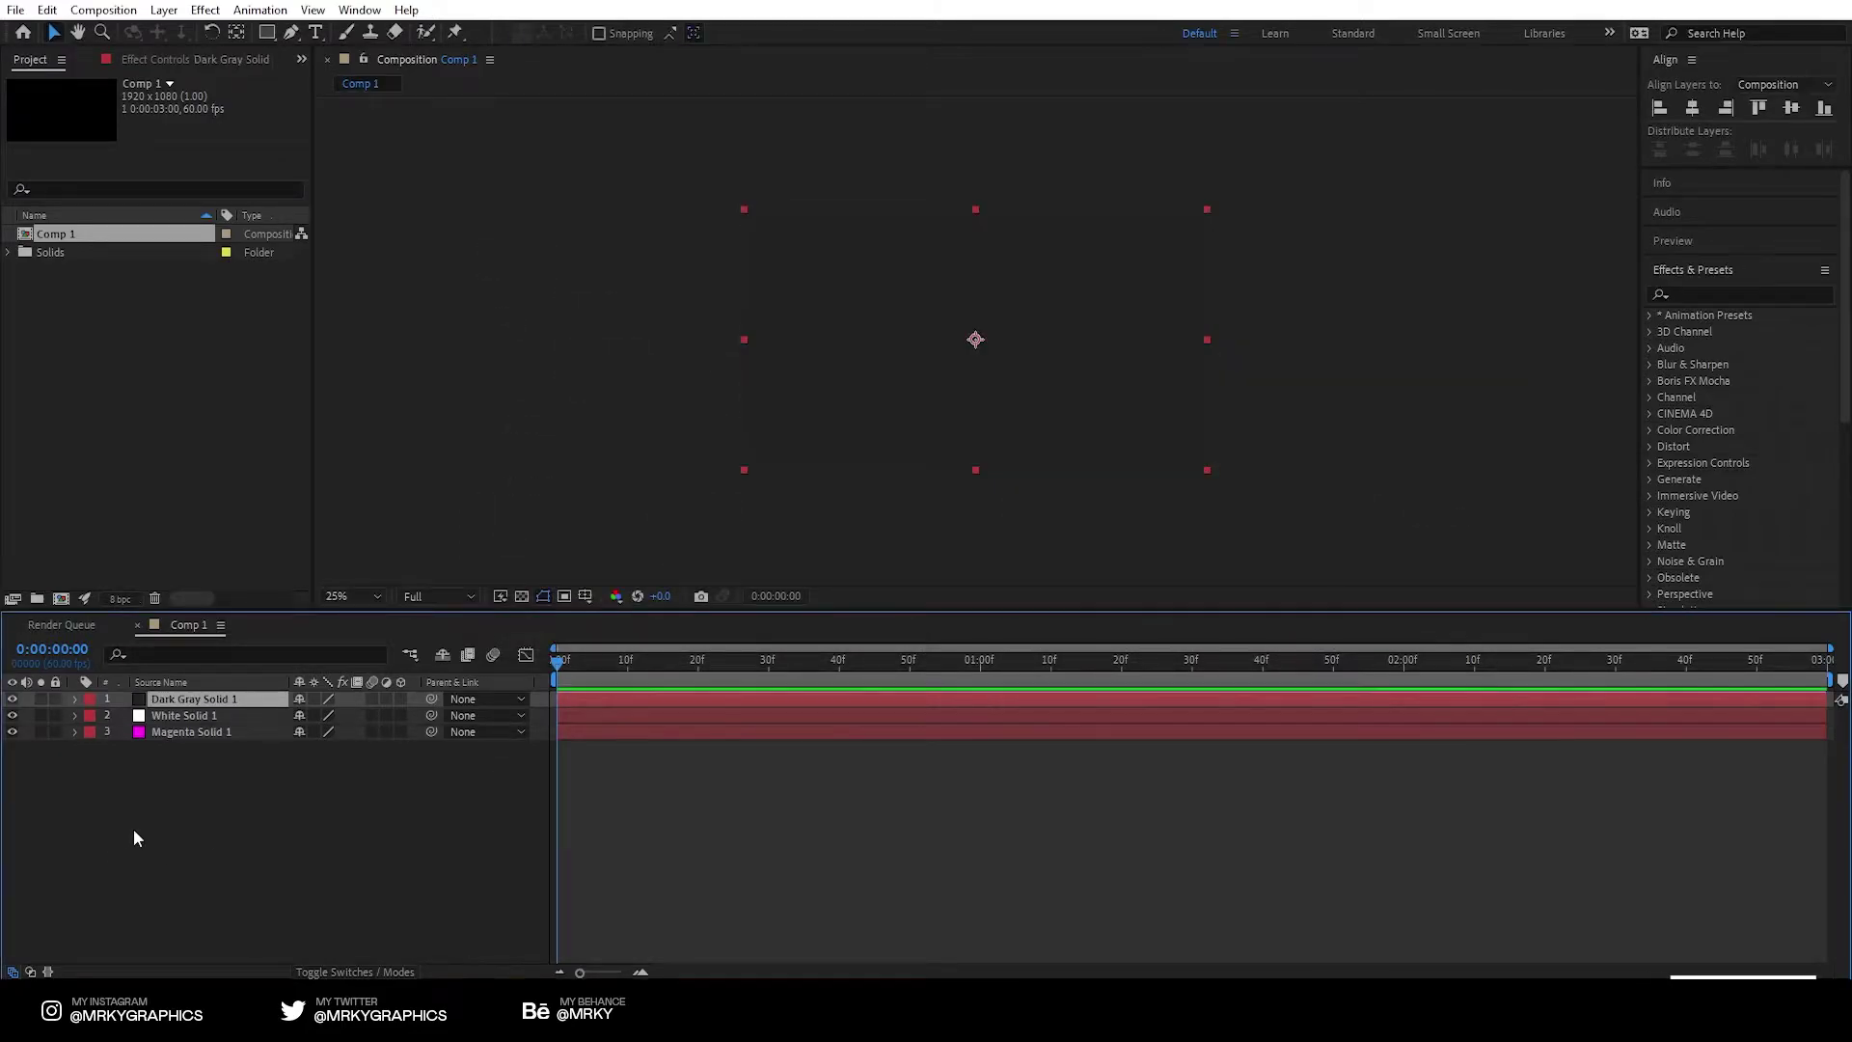
Turn on motion blur for all three solids and select them together
left_click(235, 814)
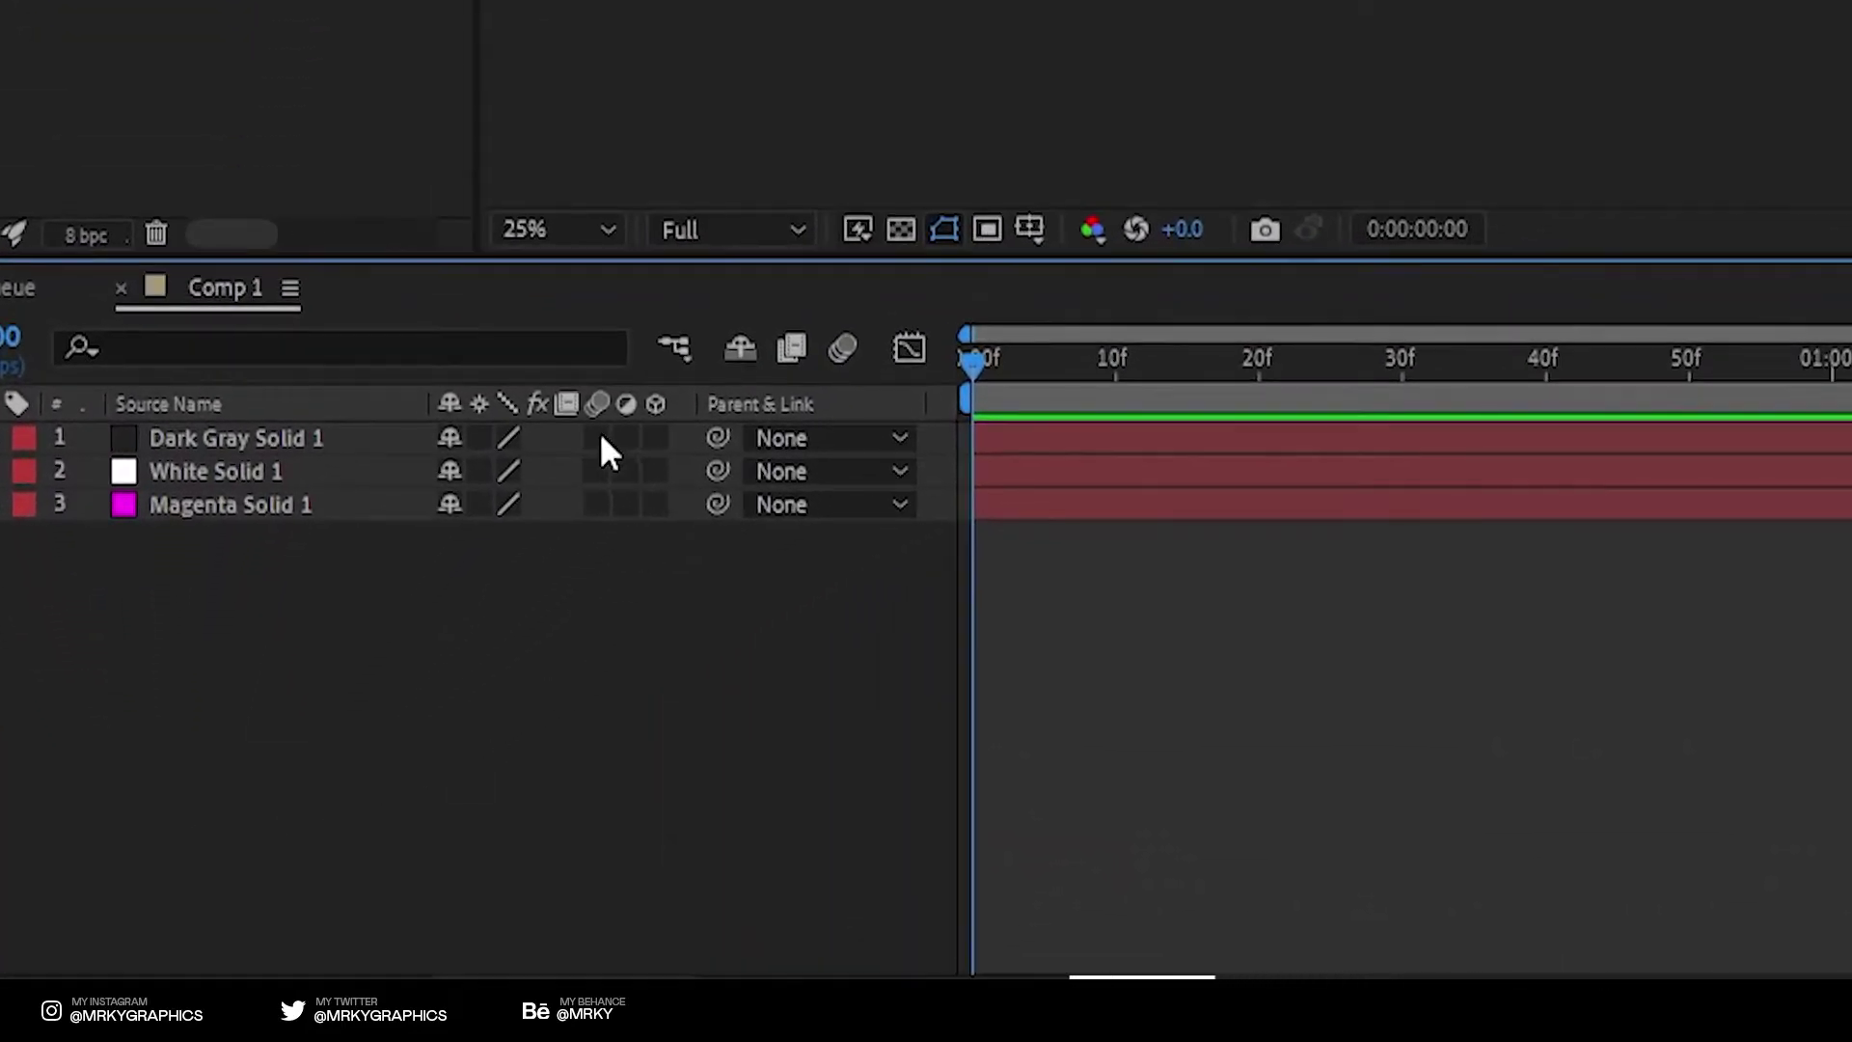
left_click_drag(599, 432, 594, 501)
left_click_drag(243, 704, 259, 375)
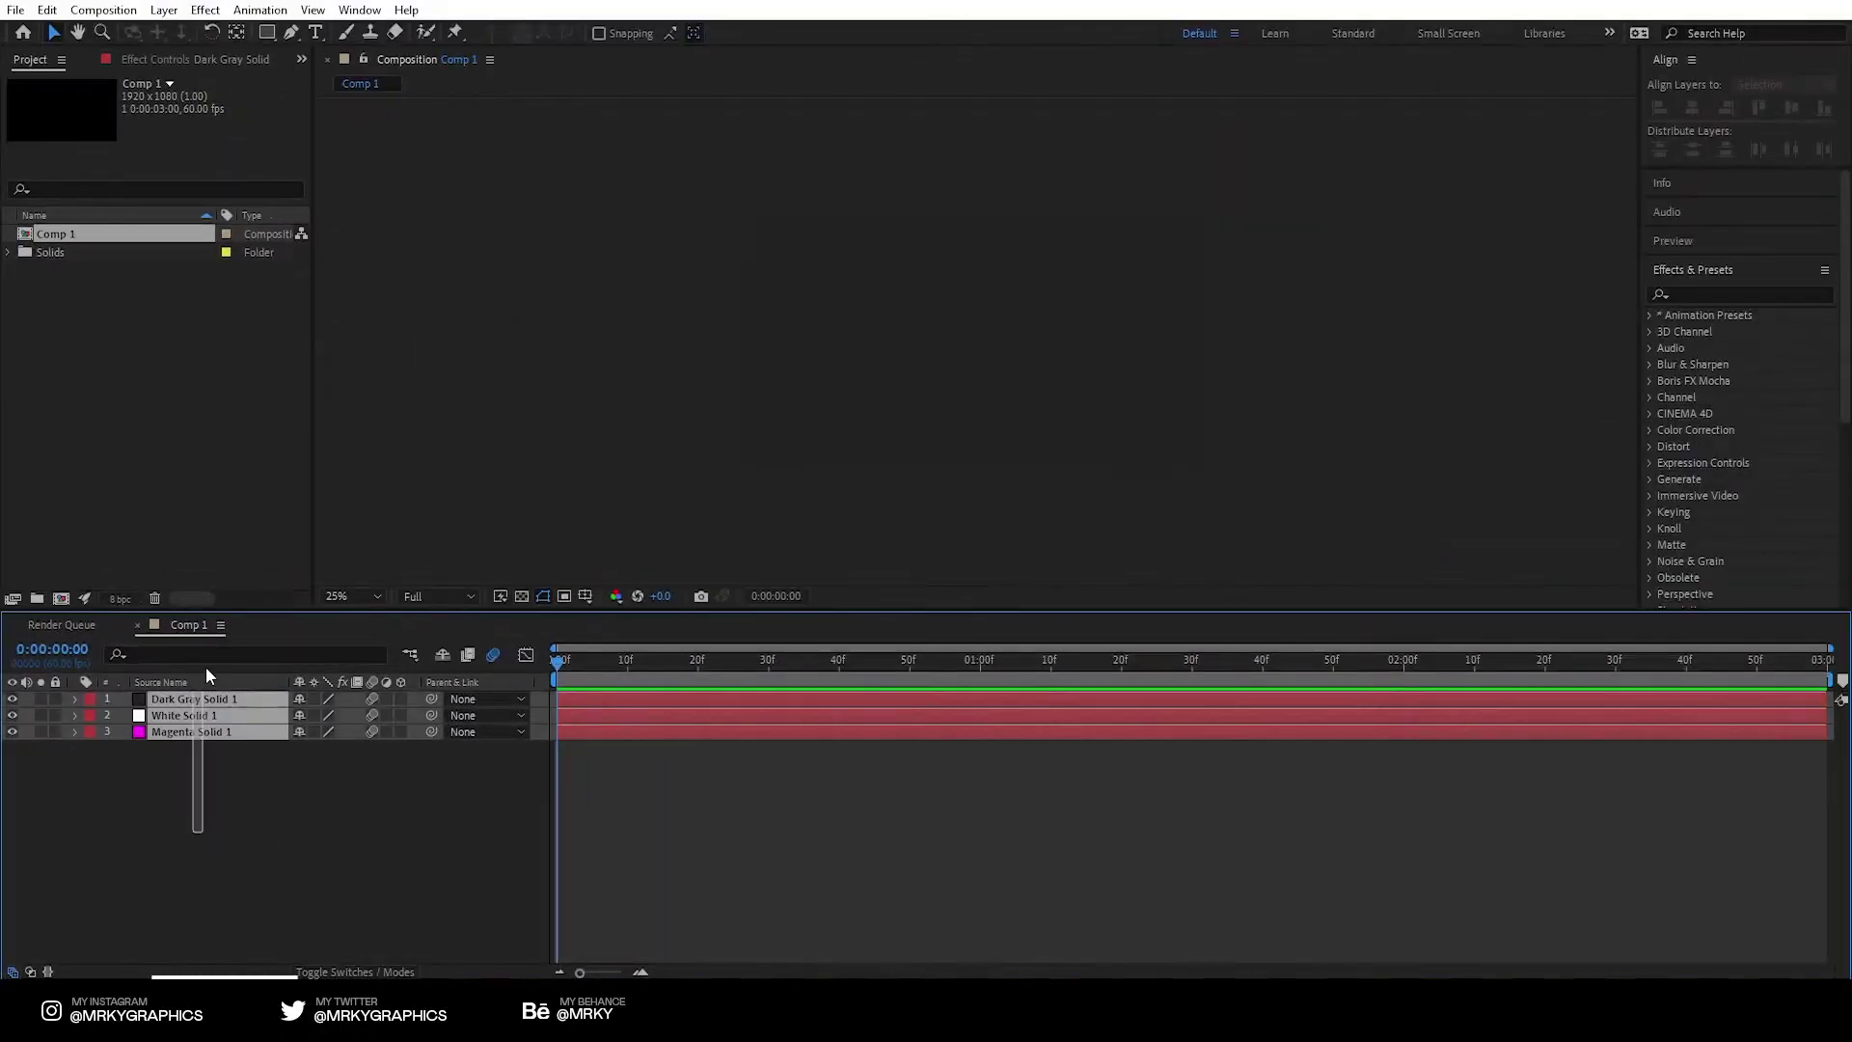
mouse_move(205, 668)
left_mouse_down()
mouse_move(243, 832)
mouse_move(309, 807)
mouse_move(200, 691)
left_mouse_up()
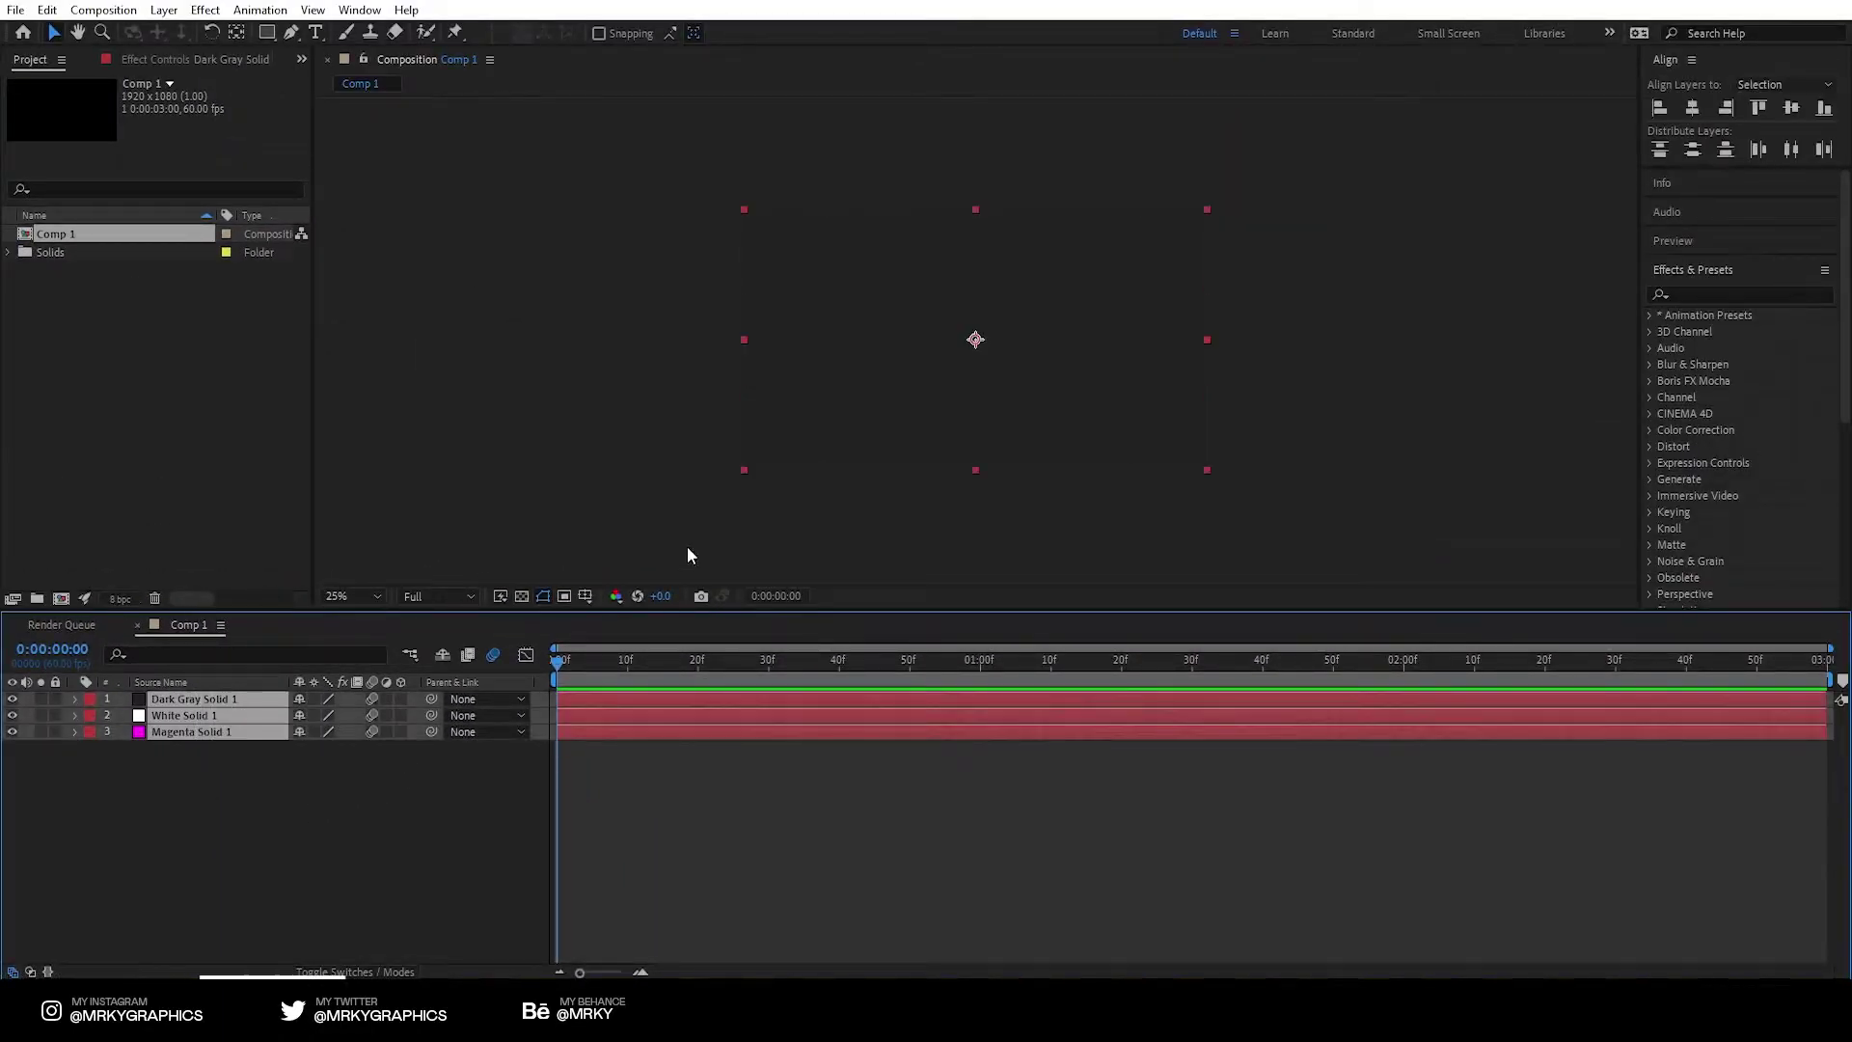
Move White Solid 1 above Dark Gray Solid 1 and scale all solids past the frame edges
left_click_drag(743, 469, 639, 529)
key("ctrl+z")
left_click_drag(179, 718, 187, 696)
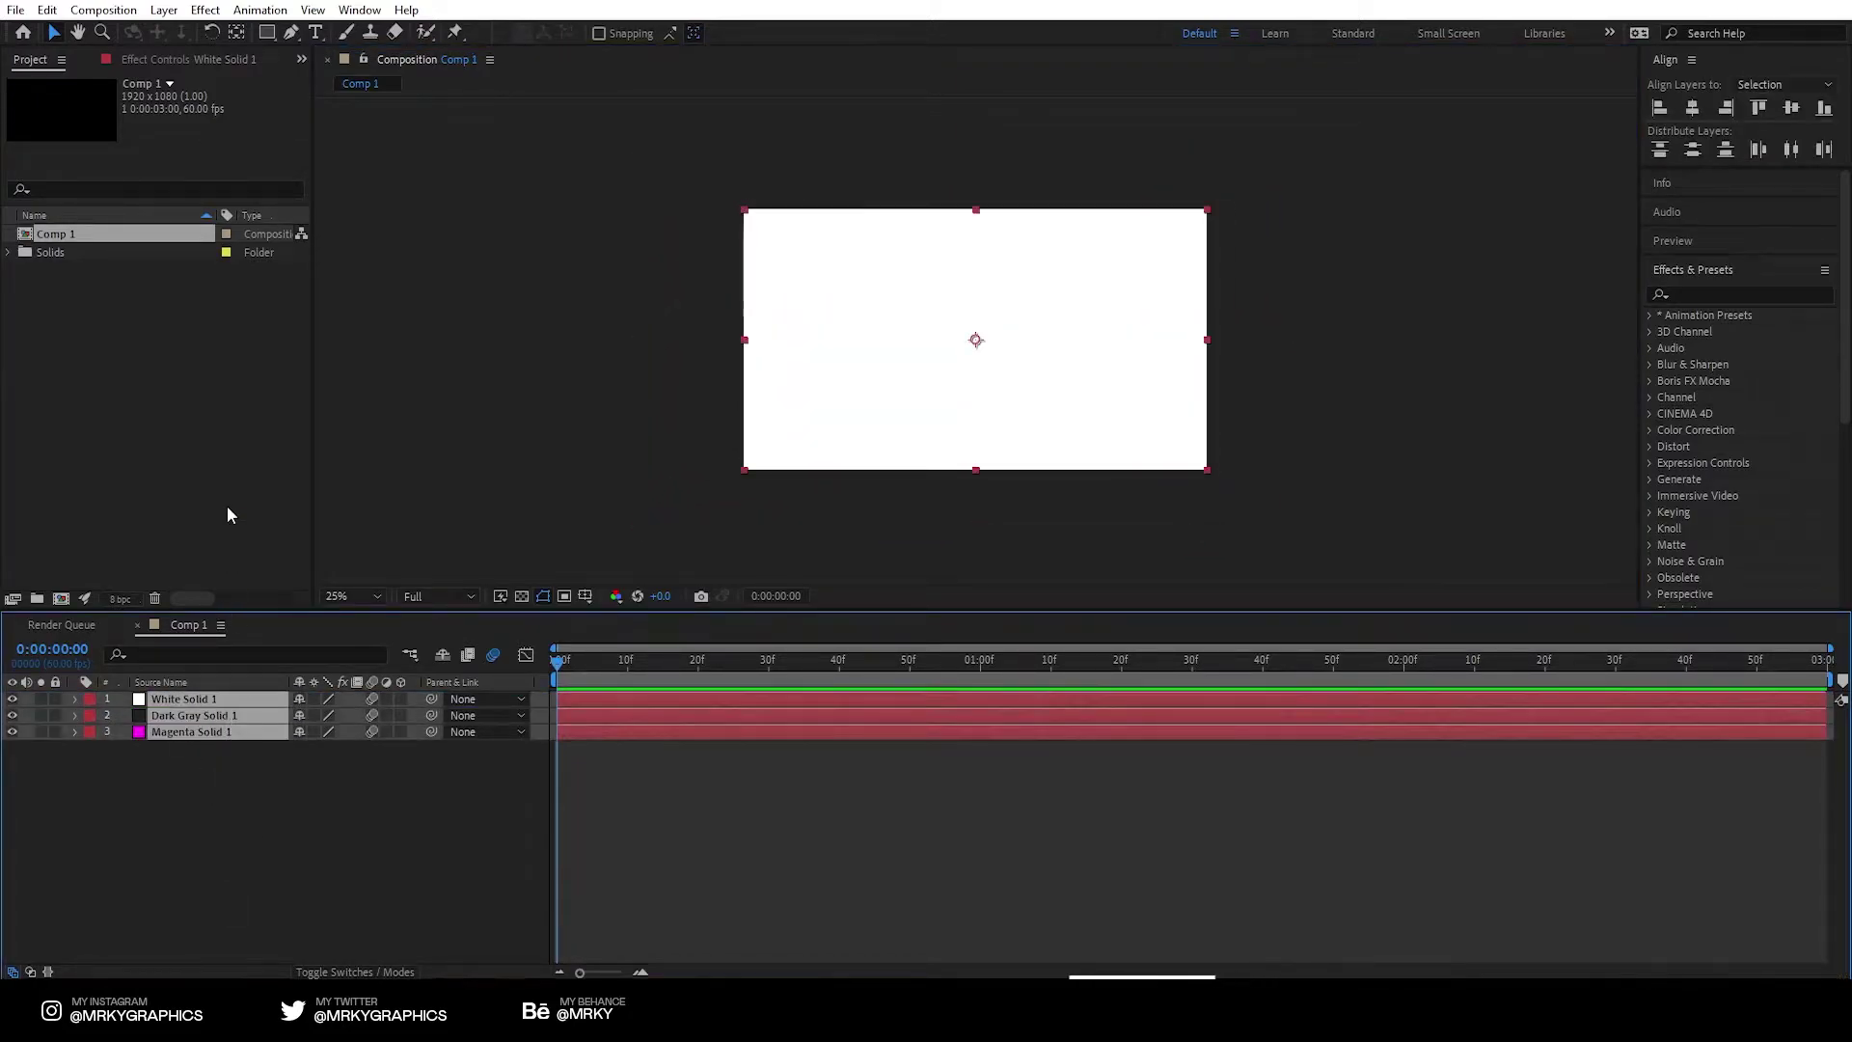
left_click_drag(744, 470, 609, 533)
Rotate the three solids about -45° with the Rotation tool
left_click(213, 34)
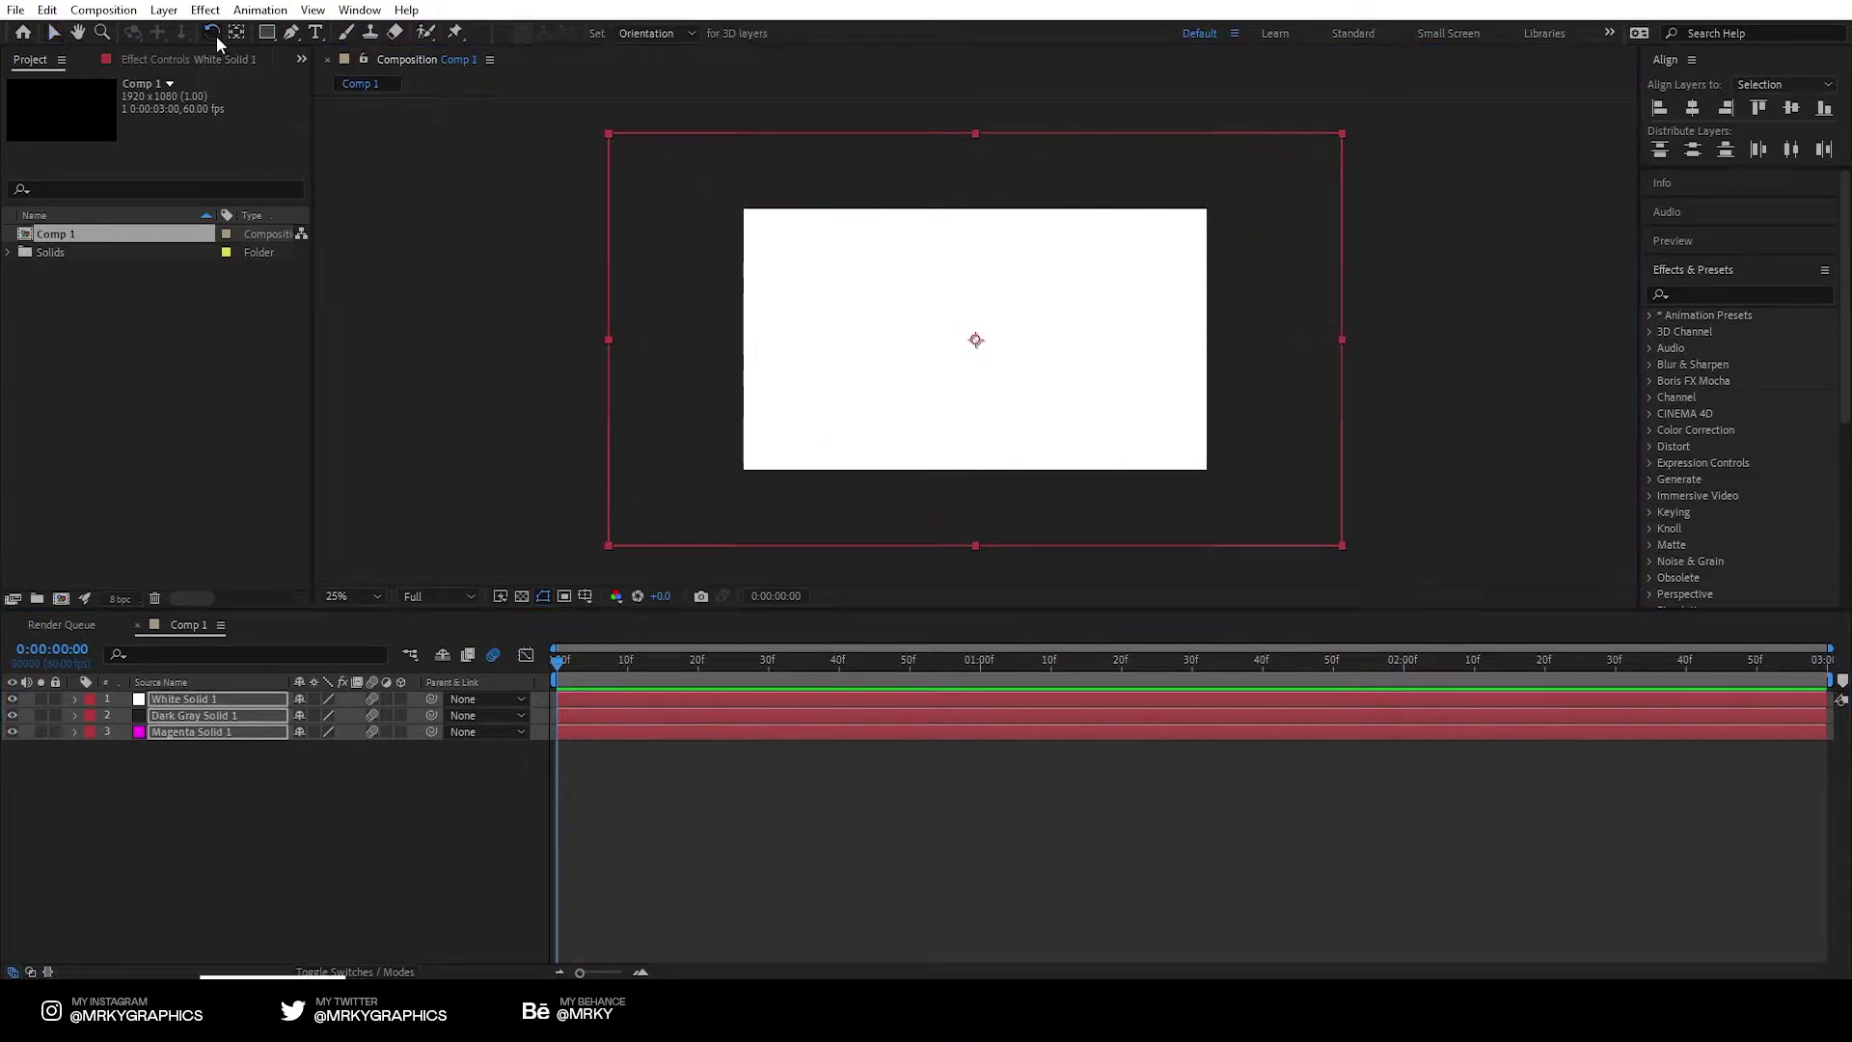
left_click_drag(880, 242, 816, 313)
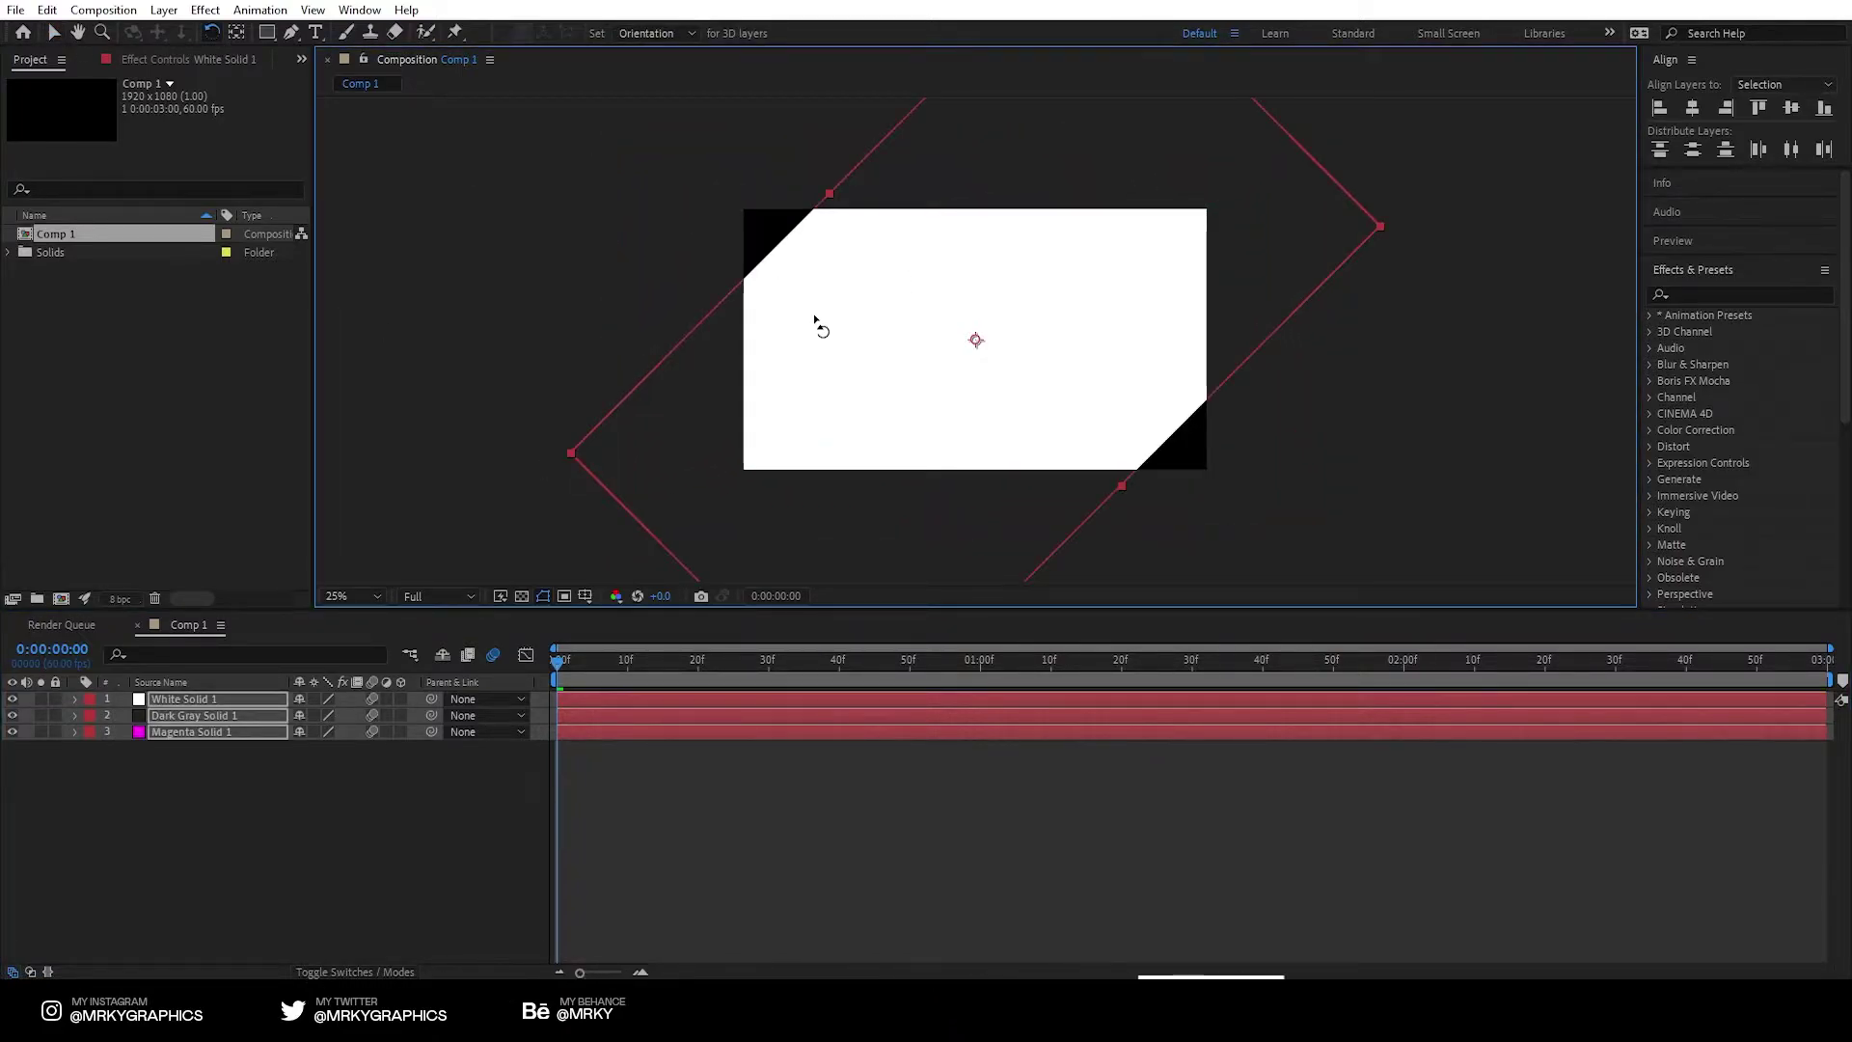
key("v")
left_click(194, 755)
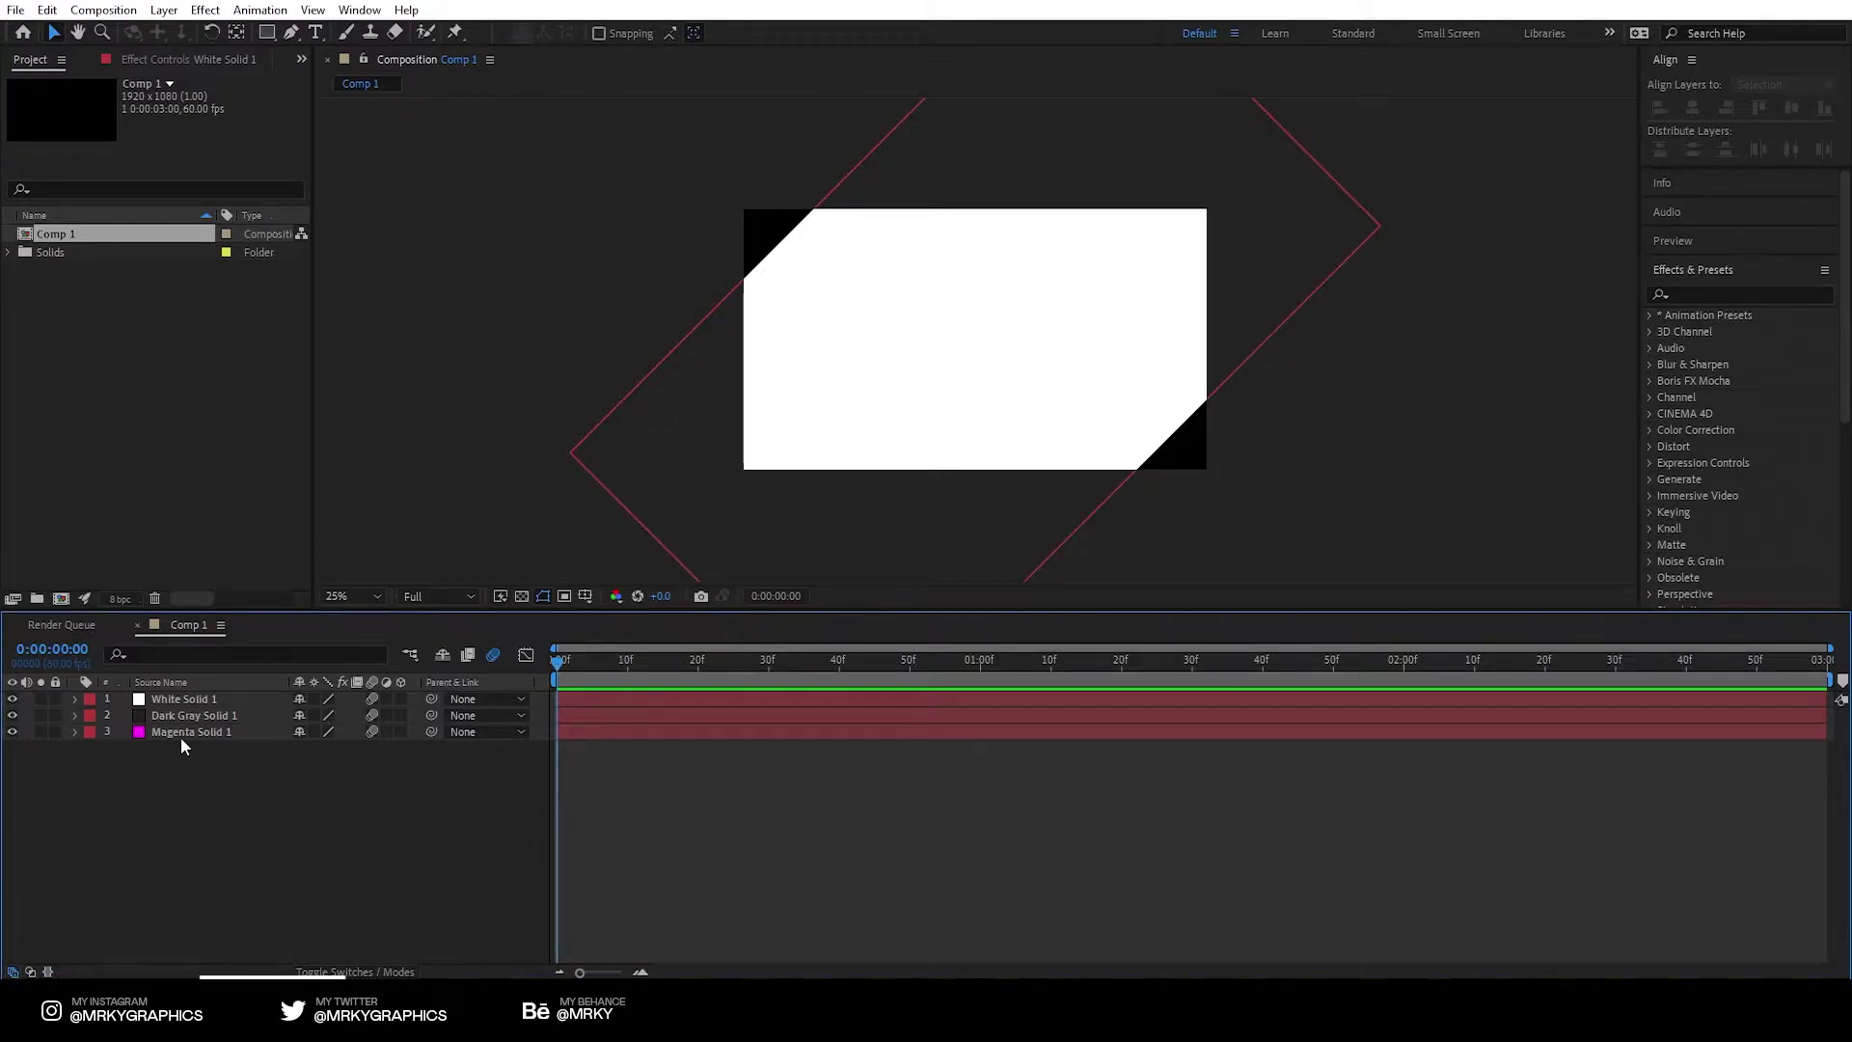
Reselect all three solids and drag them down-right out of the frame
left_click(179, 732)
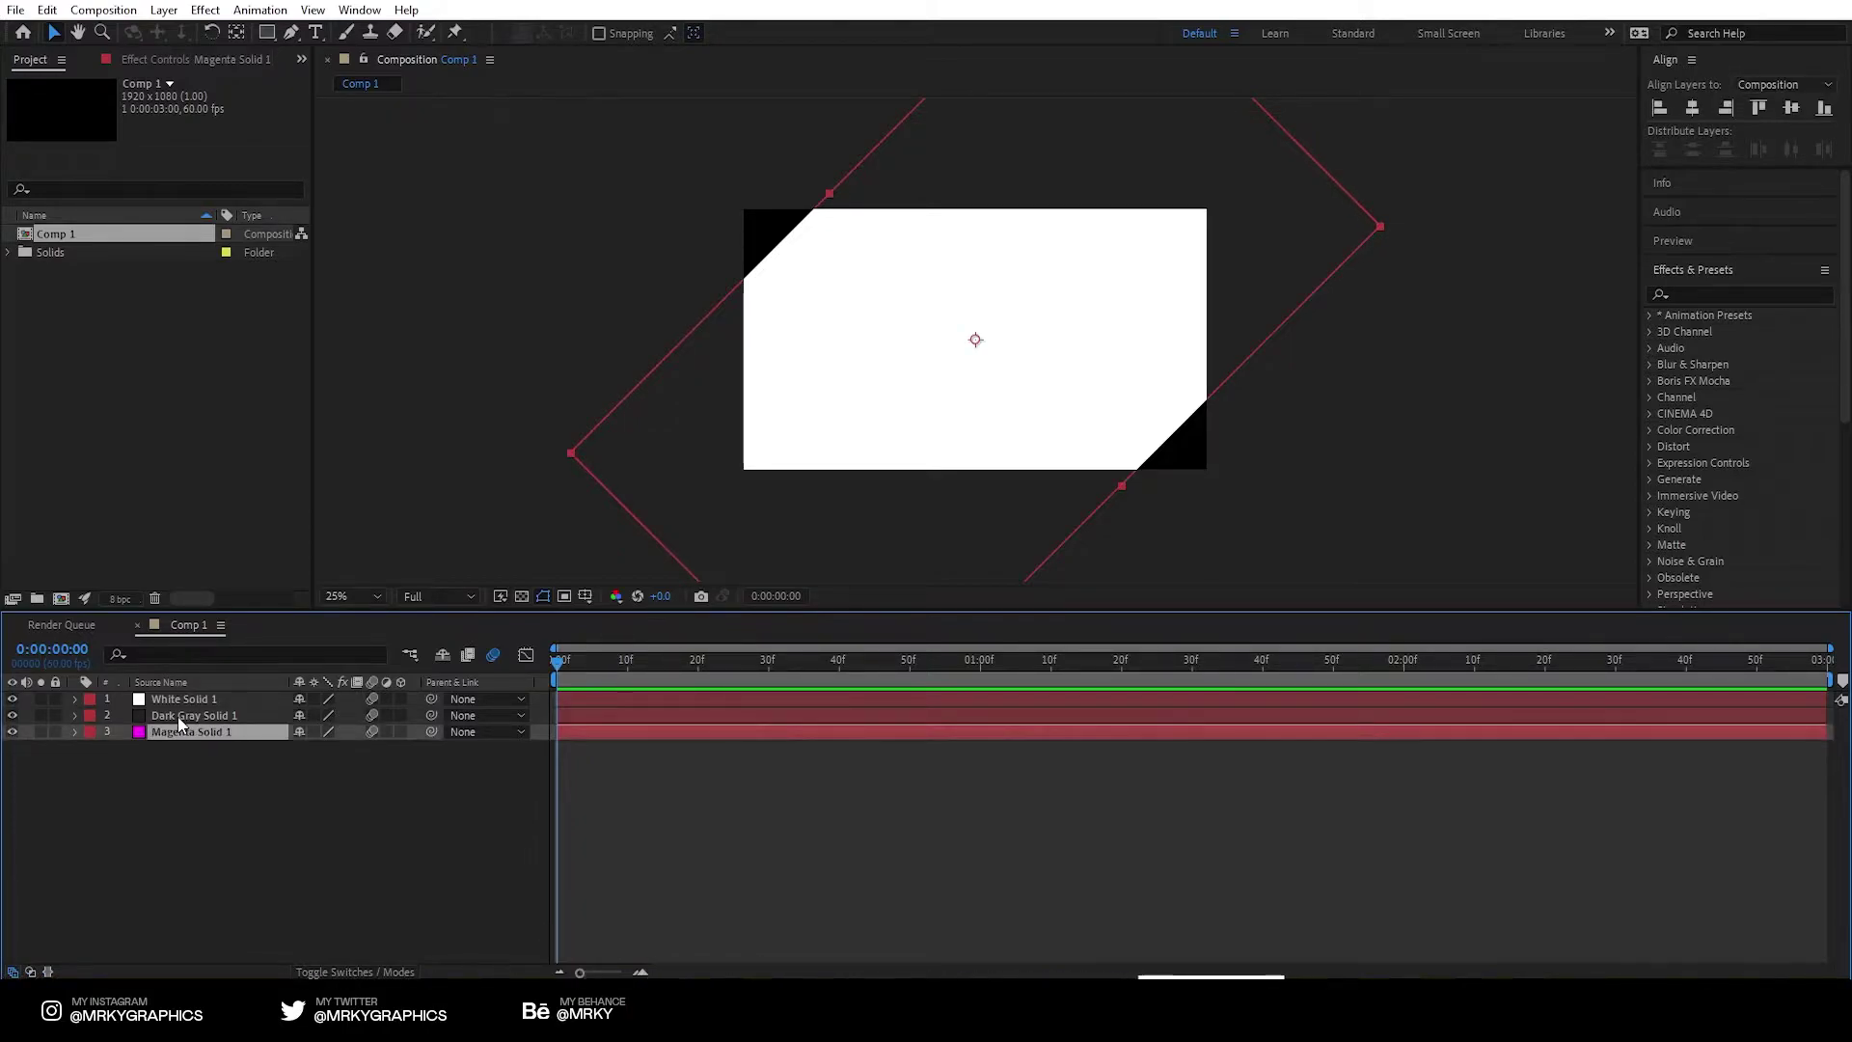
left_click(177, 716)
left_click(178, 705)
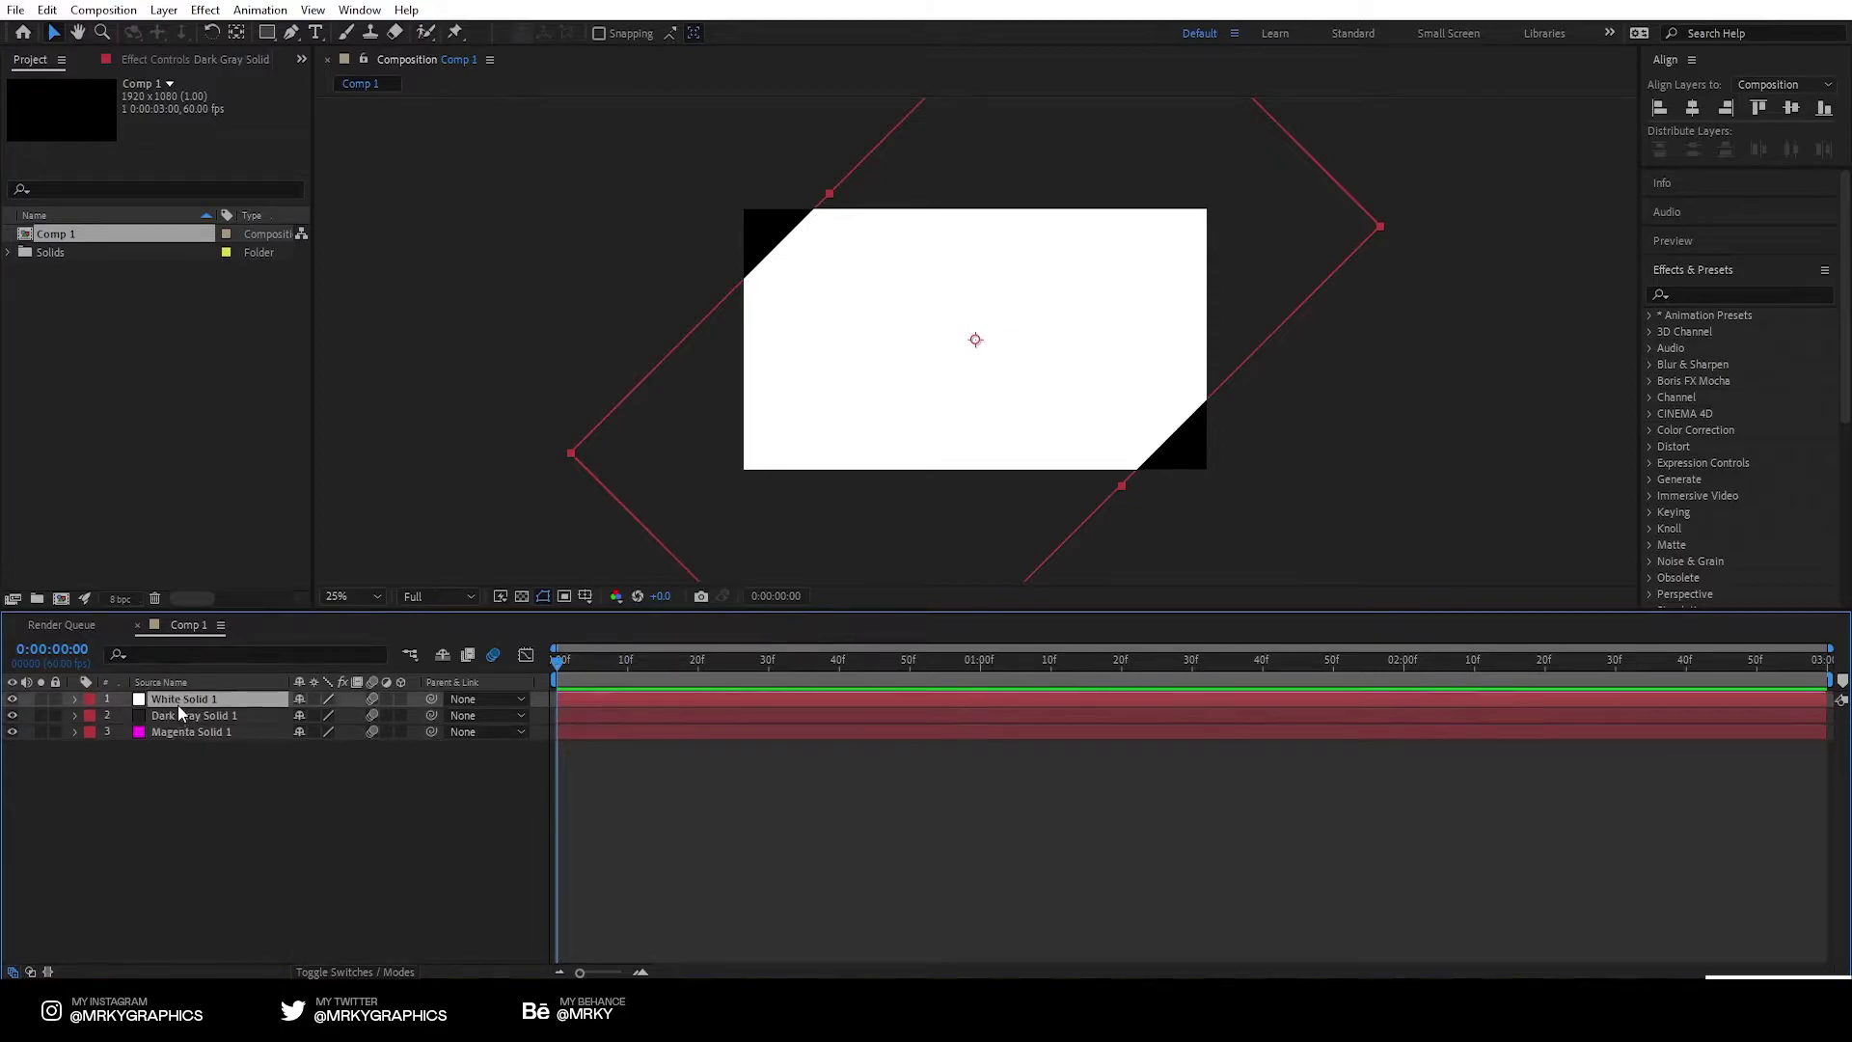
left_click_drag(218, 789, 217, 647)
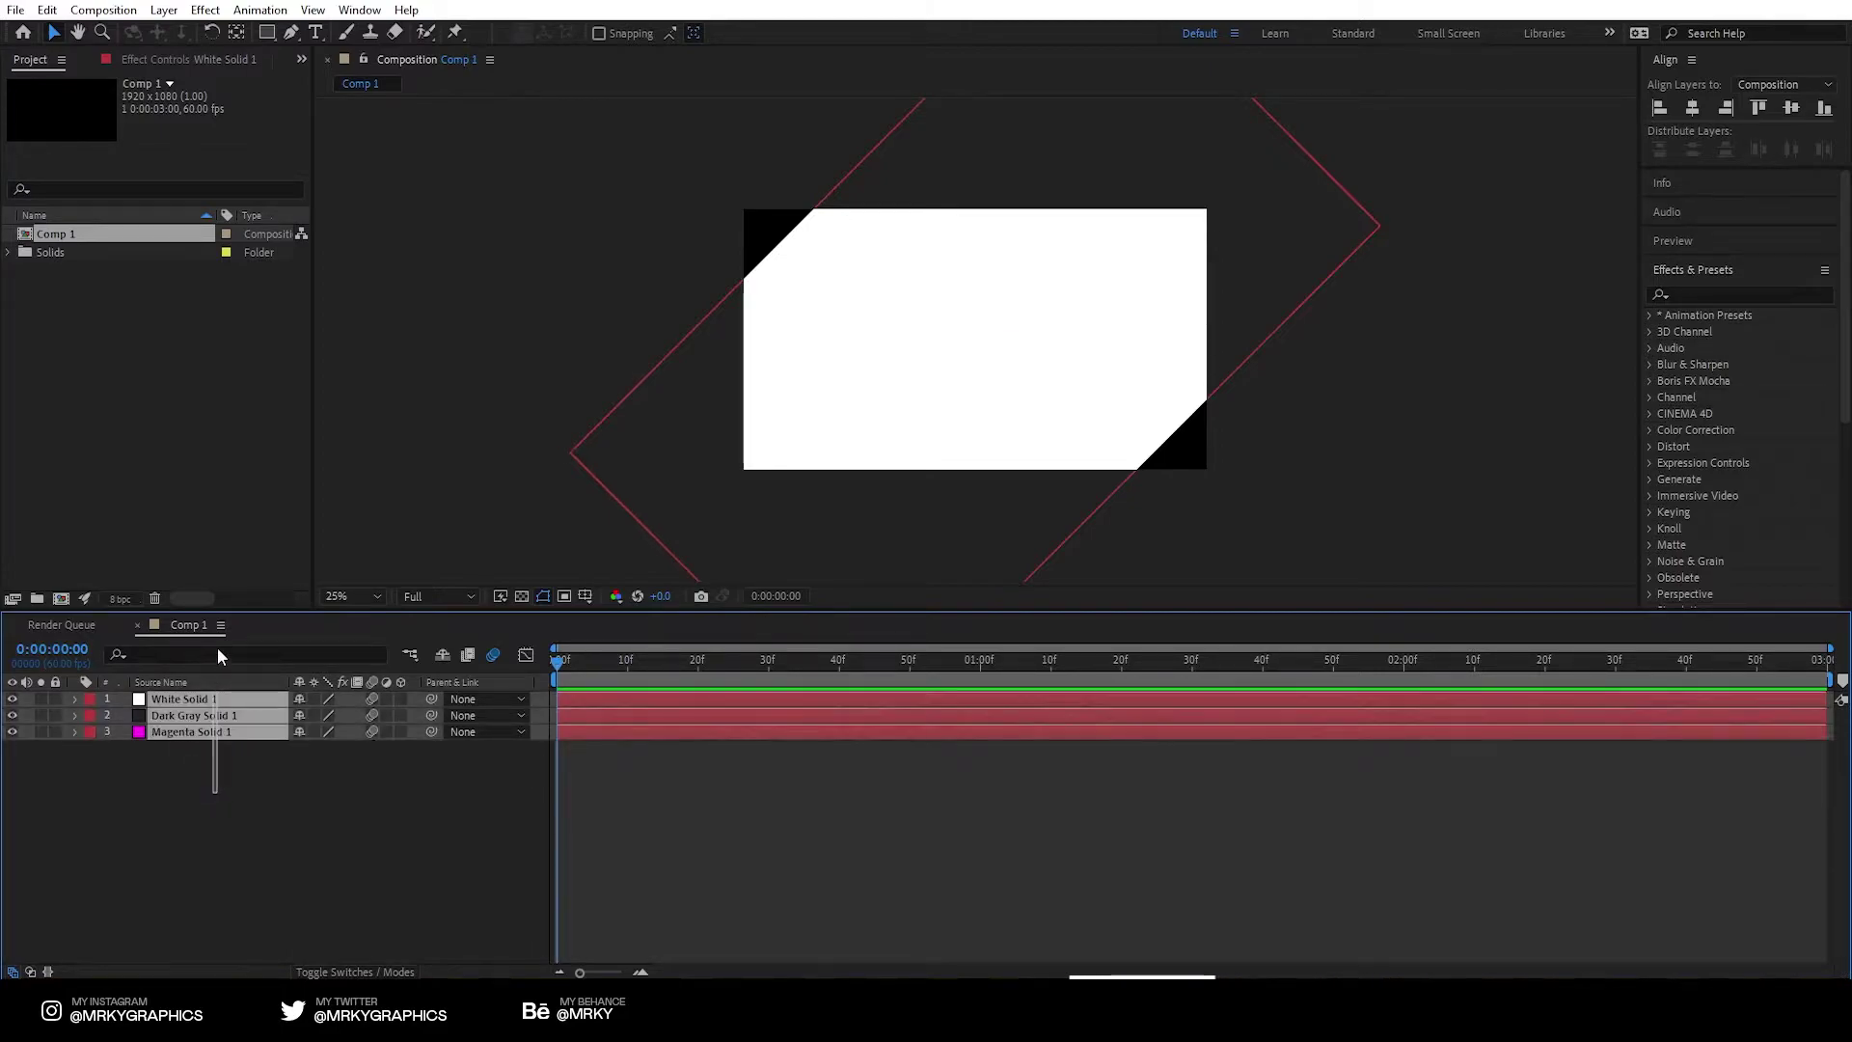
left_click(187, 836)
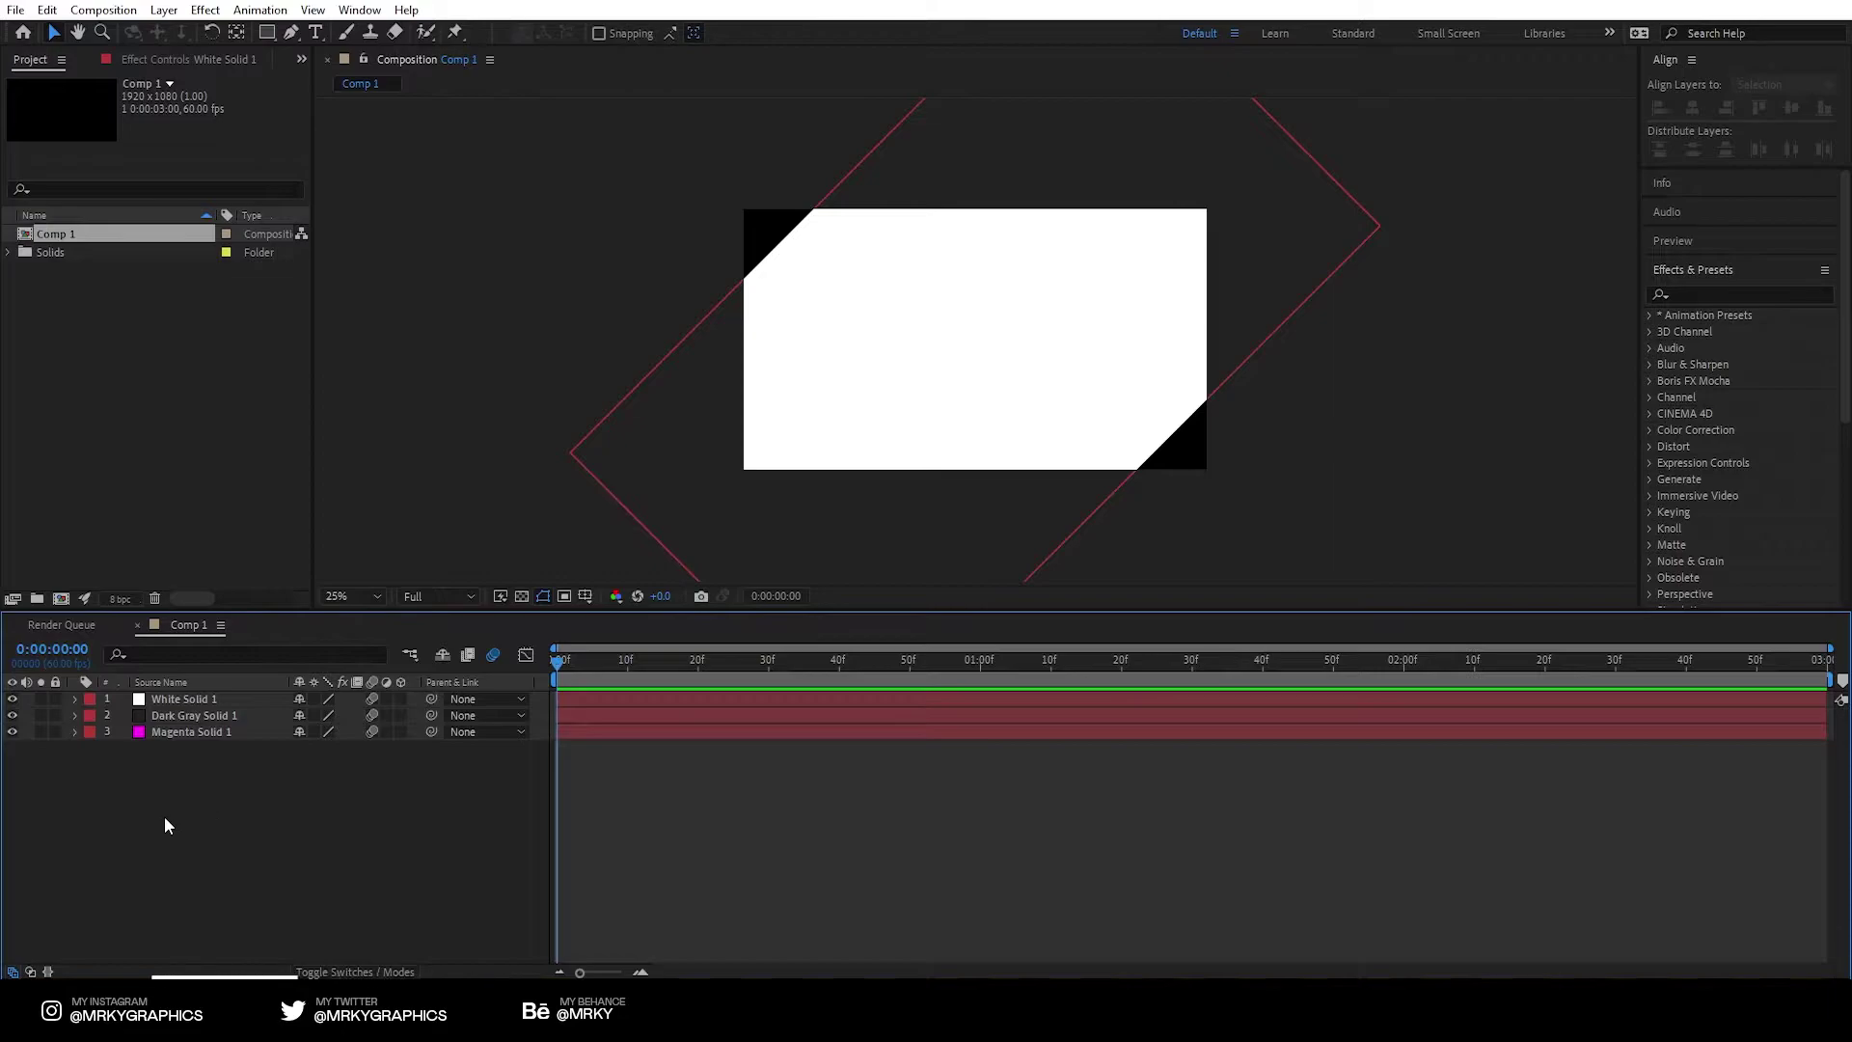
left_click_drag(230, 835, 222, 692)
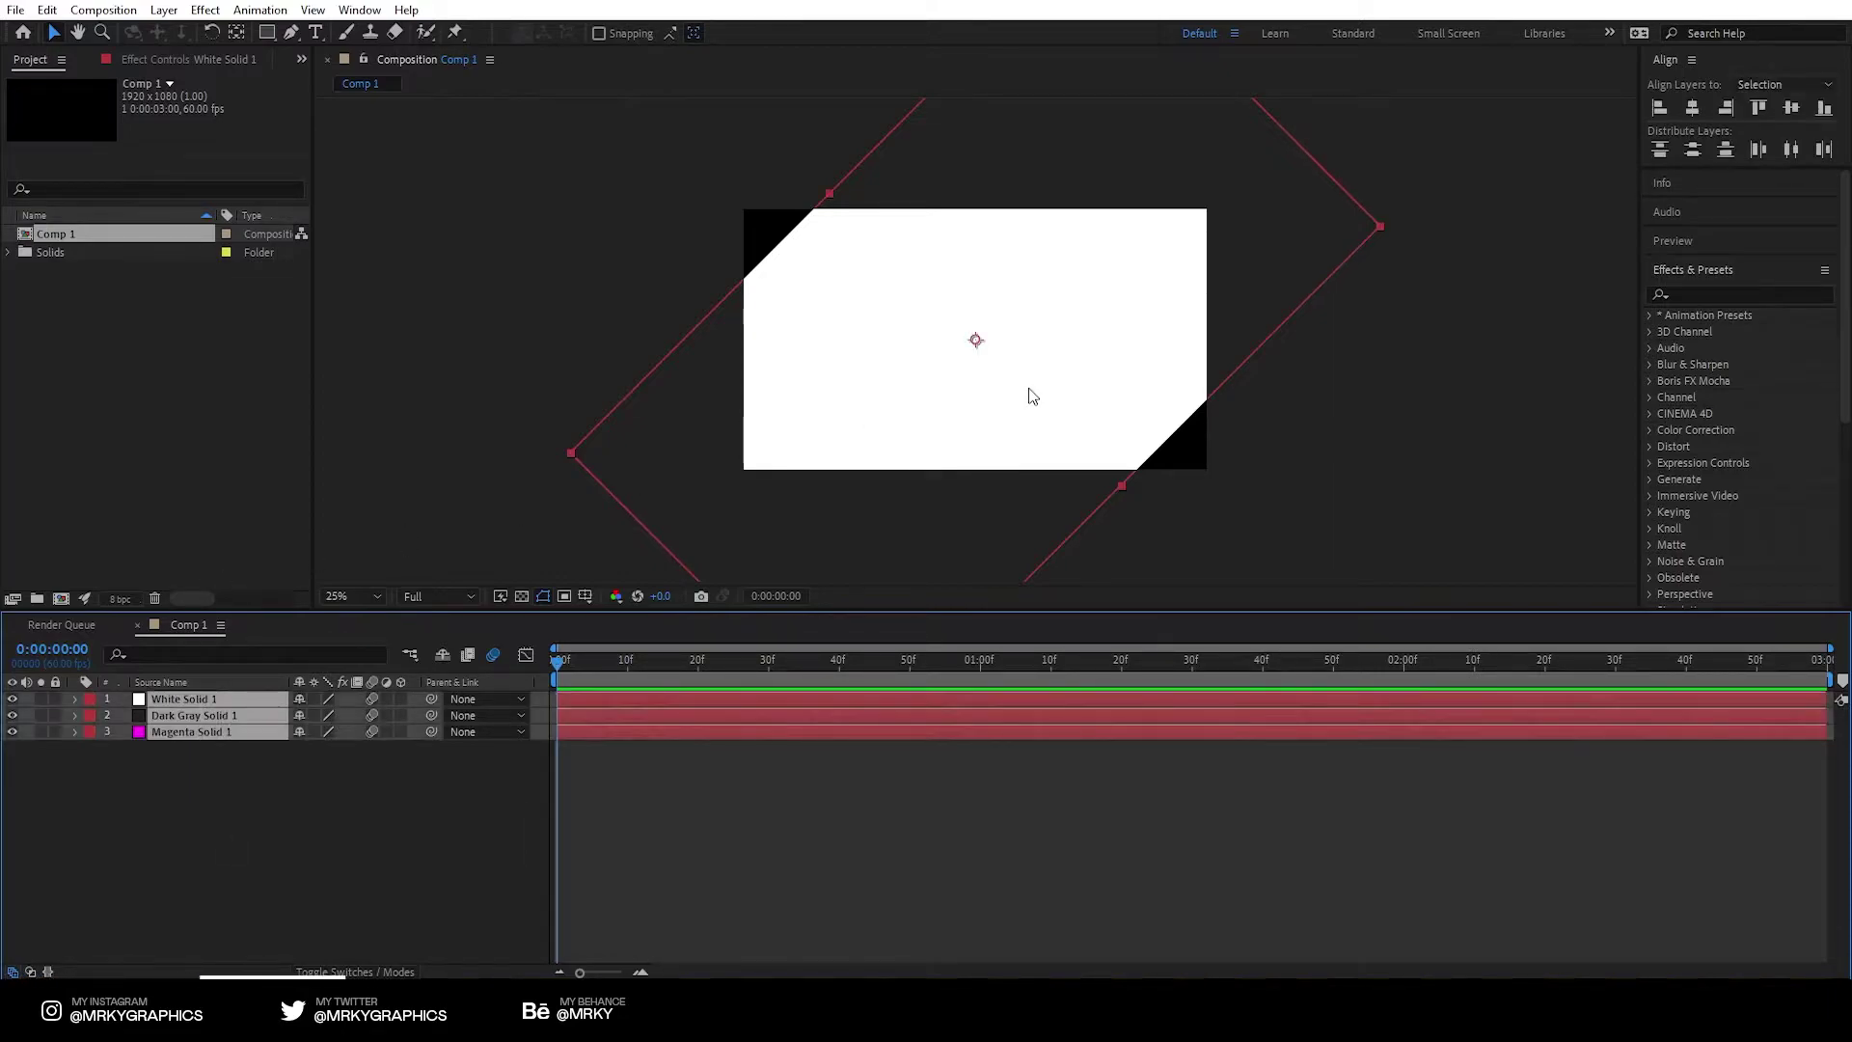
left_click_drag(876, 249, 1259, 524)
Keyframe Magenta Solid 1's Position from 2540,1696 at 0s to -608,-612 at 2s
left_click(75, 732)
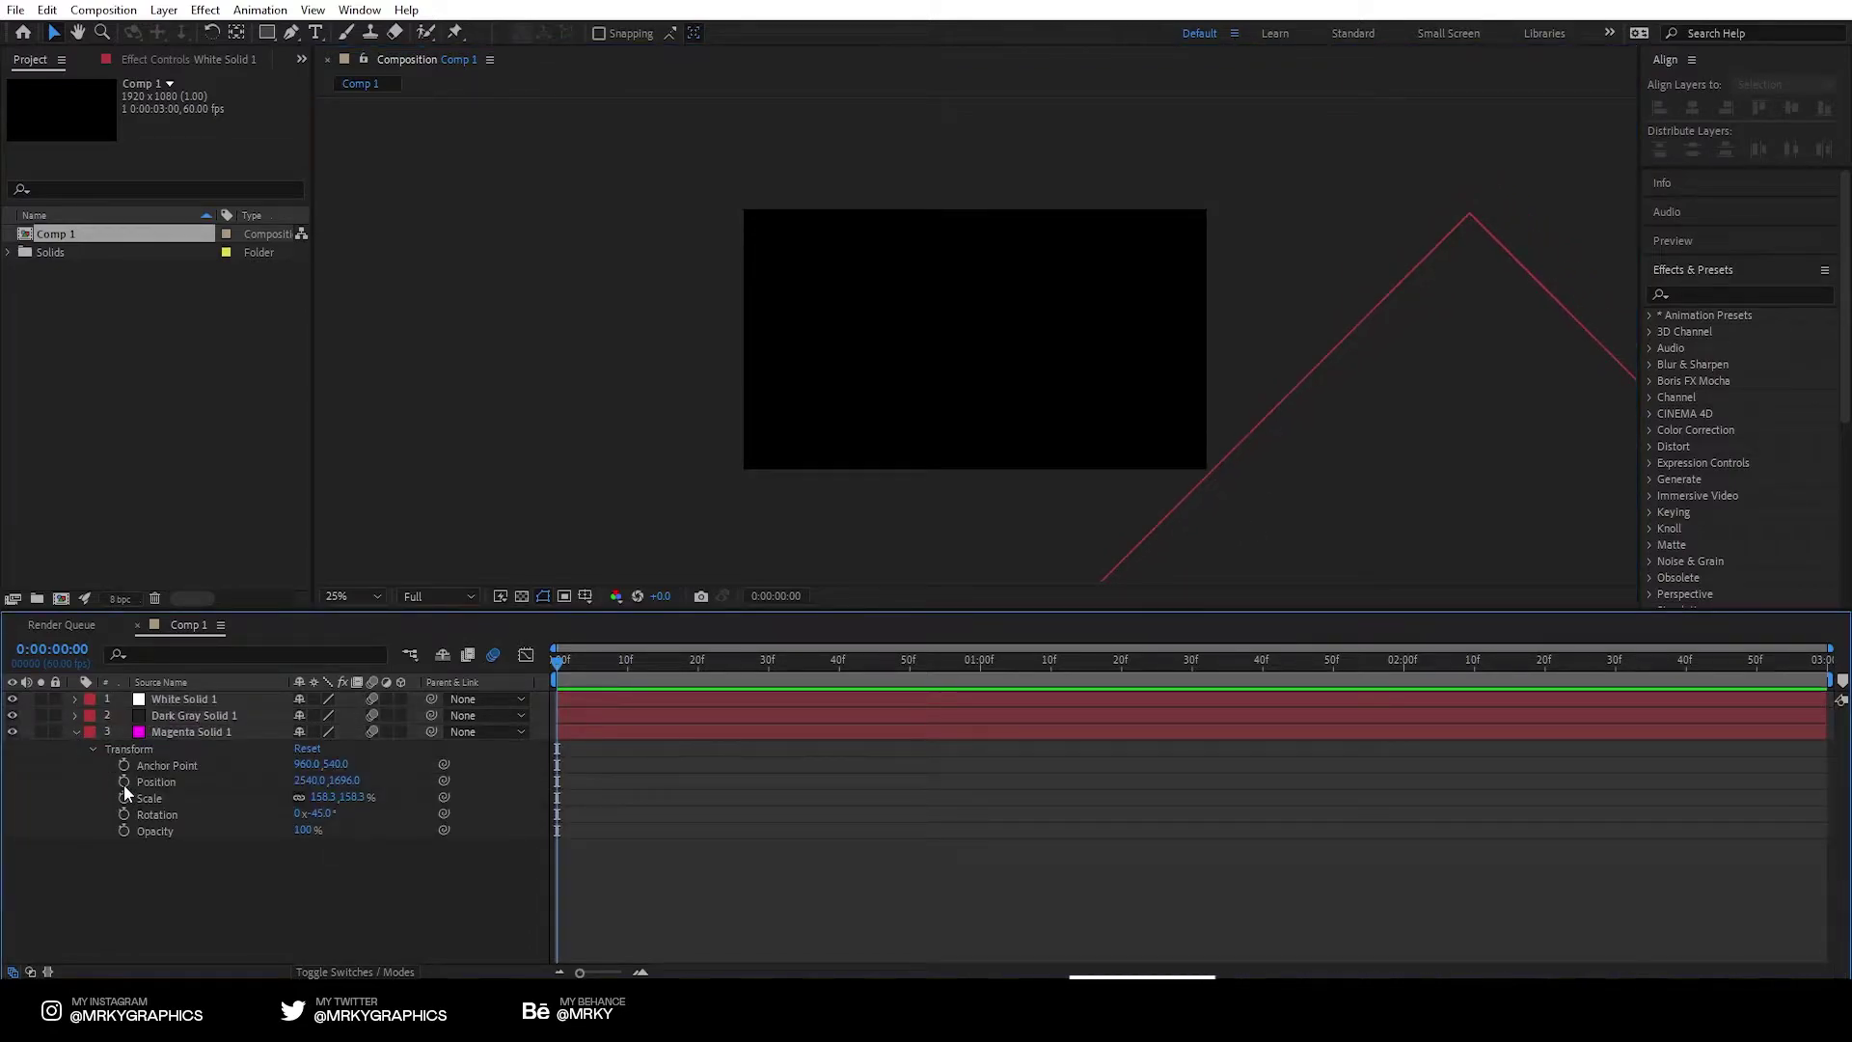
left_click(124, 781)
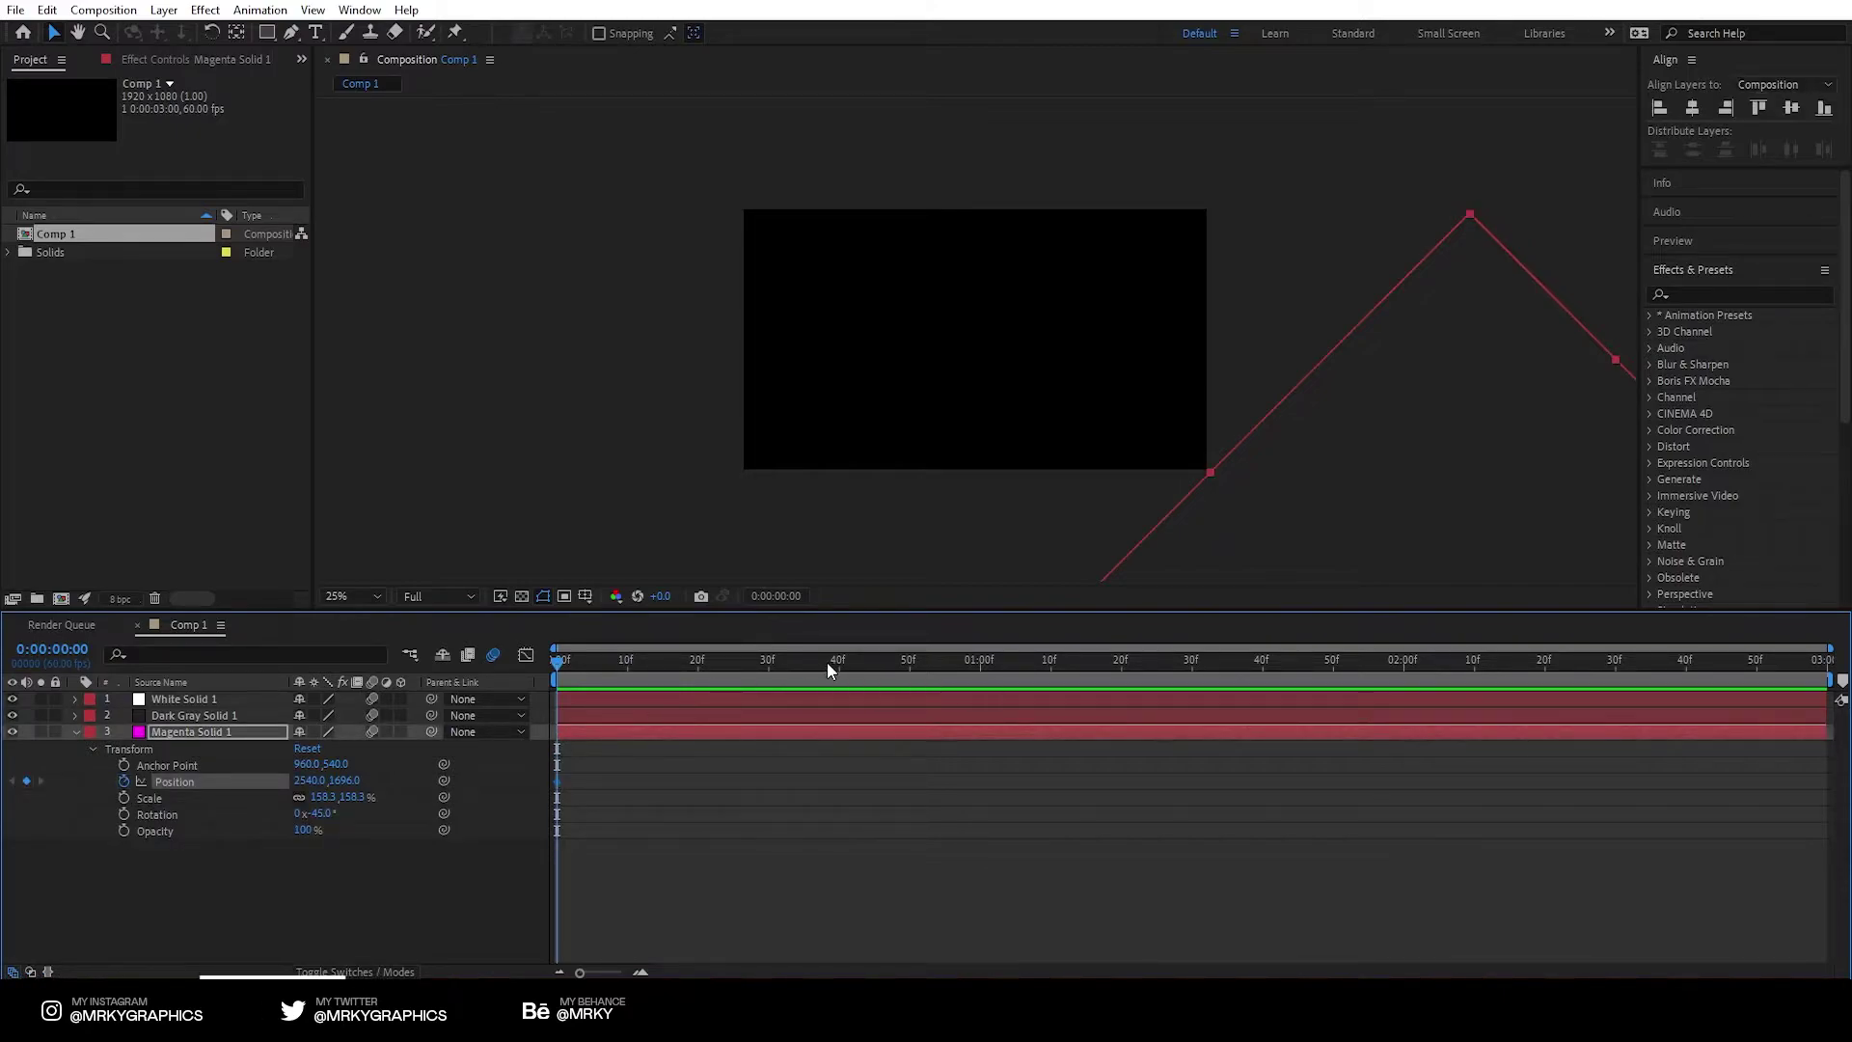
left_click_drag(826, 662, 1404, 683)
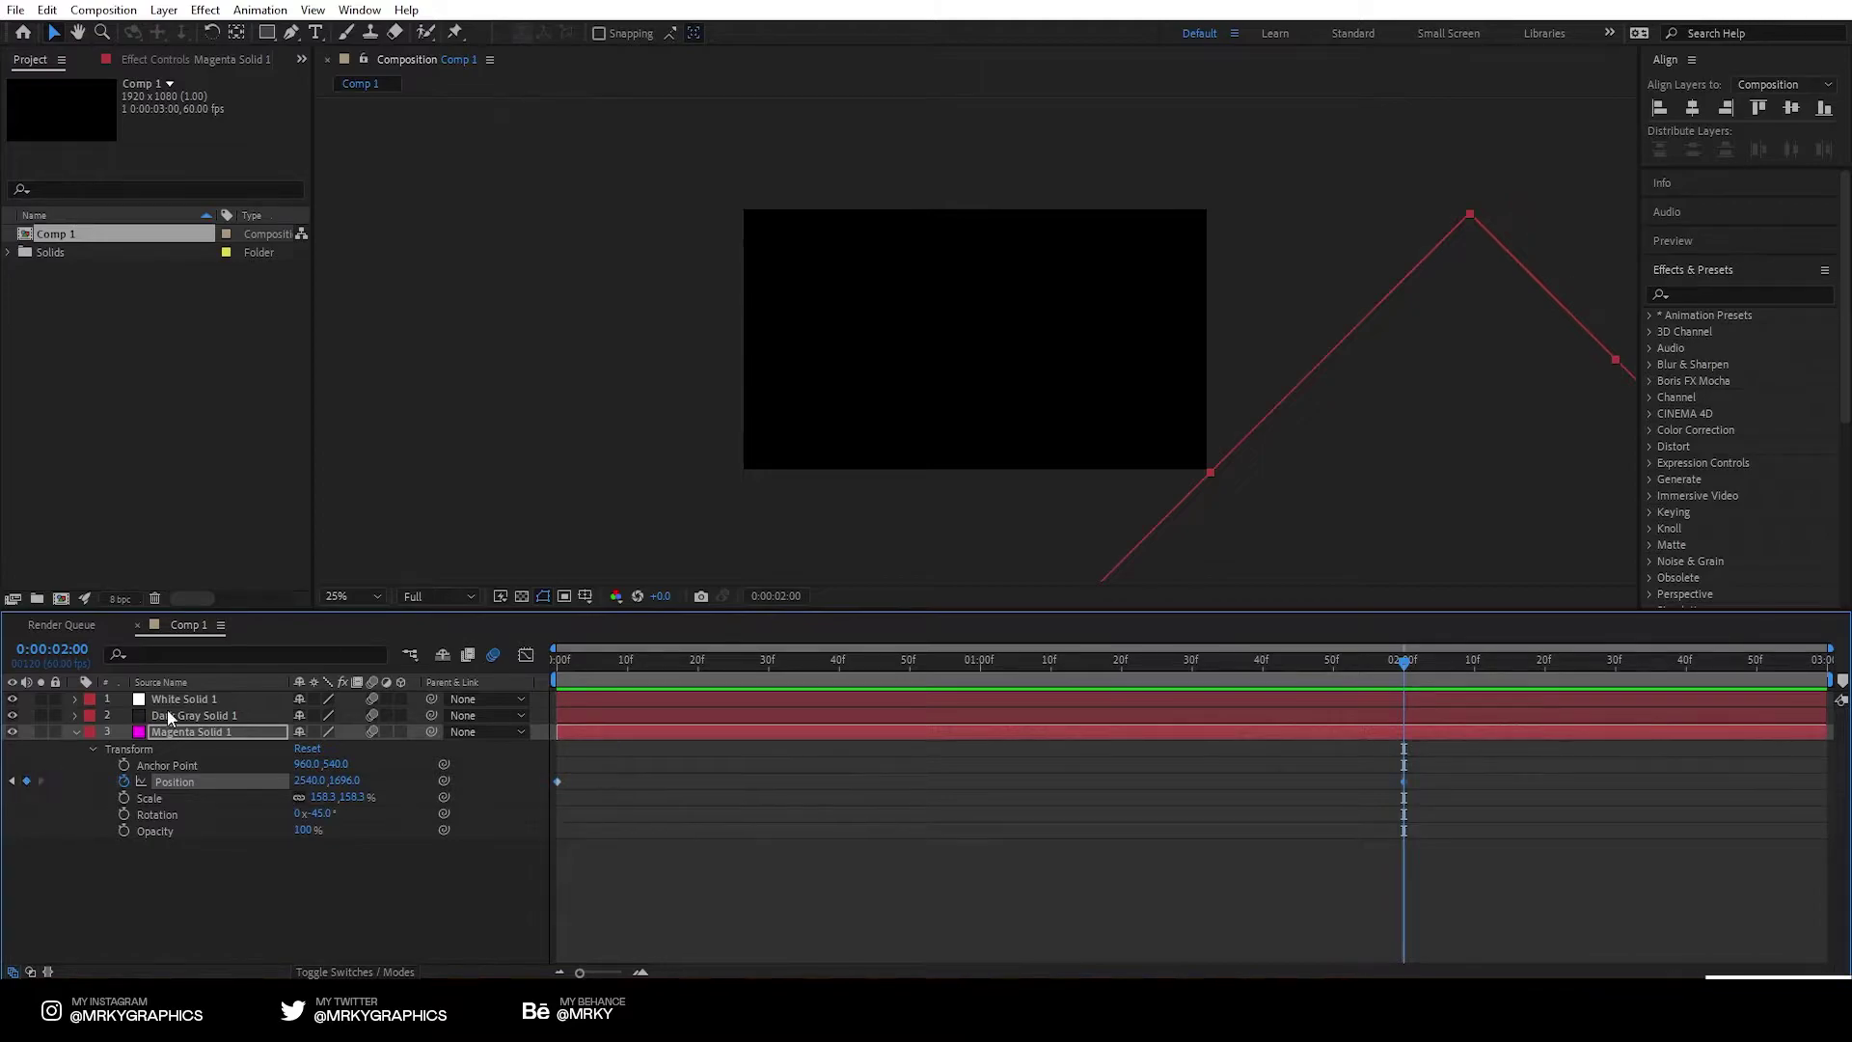
left_click_drag(1407, 546, 775, 143)
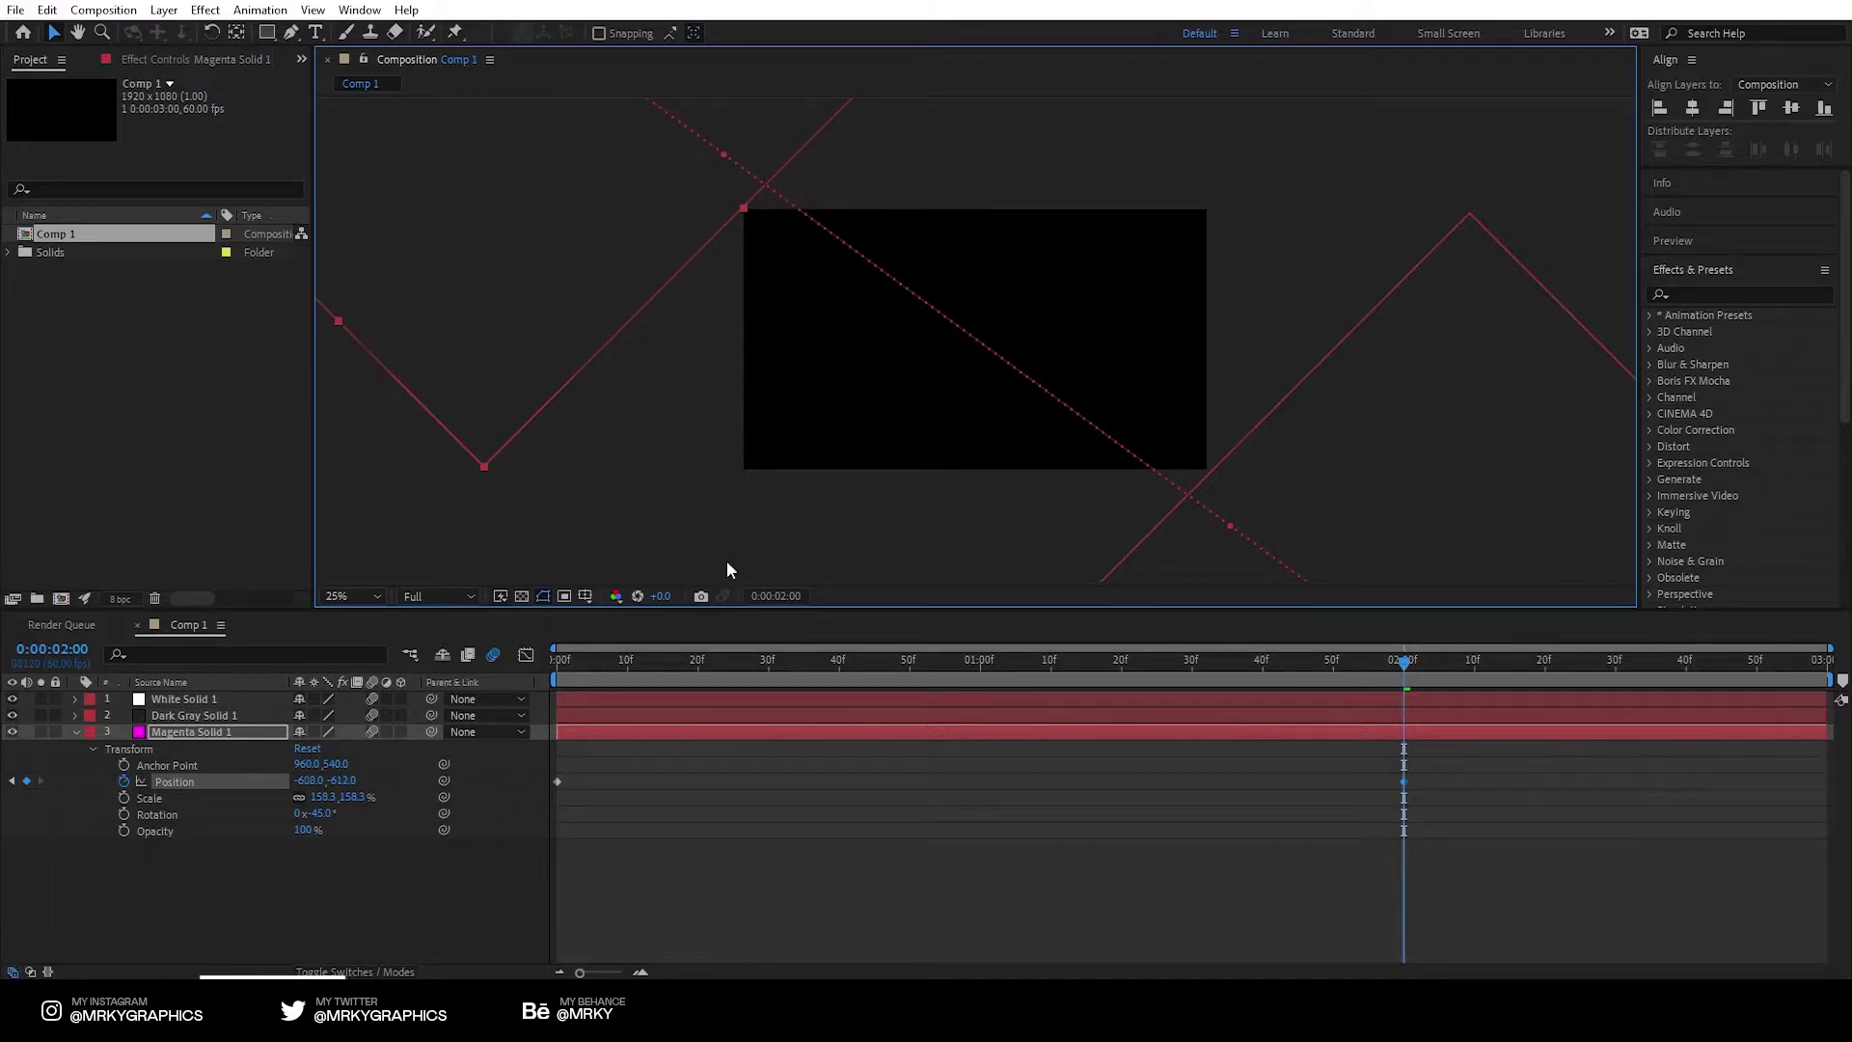
Check the Position keyframes and preview the magenta slide from the start
left_click(763, 816)
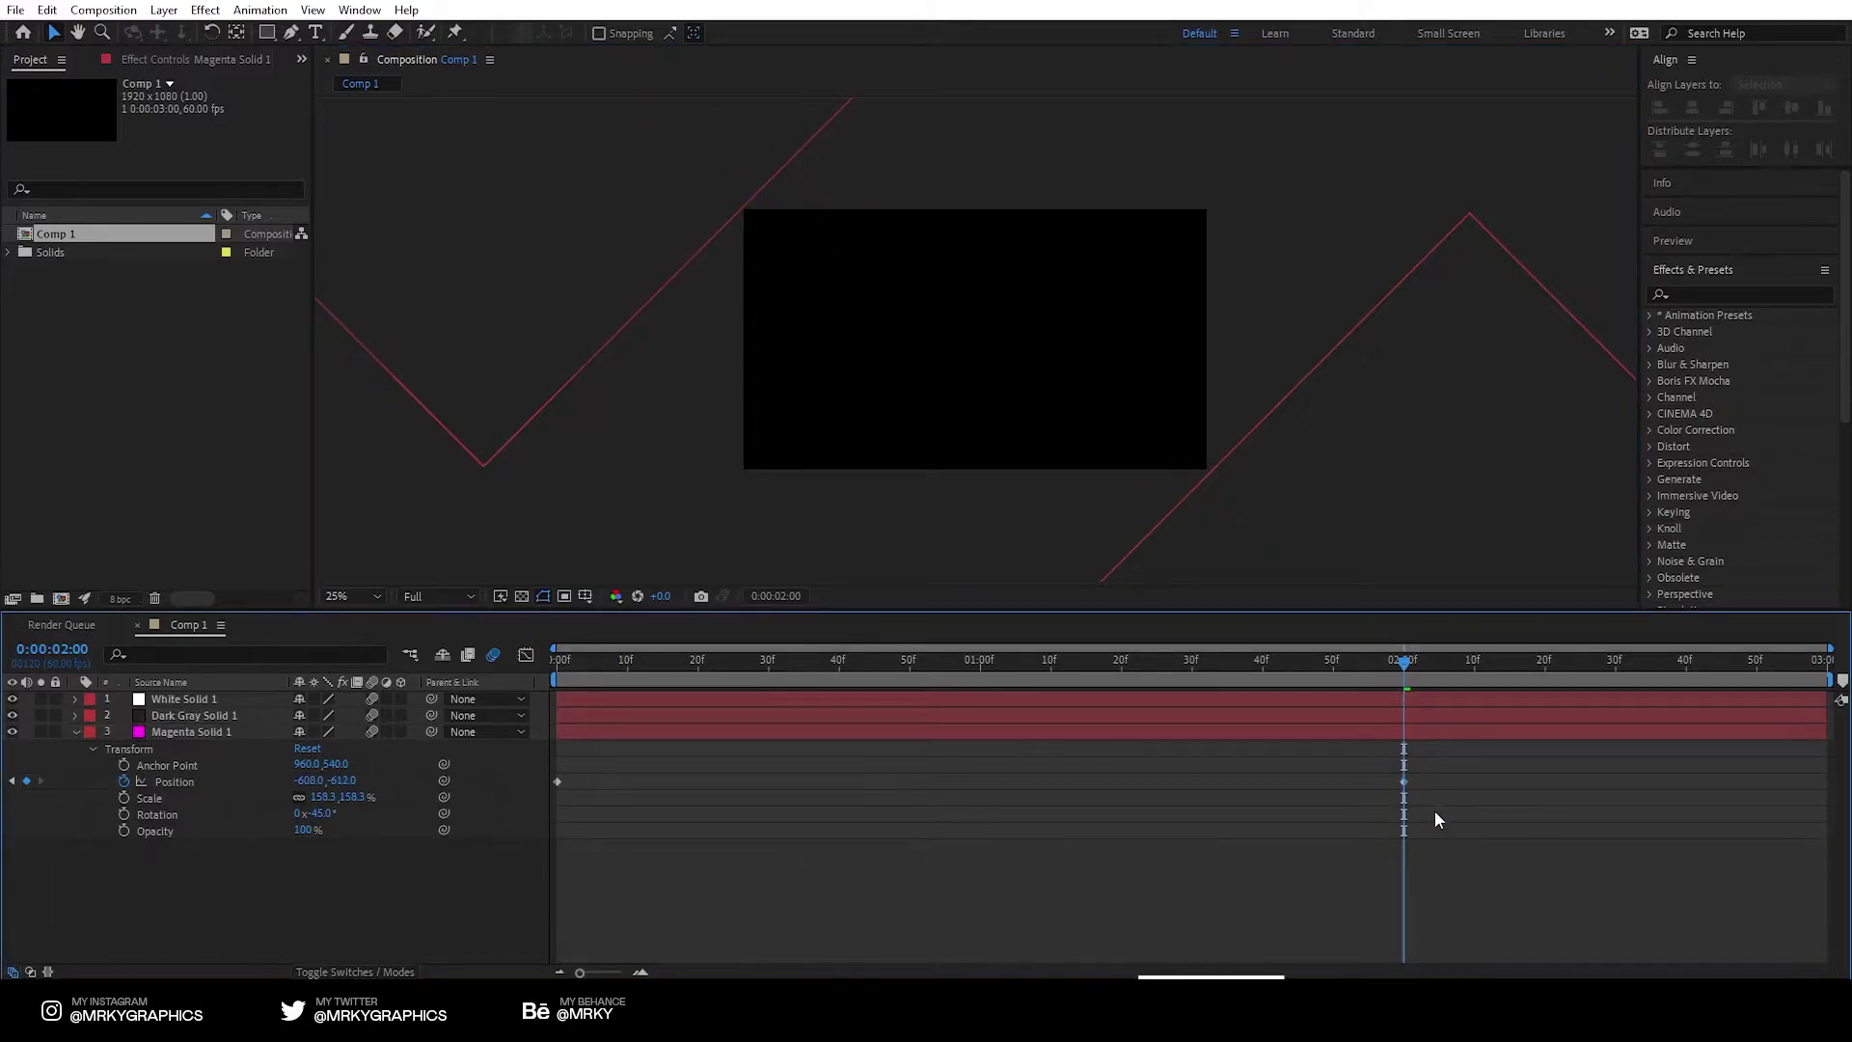
left_click_drag(1449, 777, 544, 801)
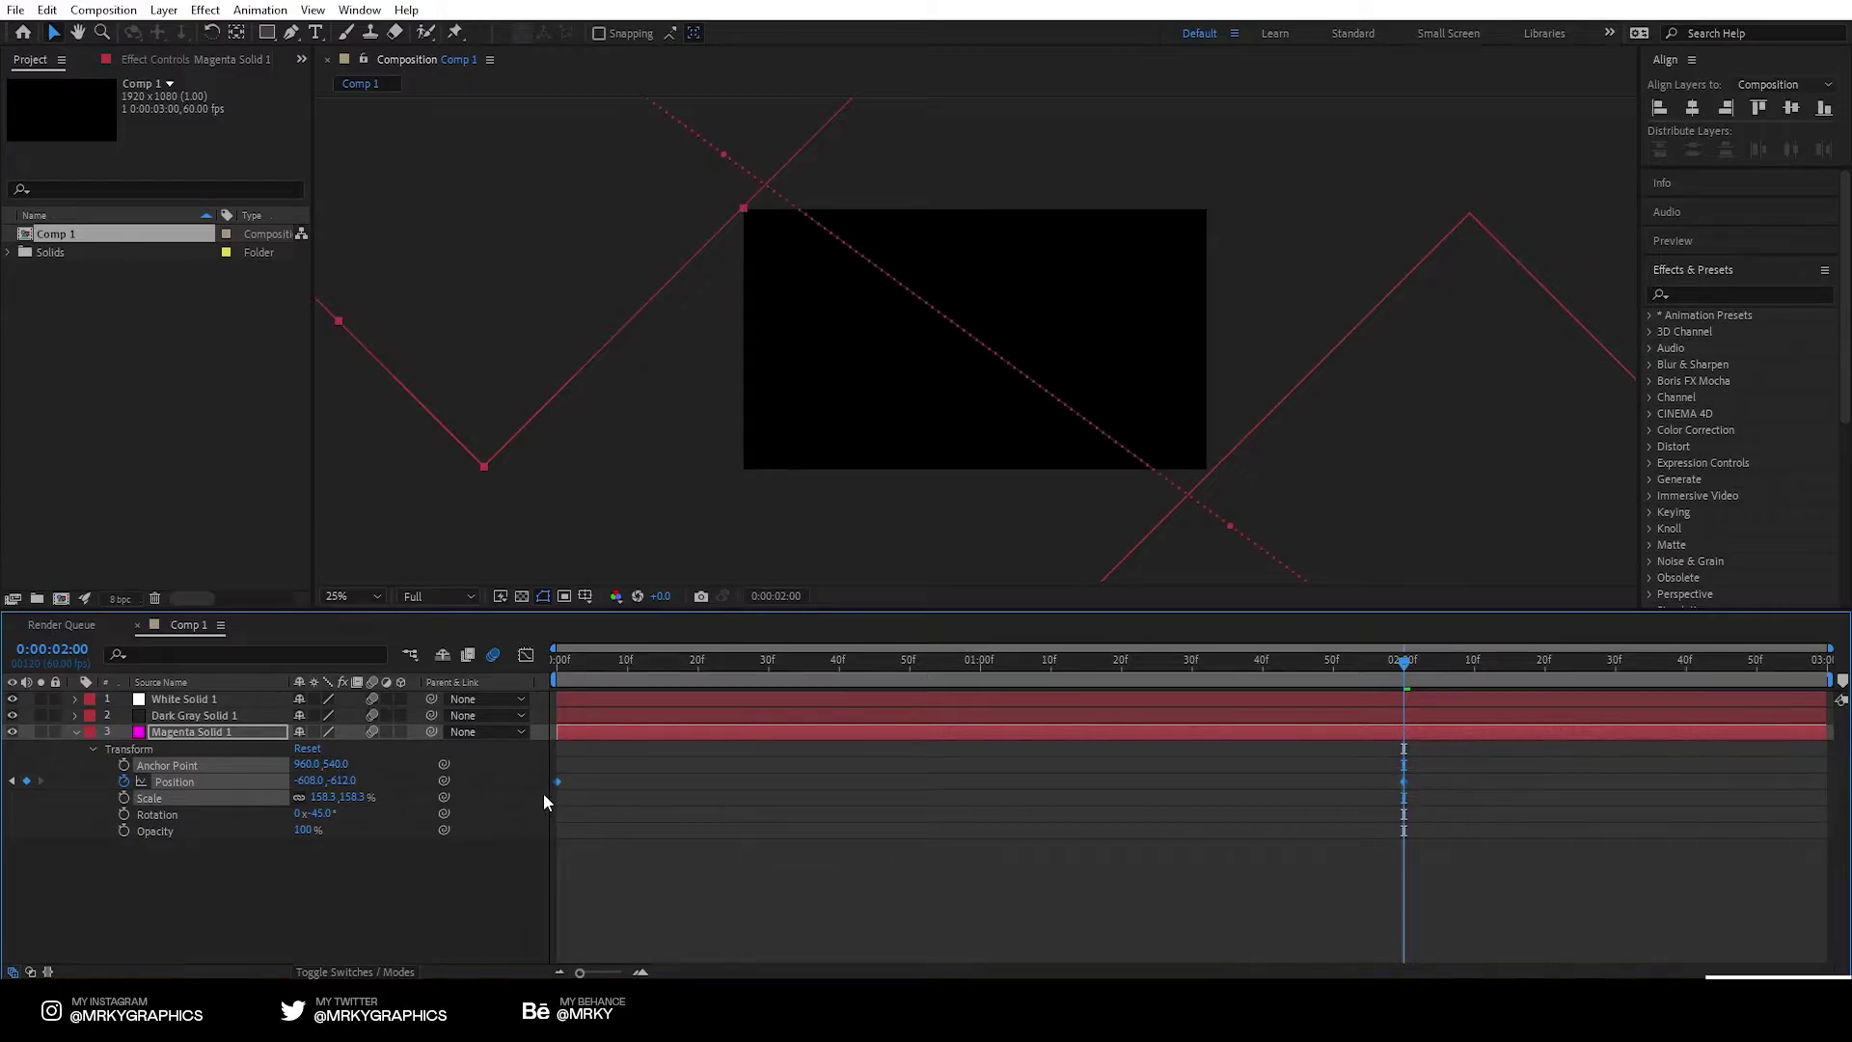
left_click(760, 795)
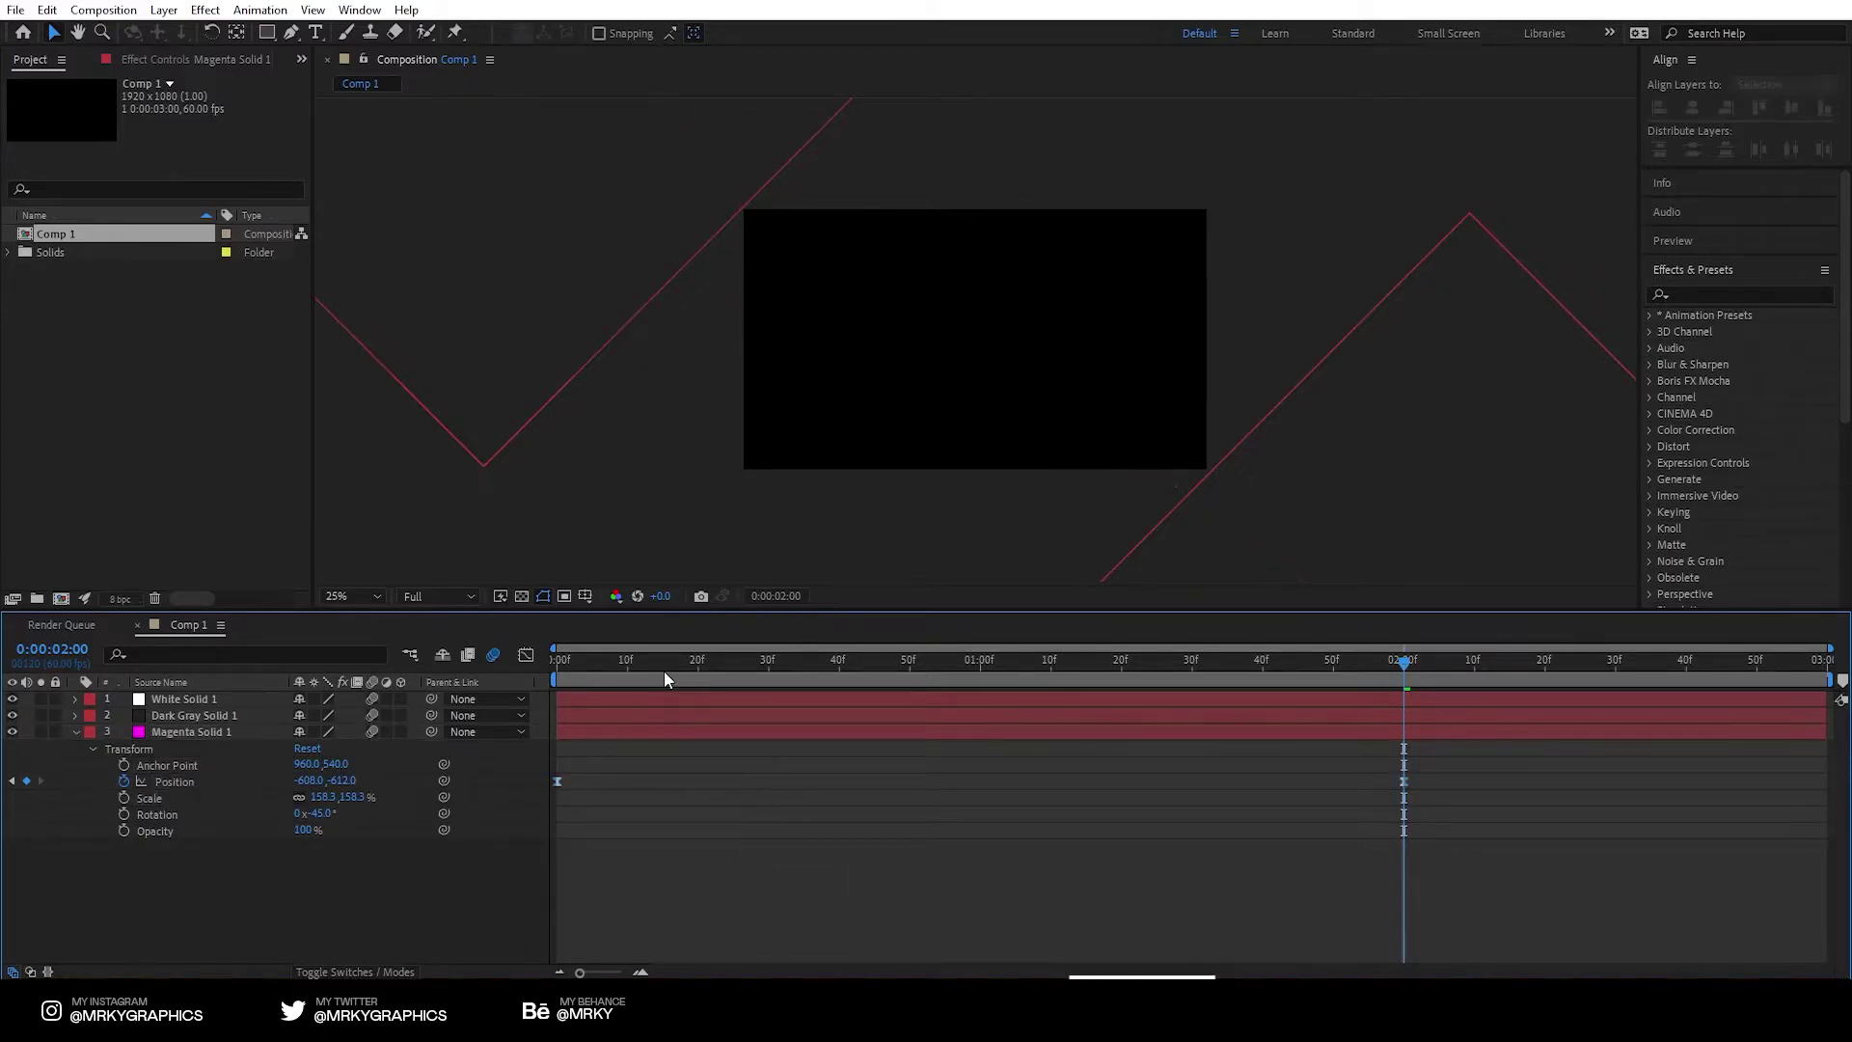
key("Home")
key("space")
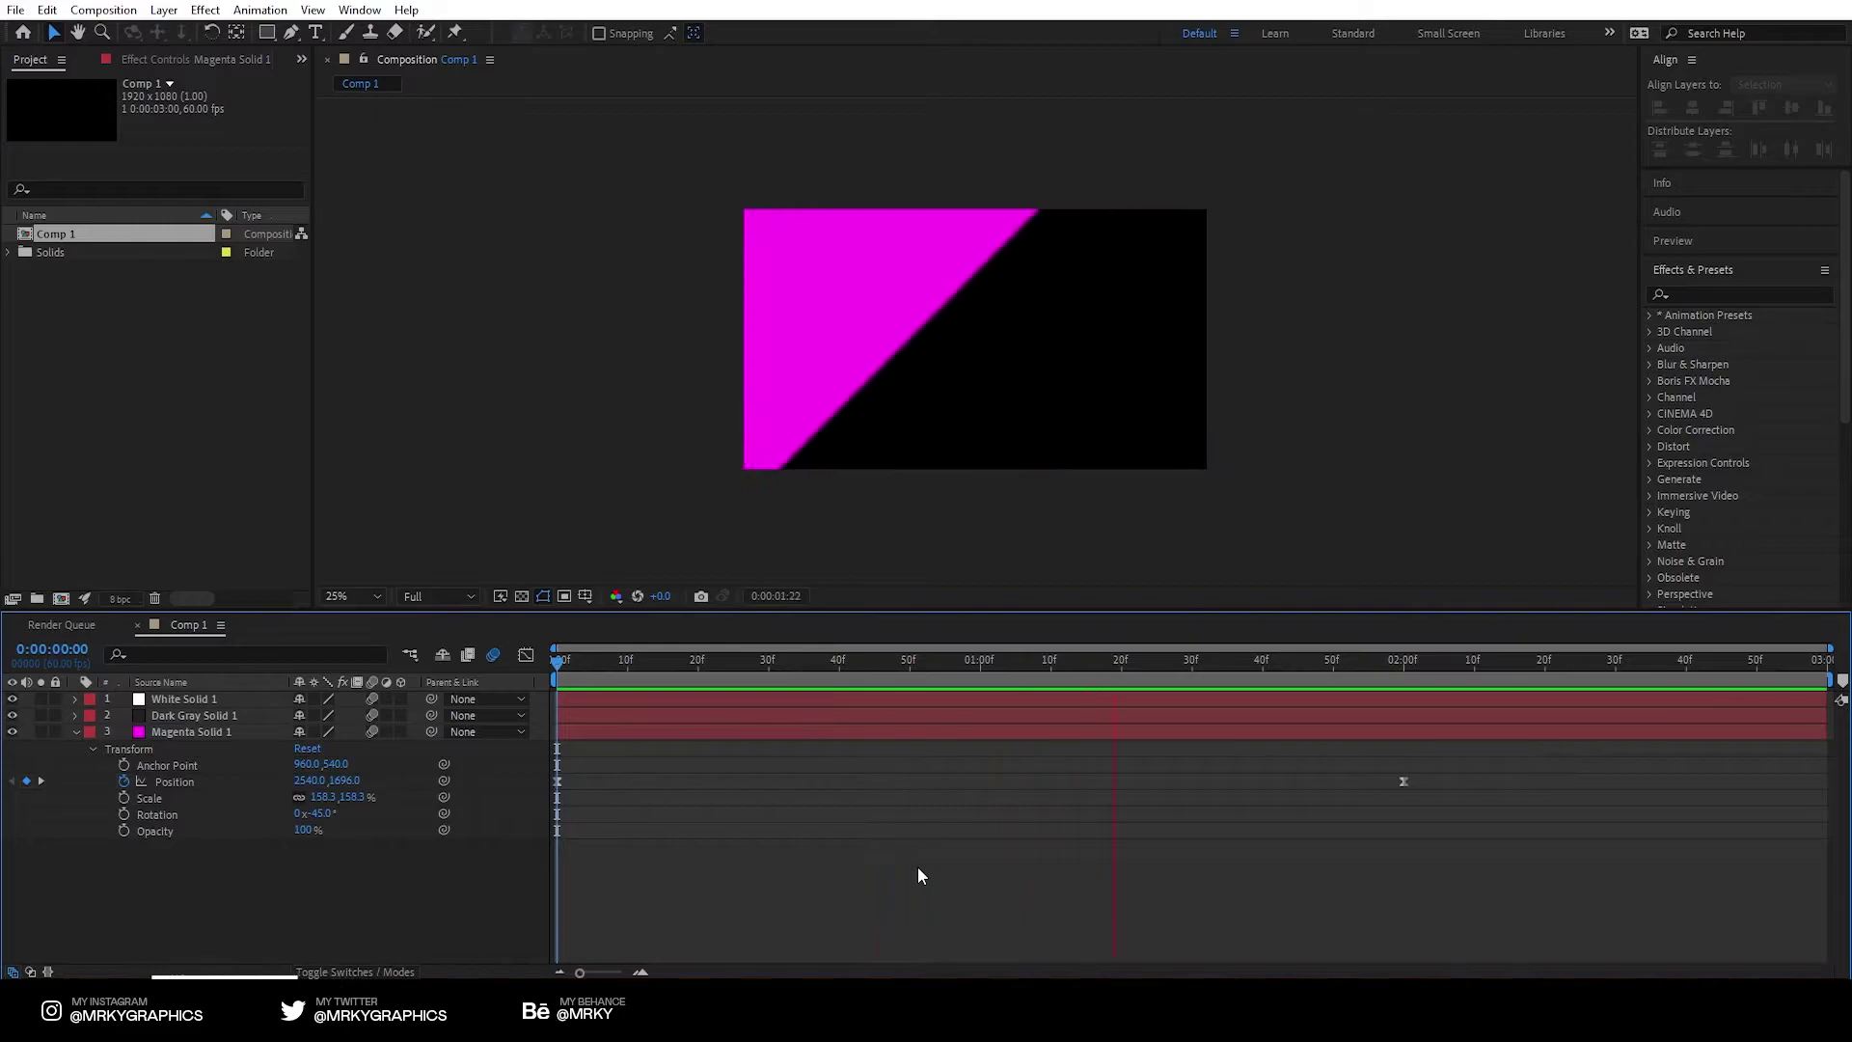
key("space")
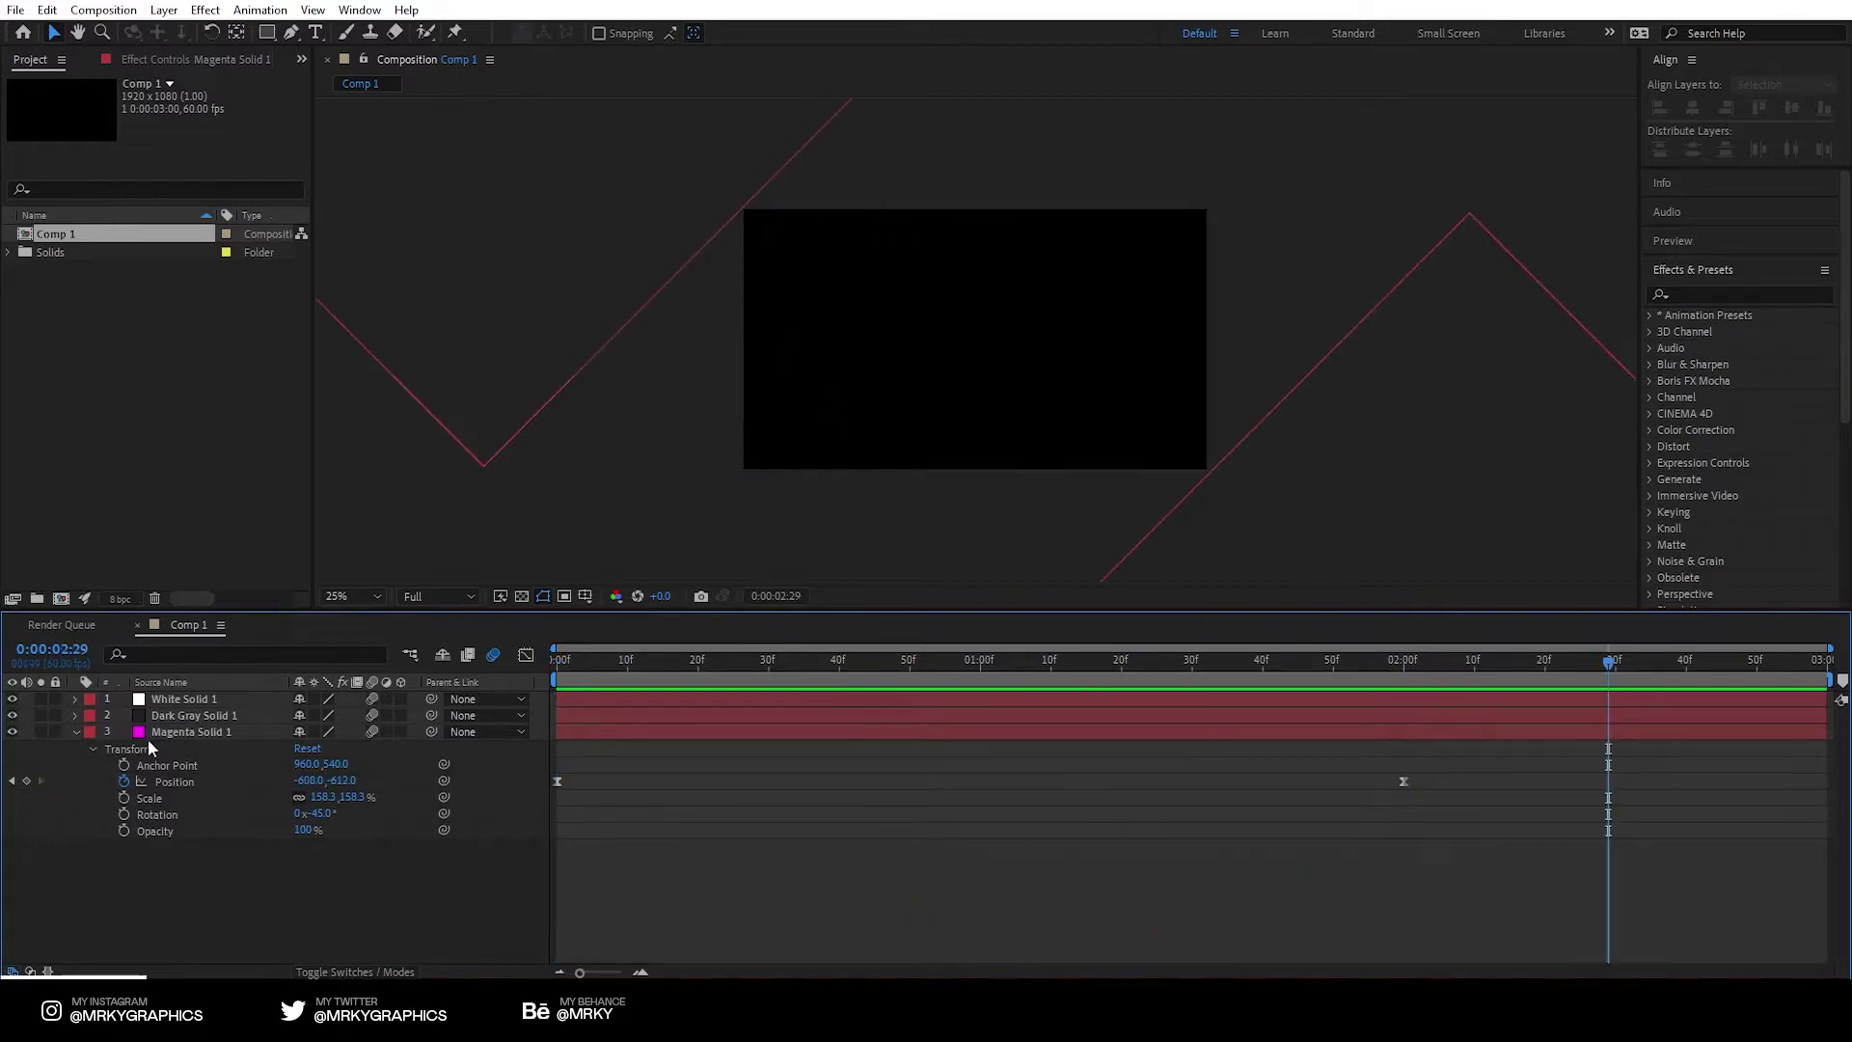
Expand the Transform properties of Dark Gray Solid 1 and White Solid 1
left_click(77, 716)
left_click(90, 733)
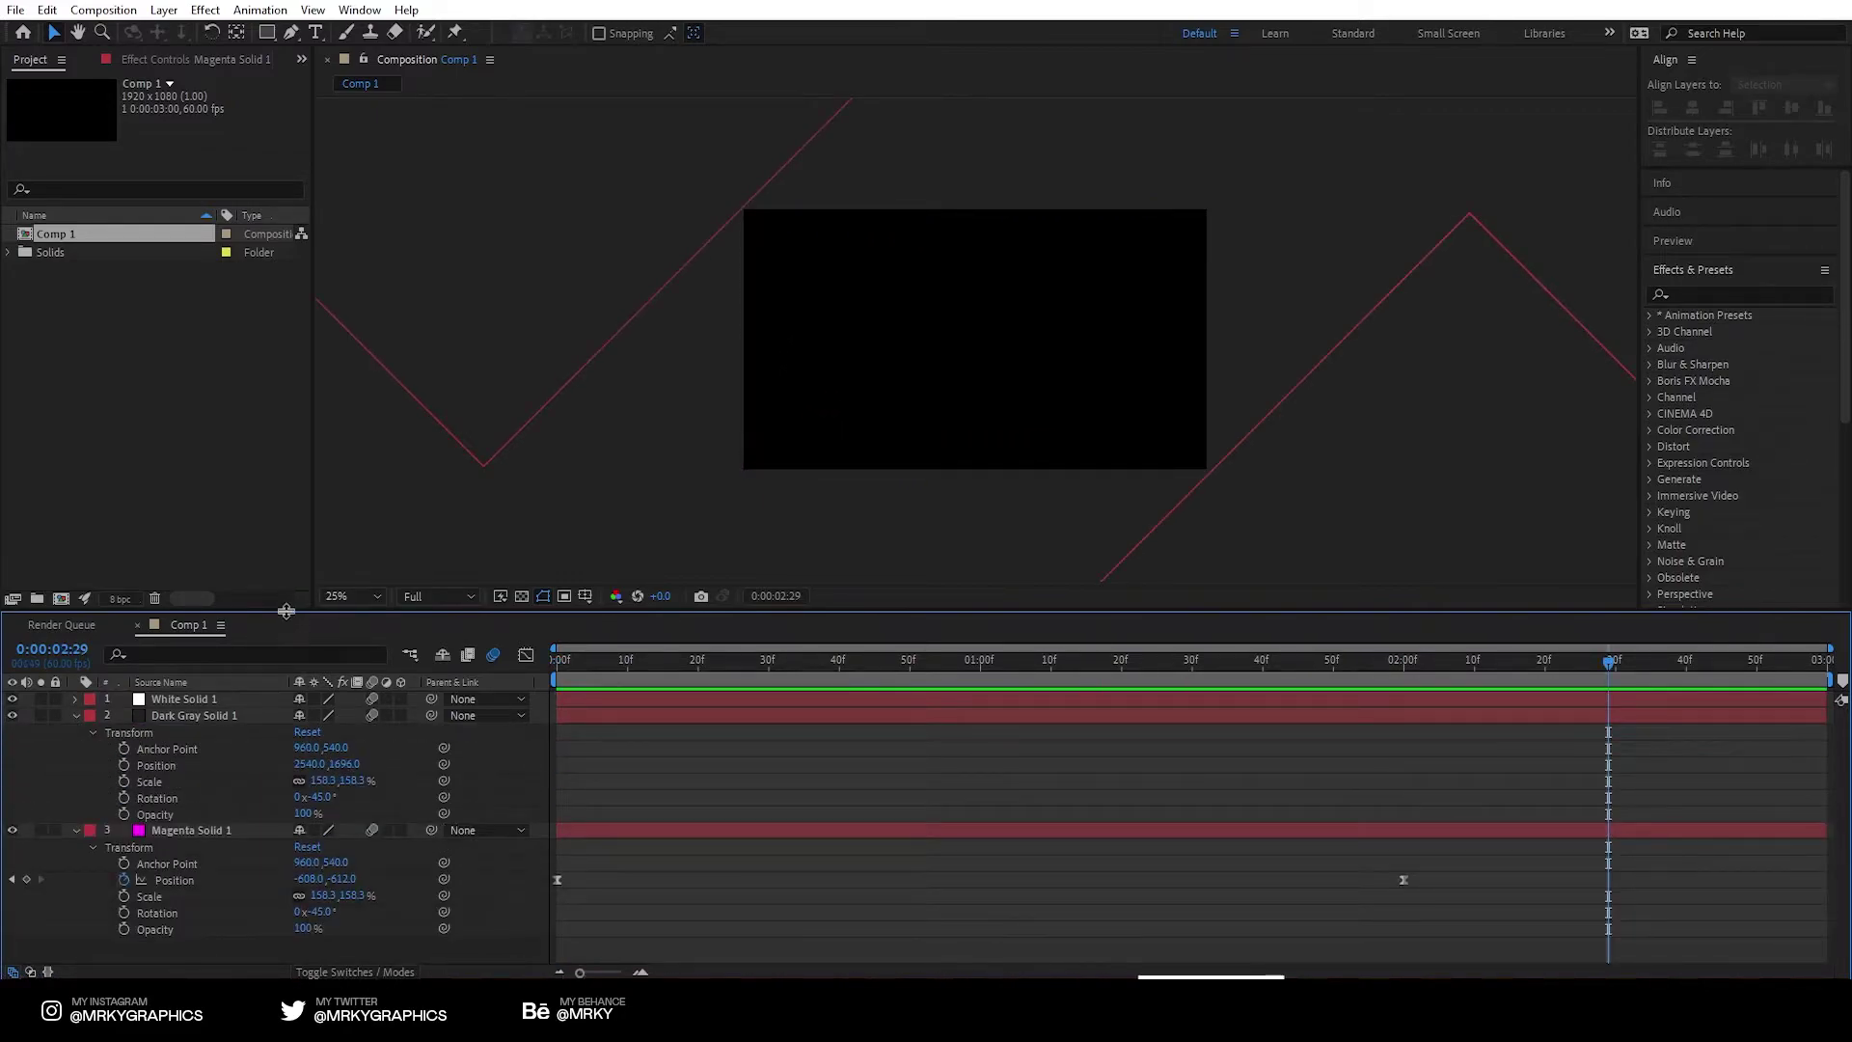
left_click_drag(287, 610, 287, 492)
left_click(77, 581)
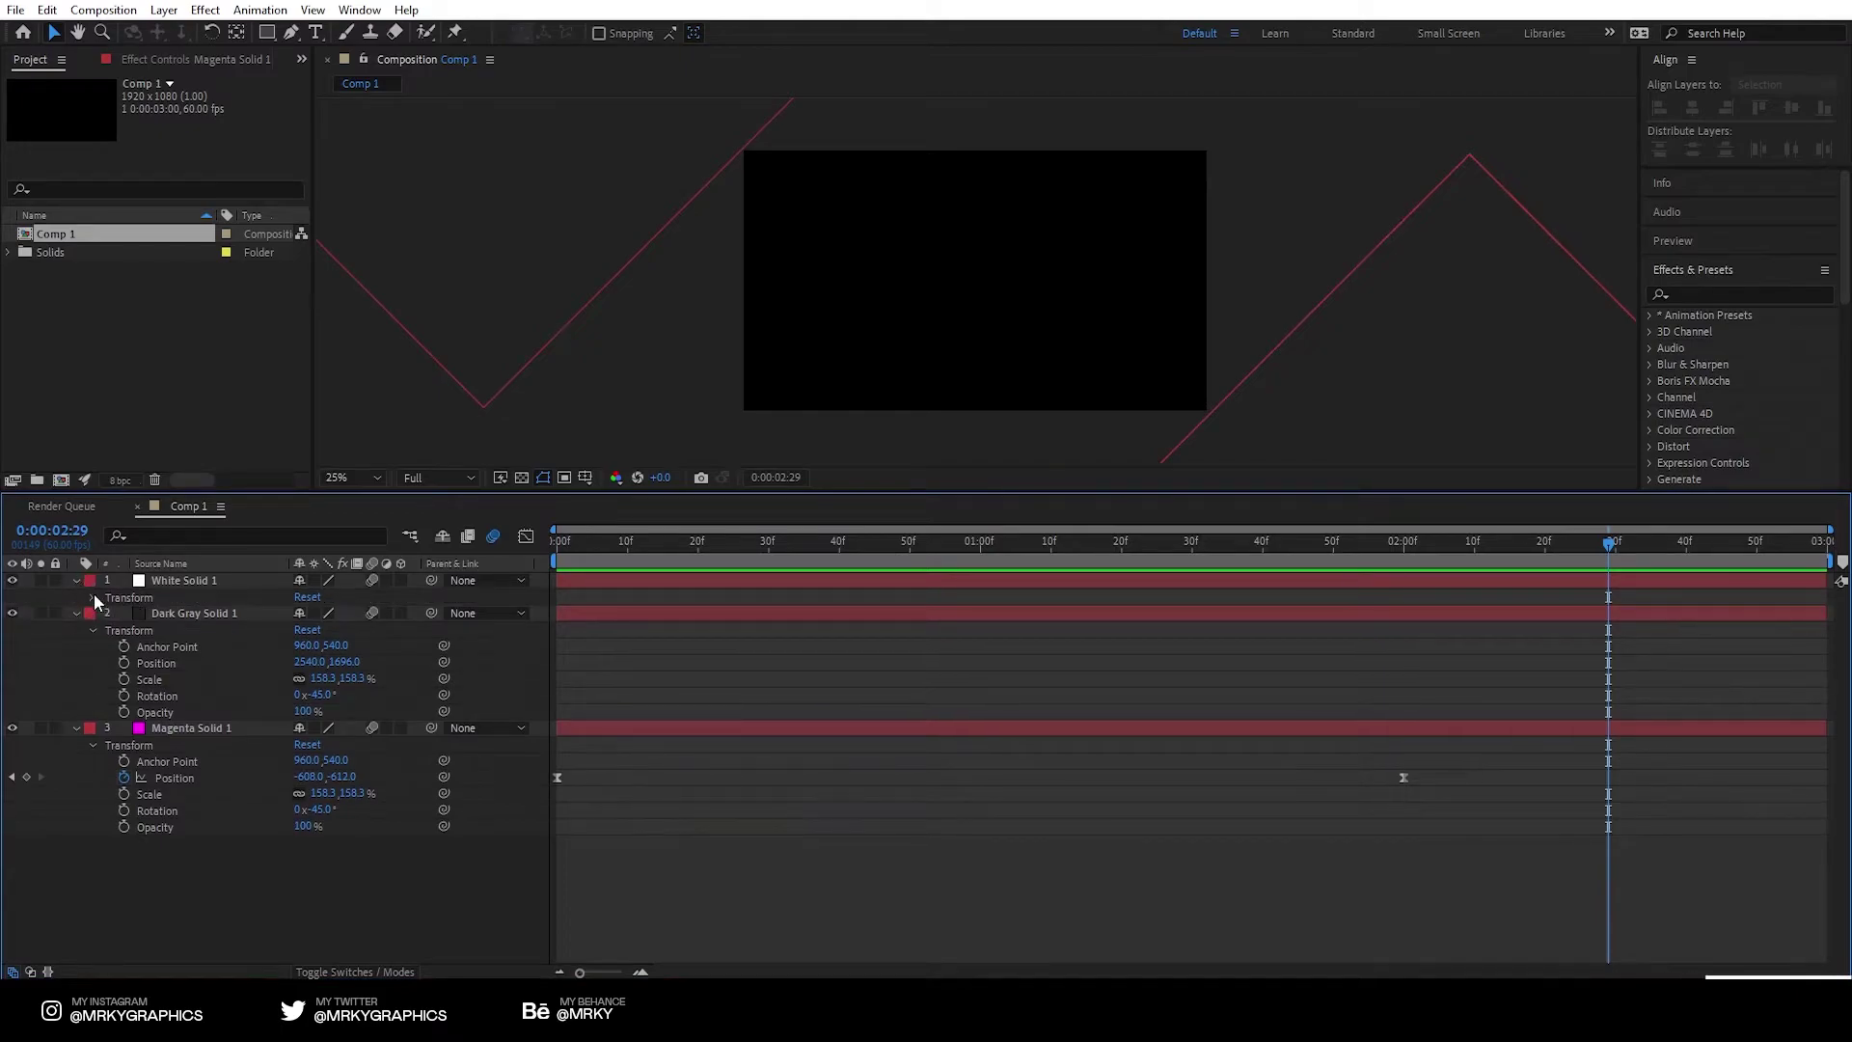
left_click(94, 597)
Copy Magenta Solid 1's Position keyframes and paste them onto the dark gray and white solids
left_click_drag(1457, 844, 529, 900)
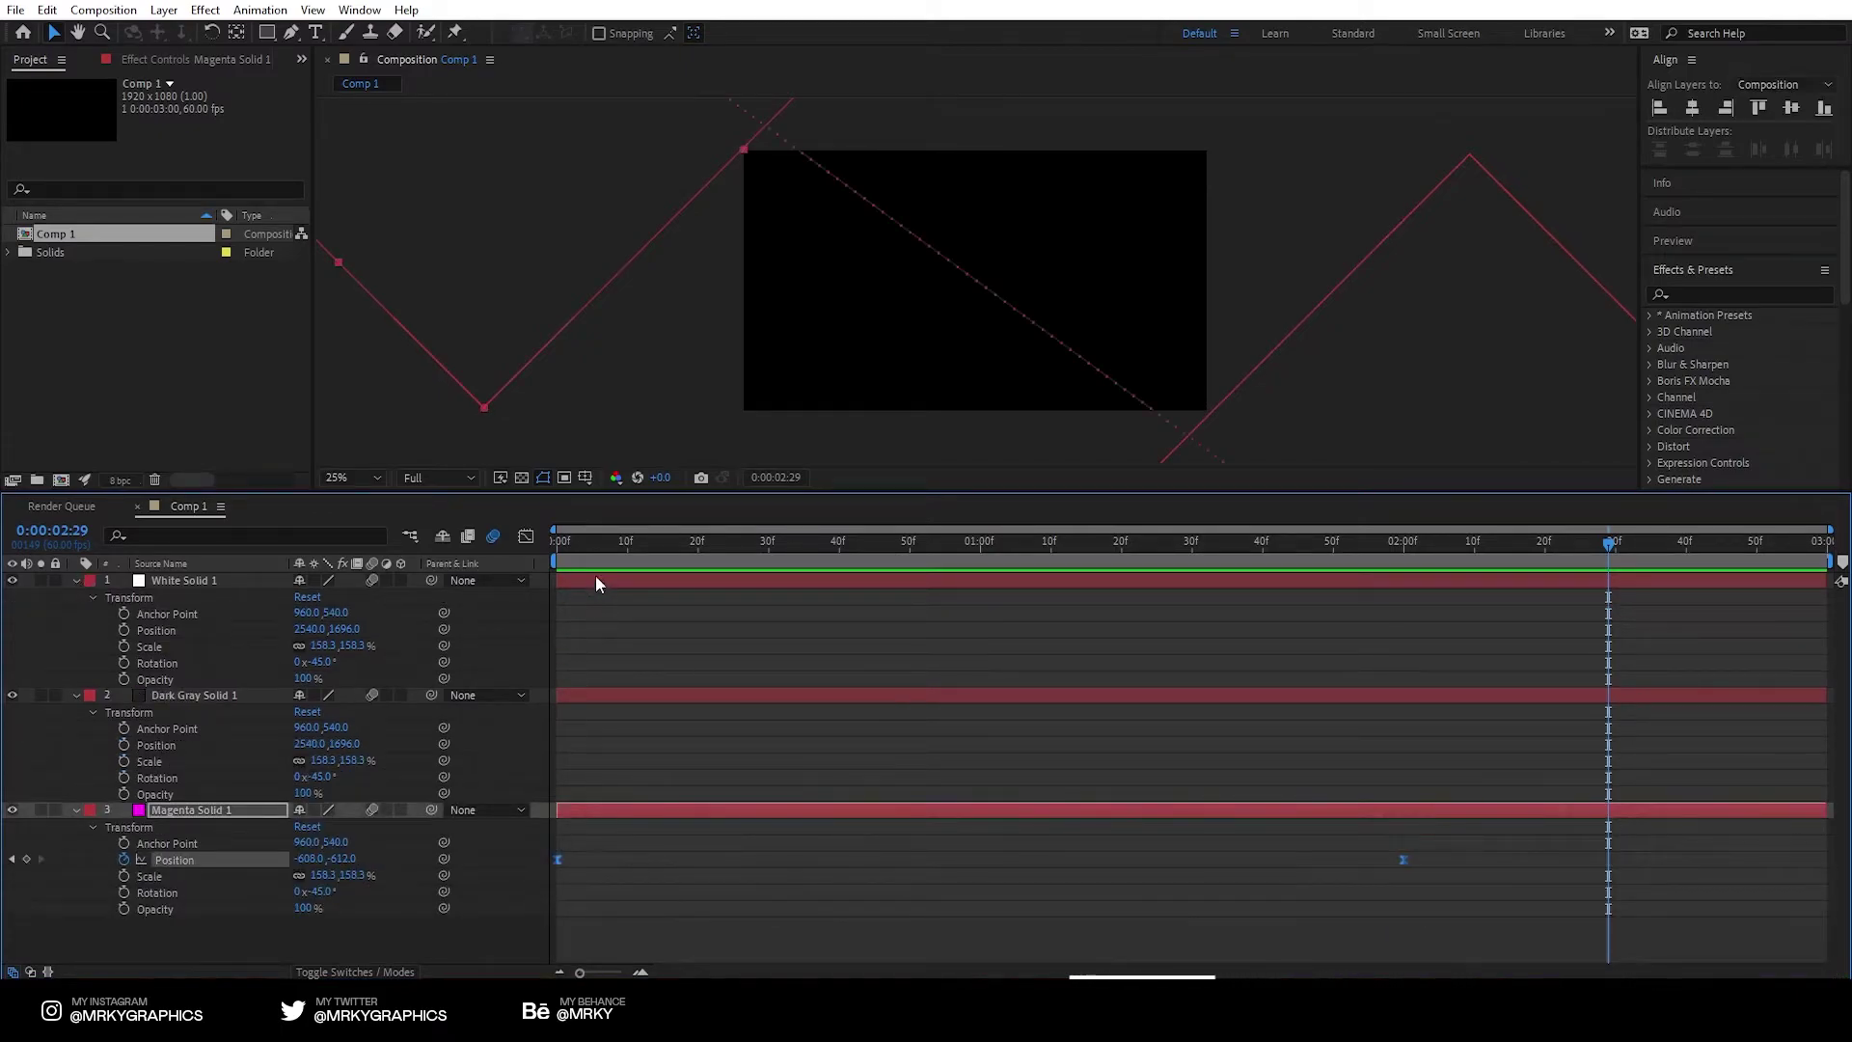
key("ctrl+c")
key("Home")
left_click(594, 698)
key("ctrl+v")
left_click(573, 580)
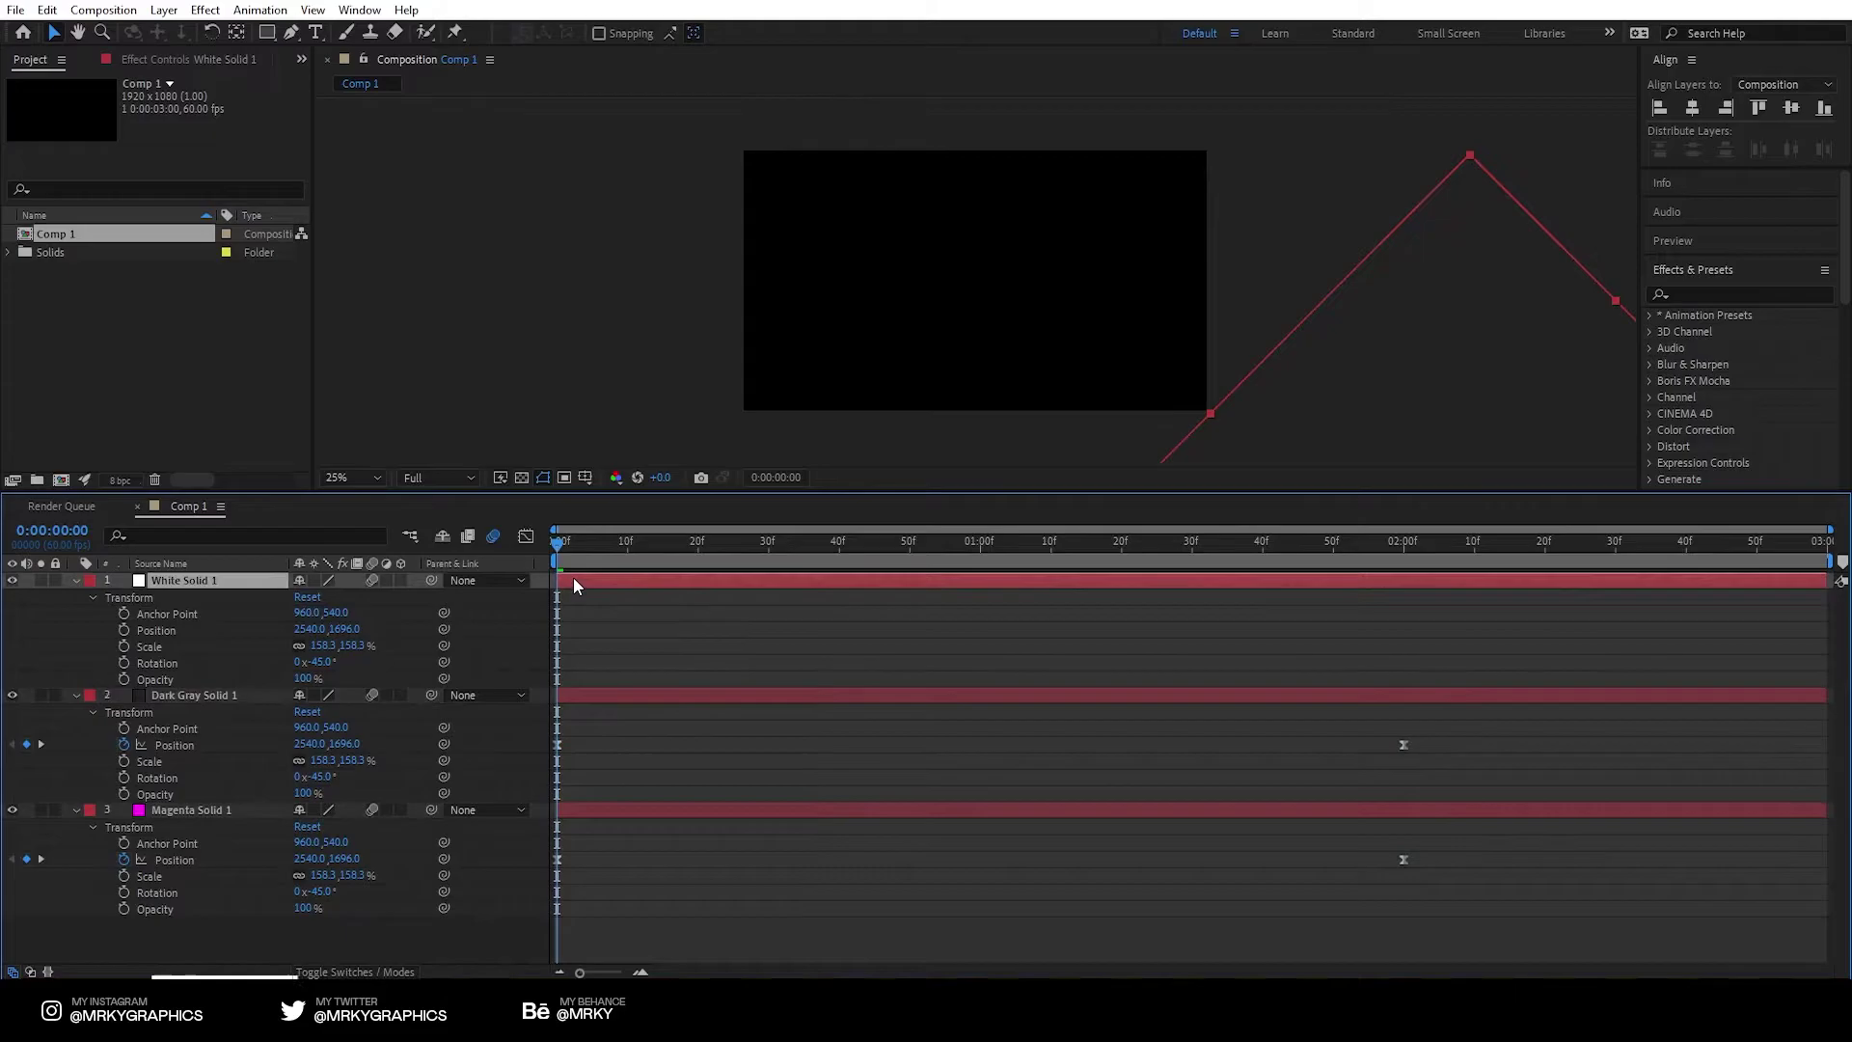
key("ctrl+v")
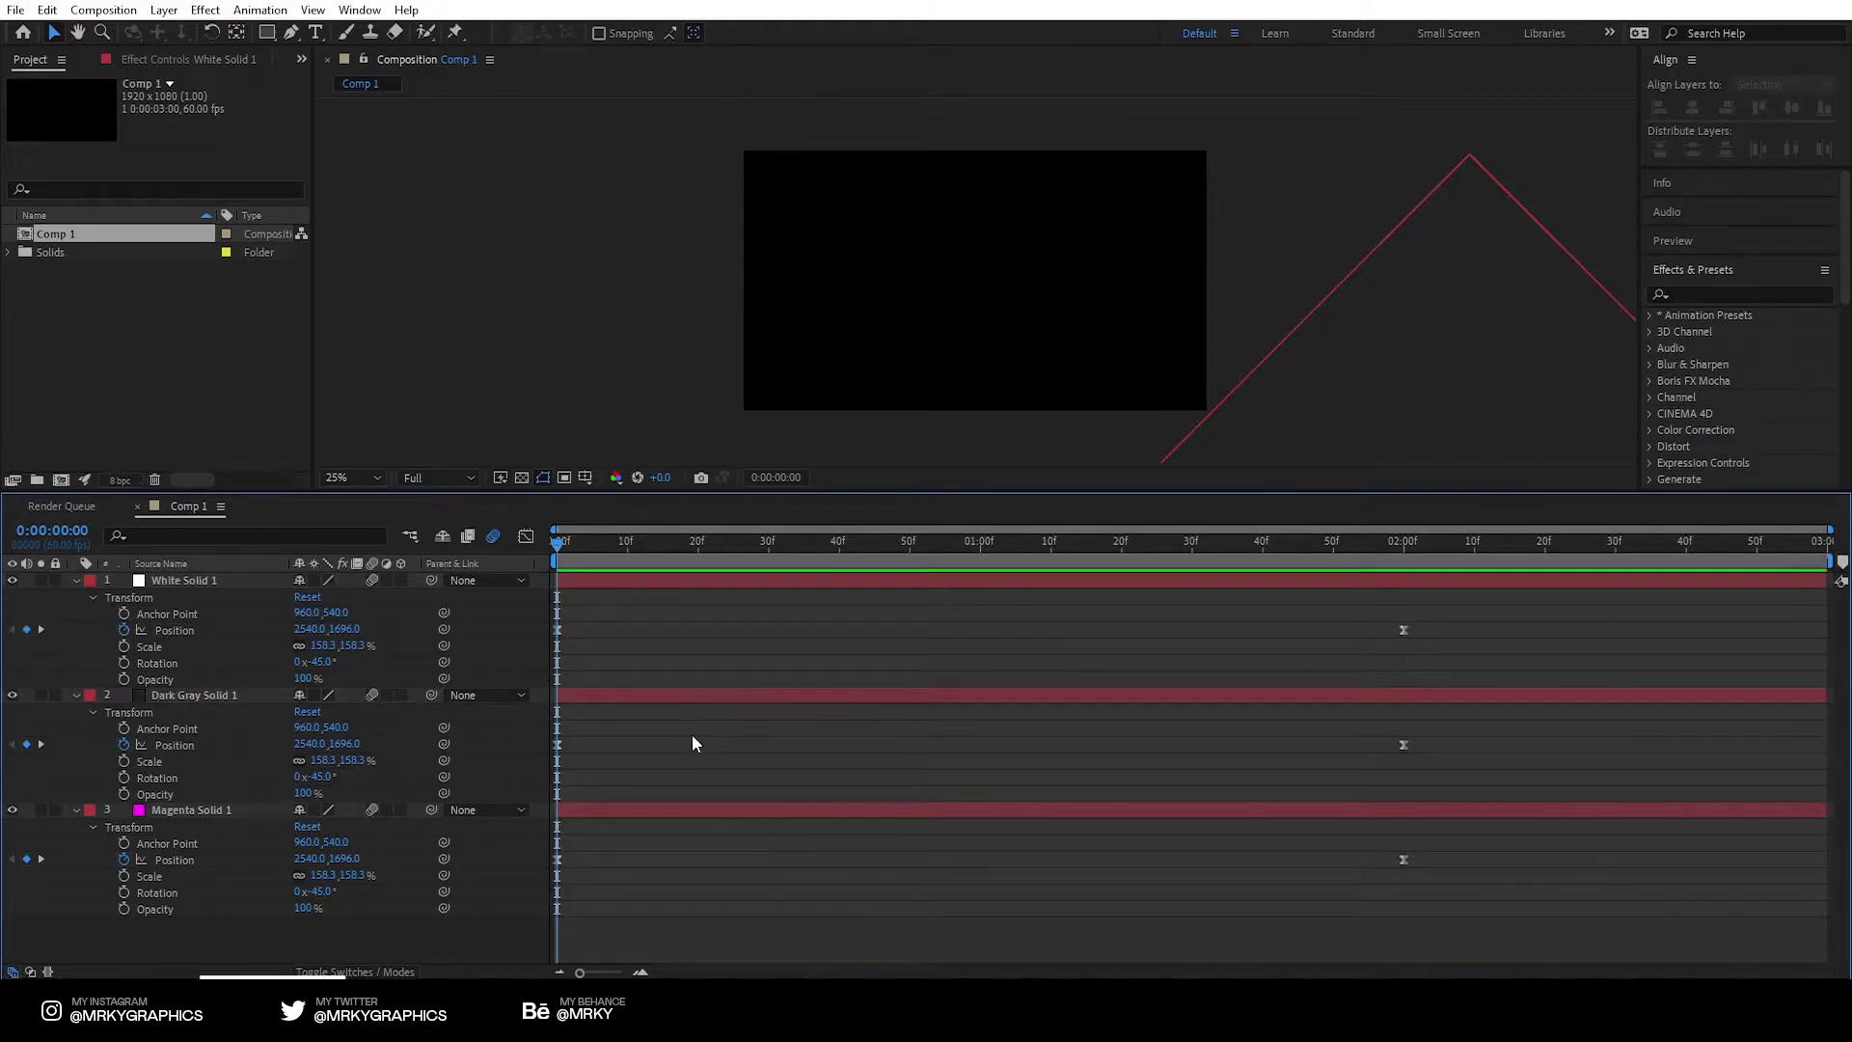
Shift Dark Gray Solid 1's Position keyframes 5 frames later
left_click_drag(1452, 731, 531, 786)
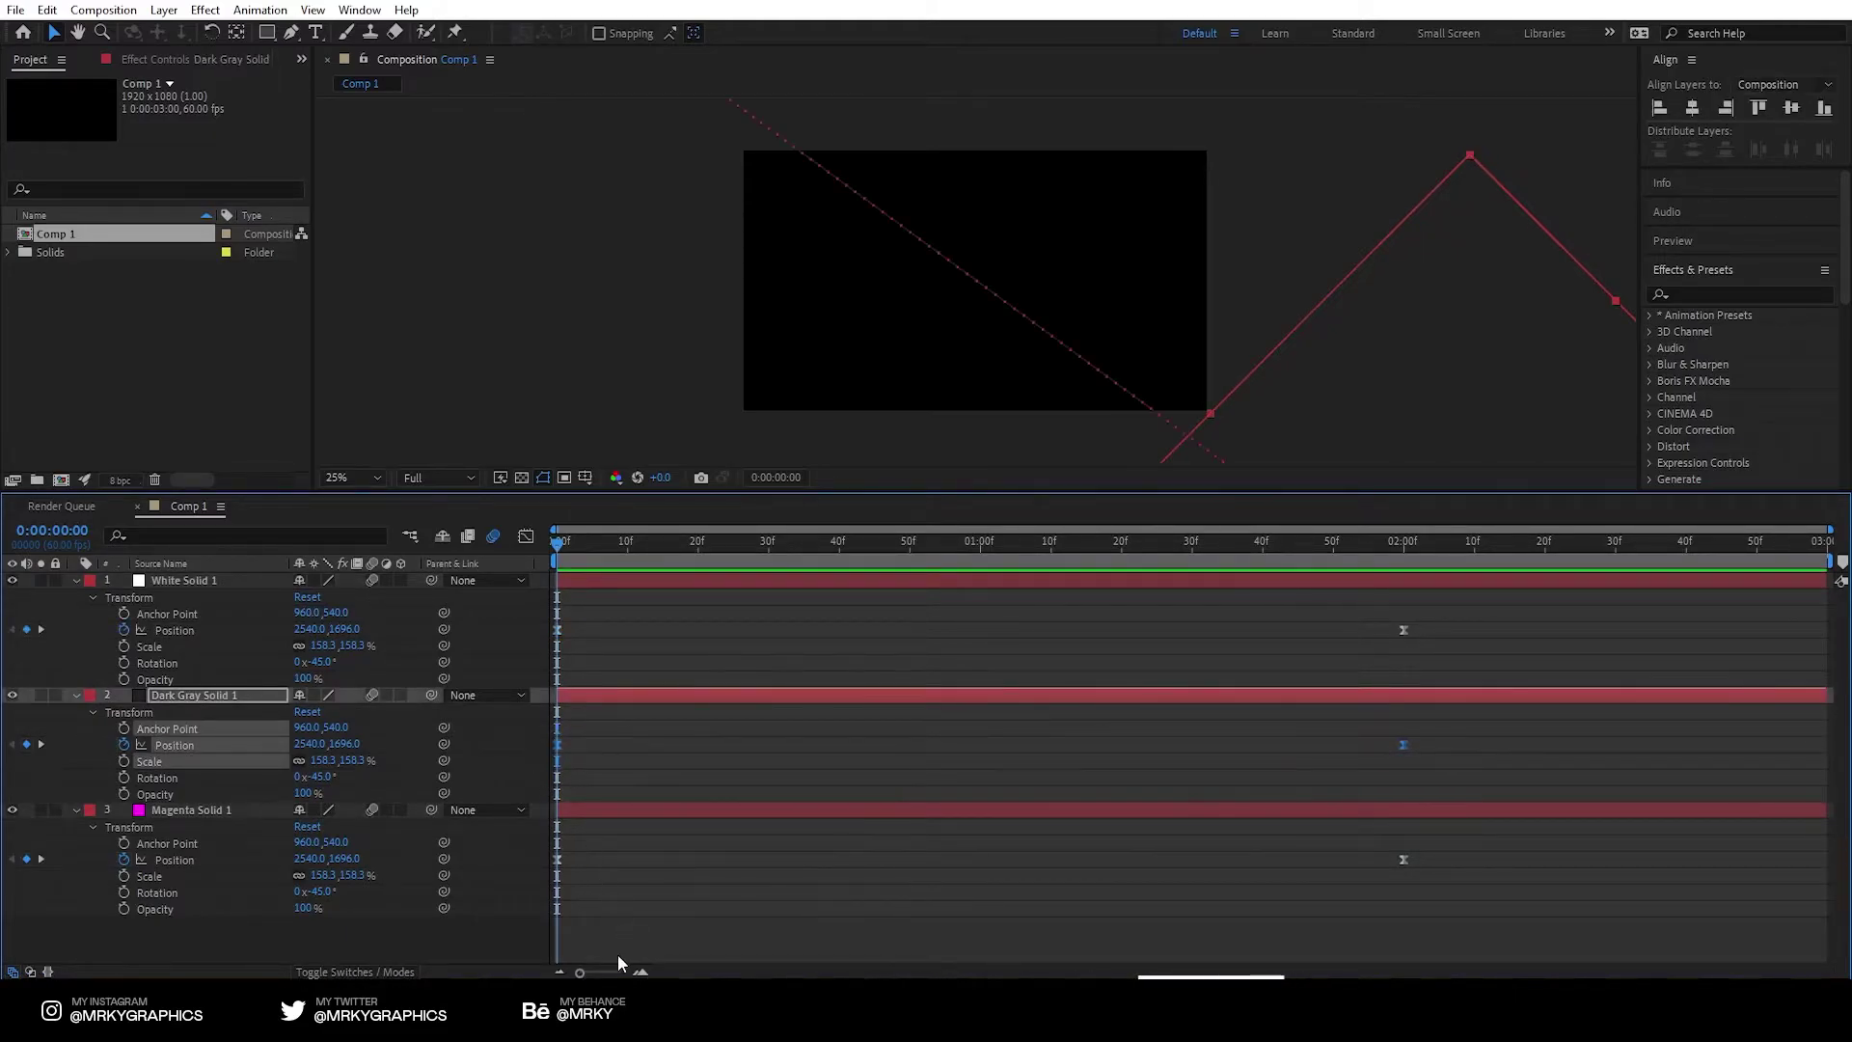
left_click_drag(579, 973, 616, 973)
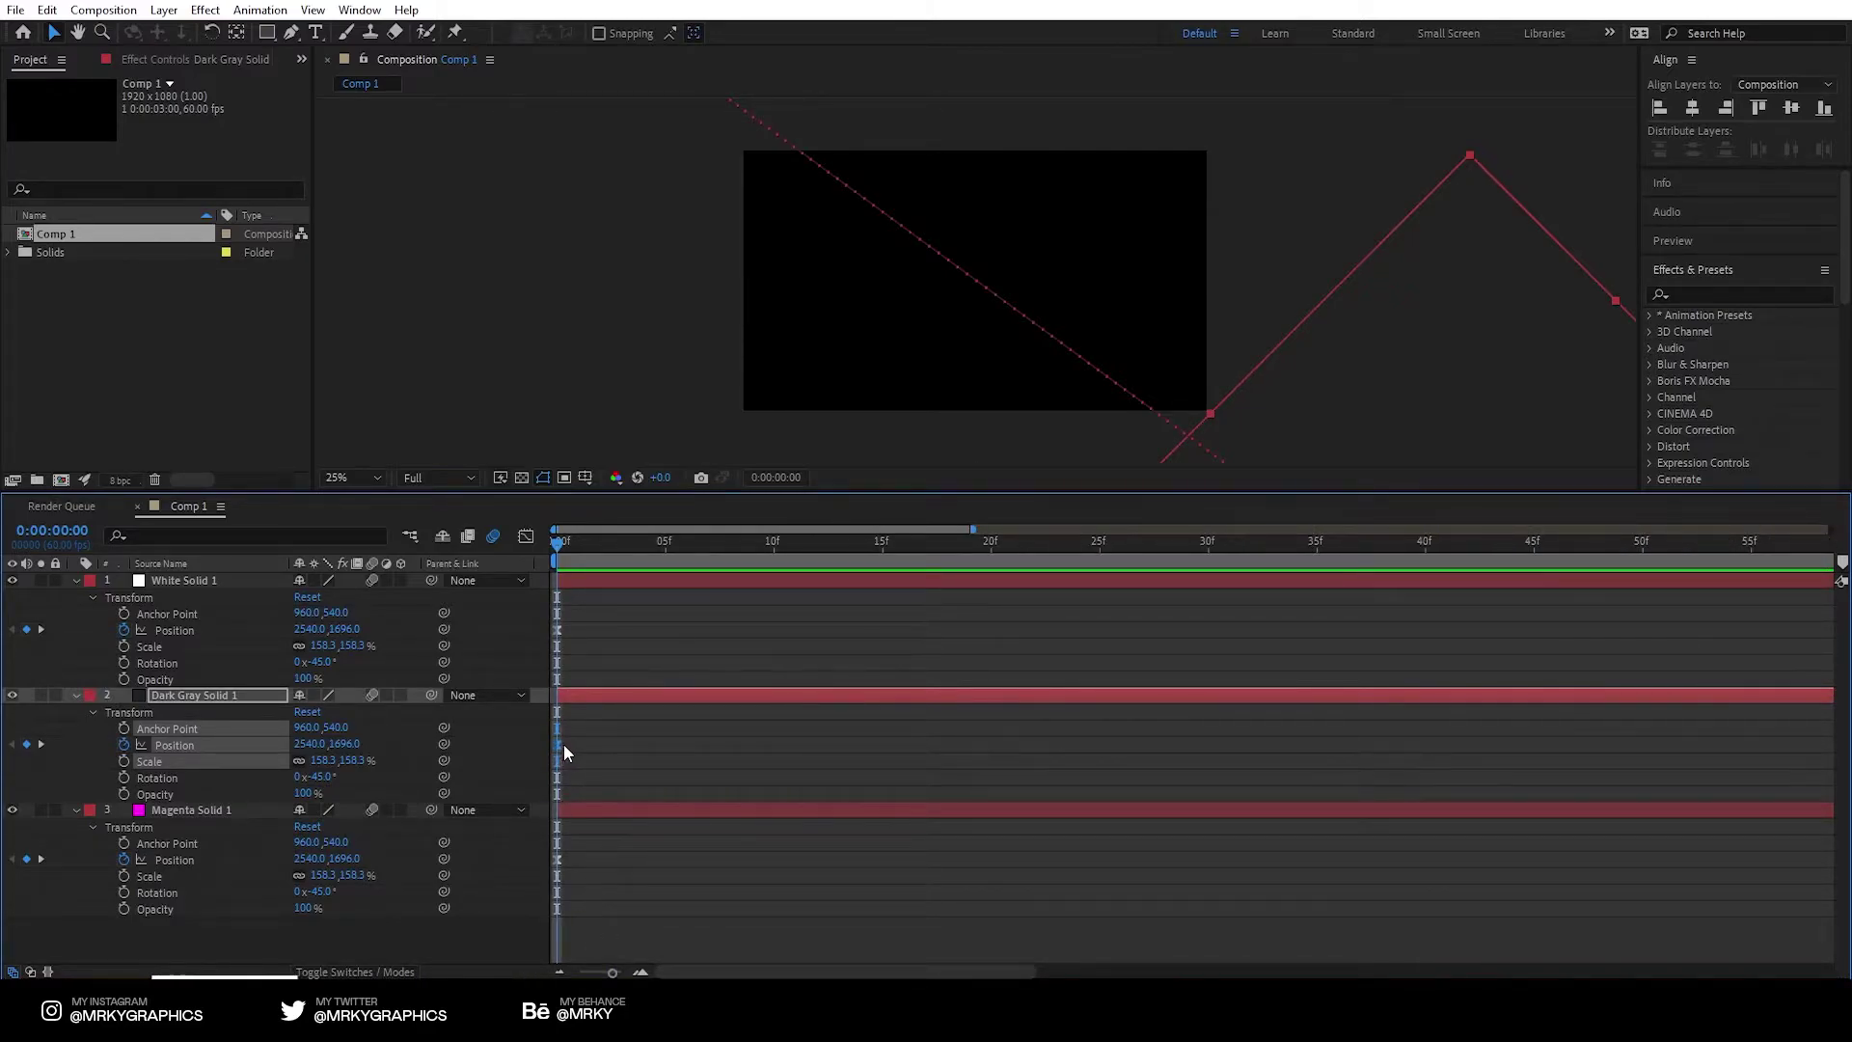
left_click_drag(563, 744, 618, 745)
left_click_drag(605, 976, 579, 973)
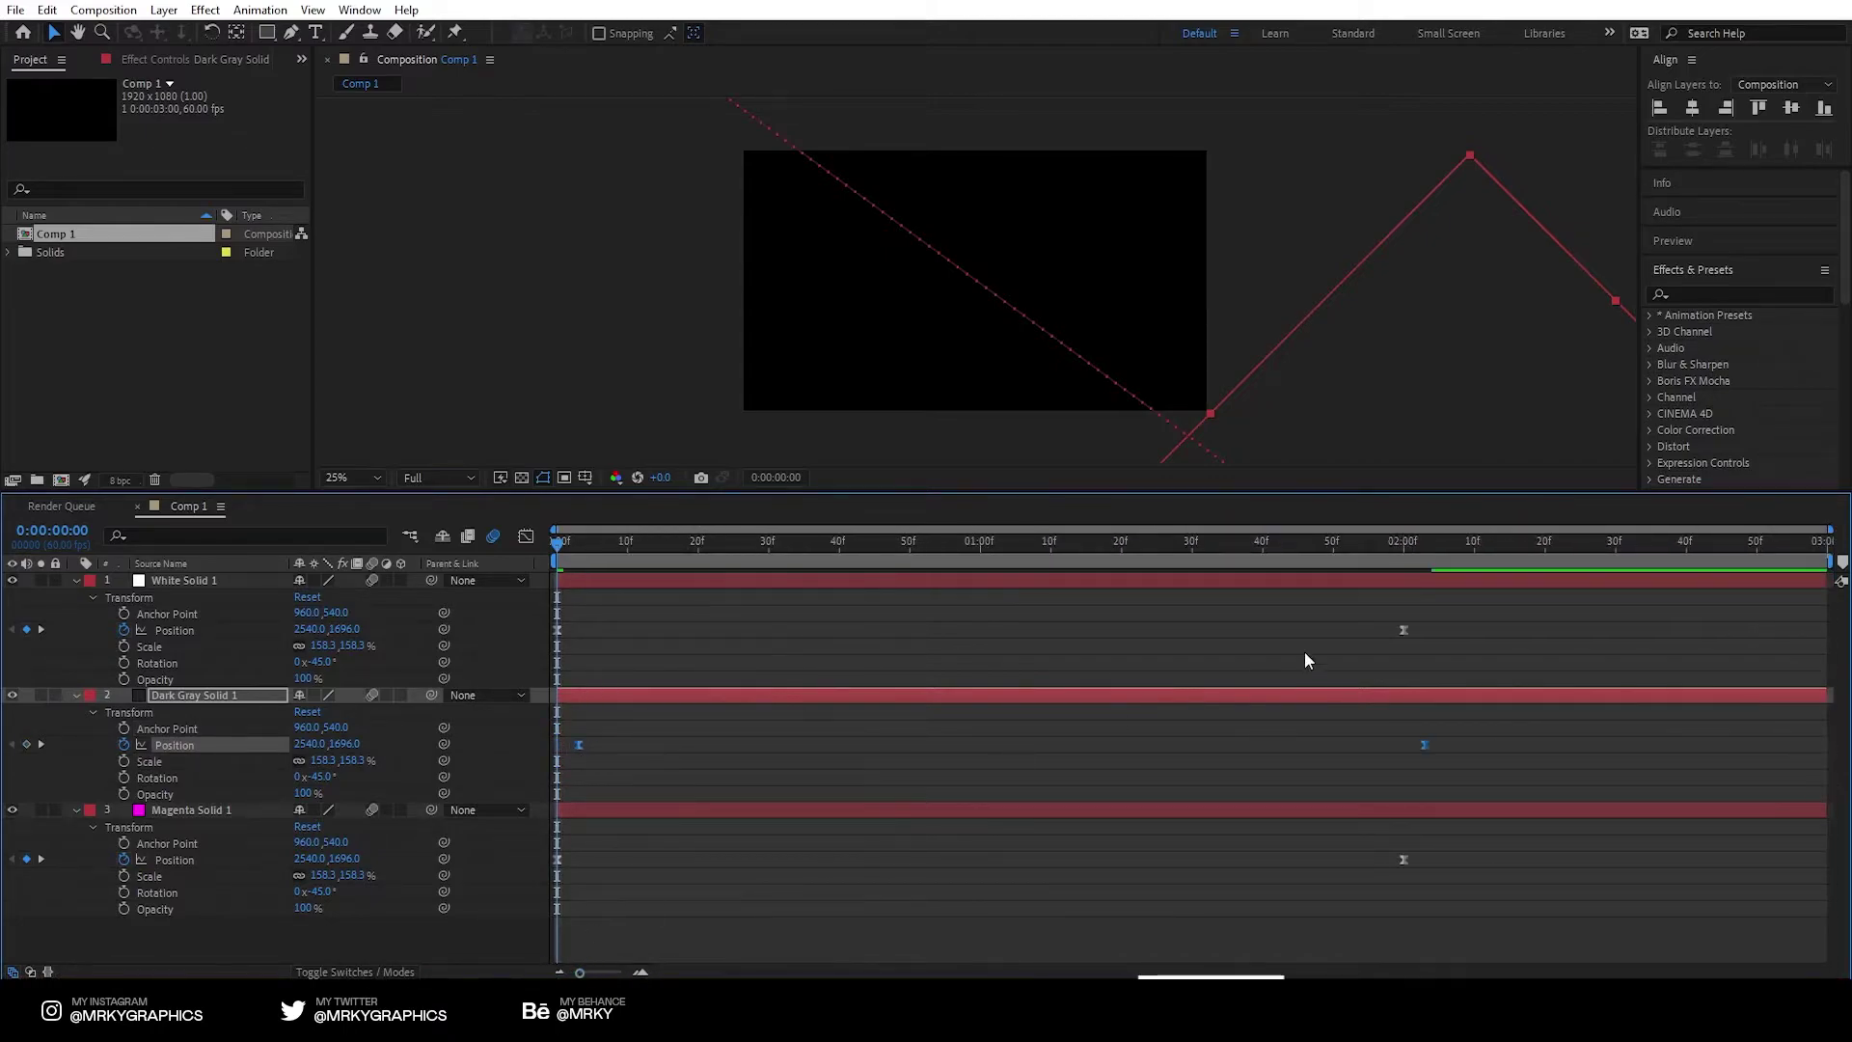
Delay White Solid 1's Position keyframes a few frames later
left_click_drag(1465, 610, 512, 654)
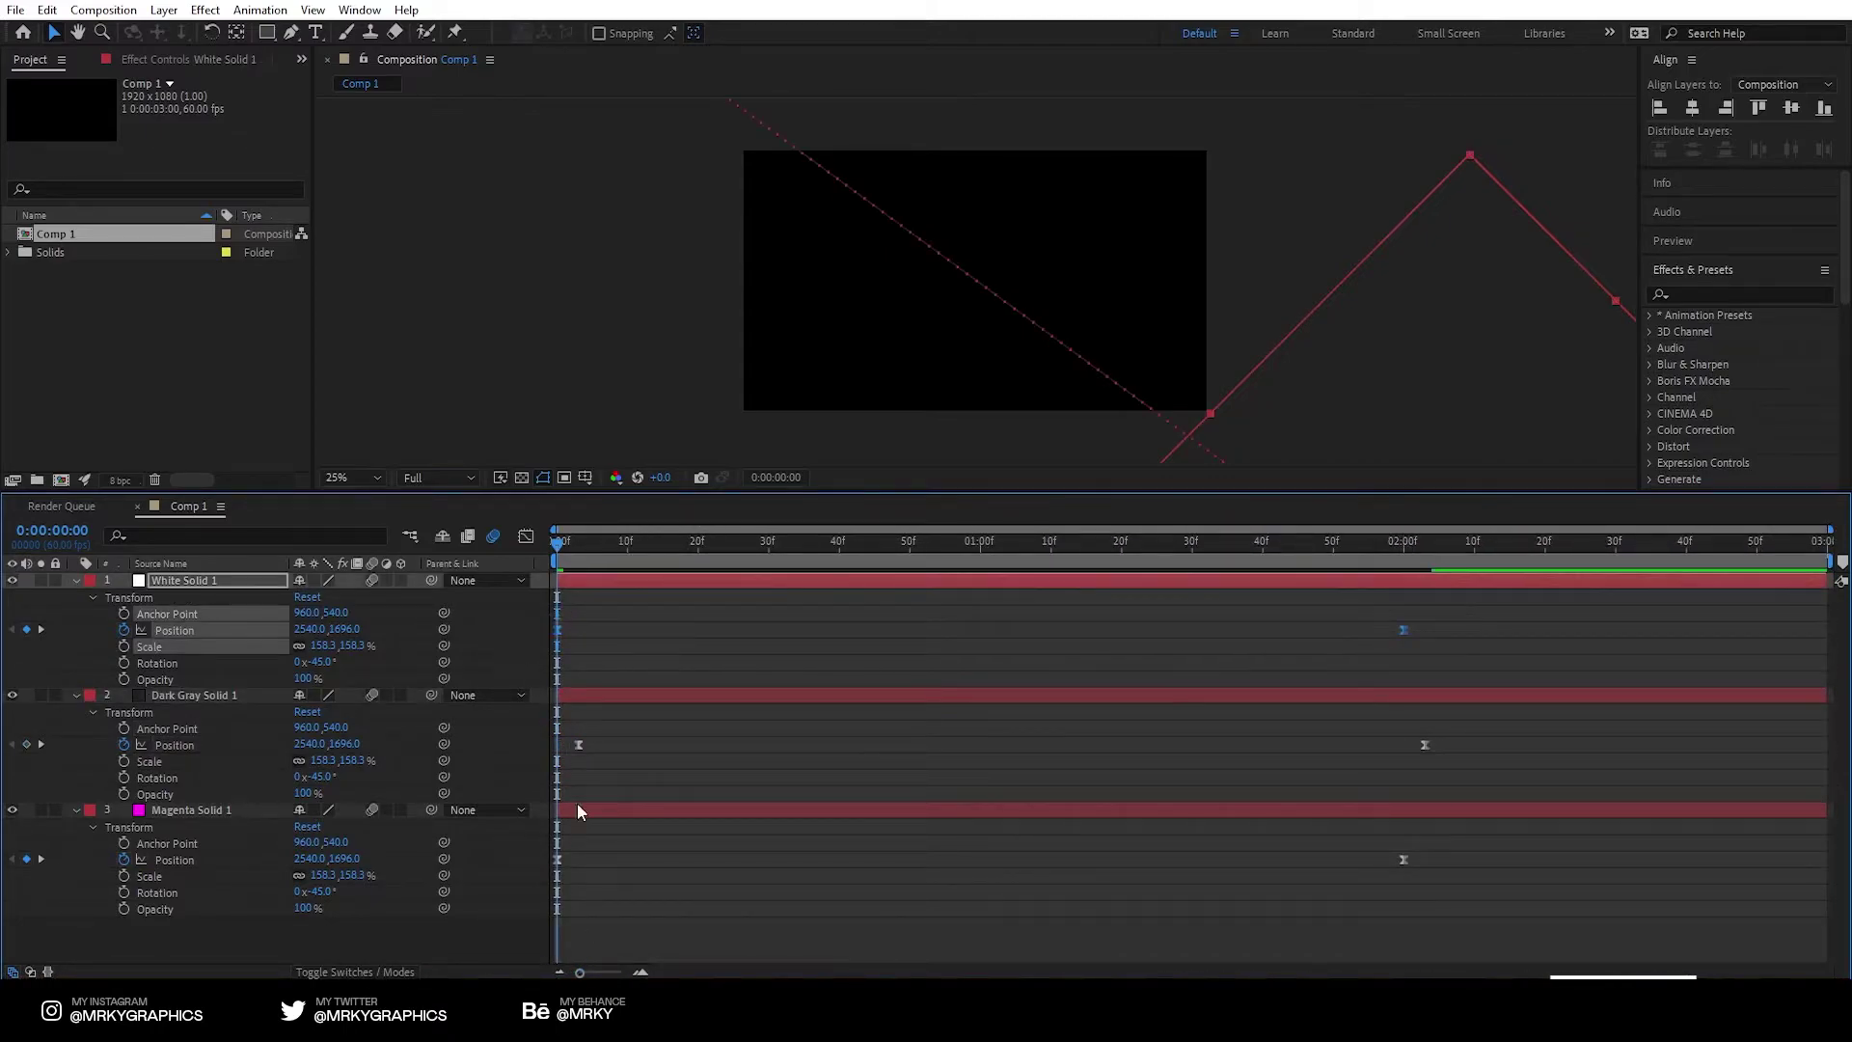
left_click(609, 973)
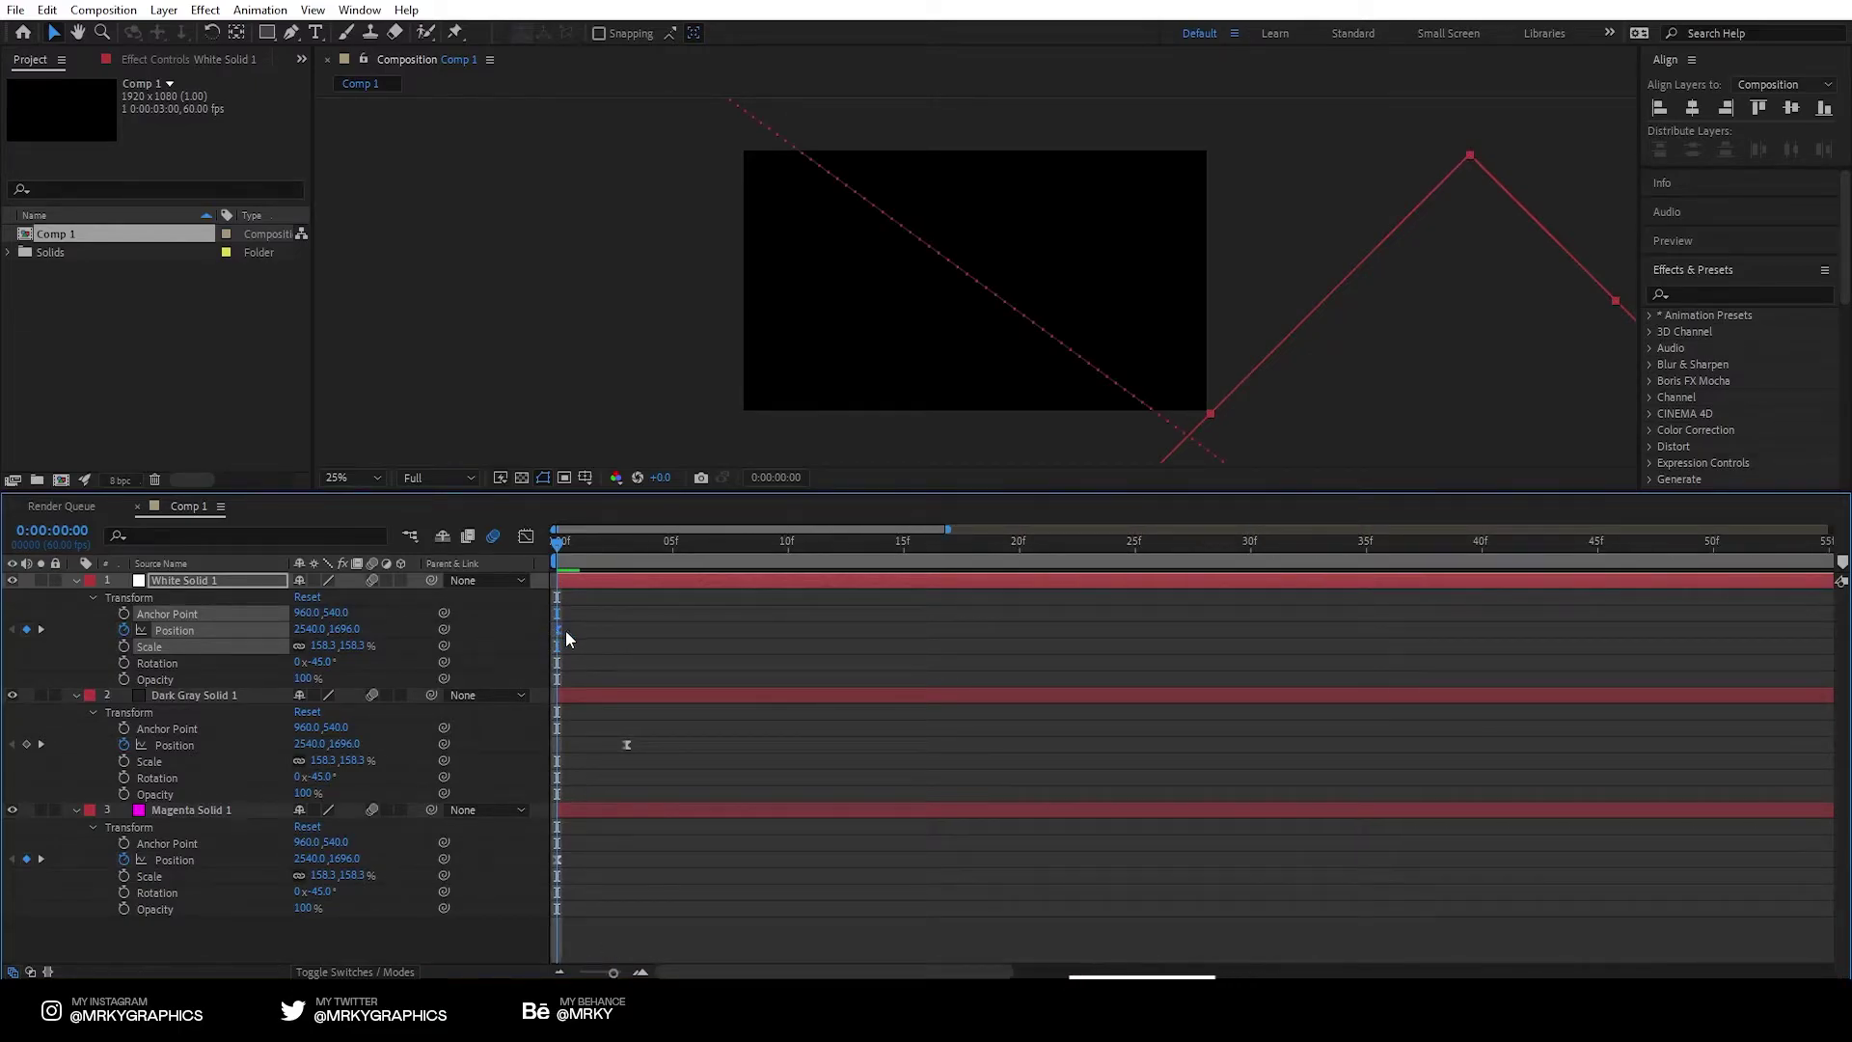
left_click_drag(556, 629, 715, 652)
left_click(579, 829)
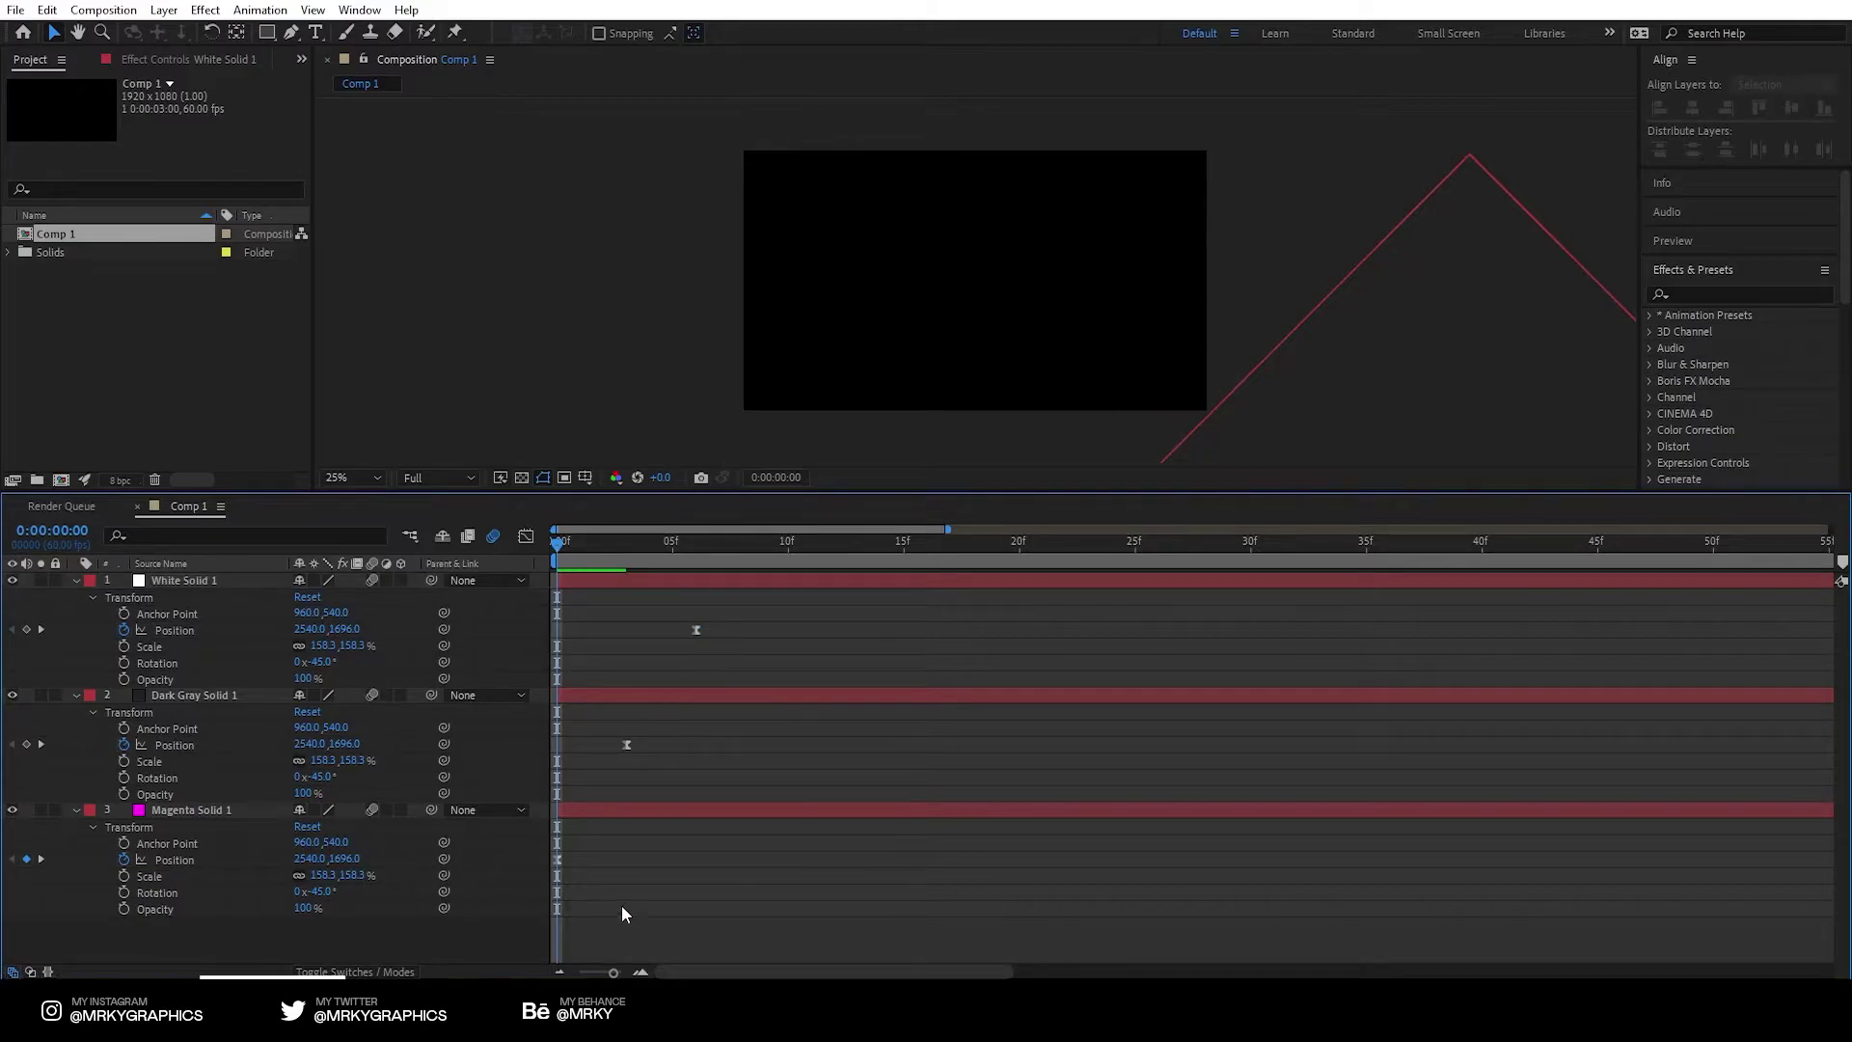
Scrub through and preview the staggered solid wipes
left_click_drag(635, 548, 1833, 529)
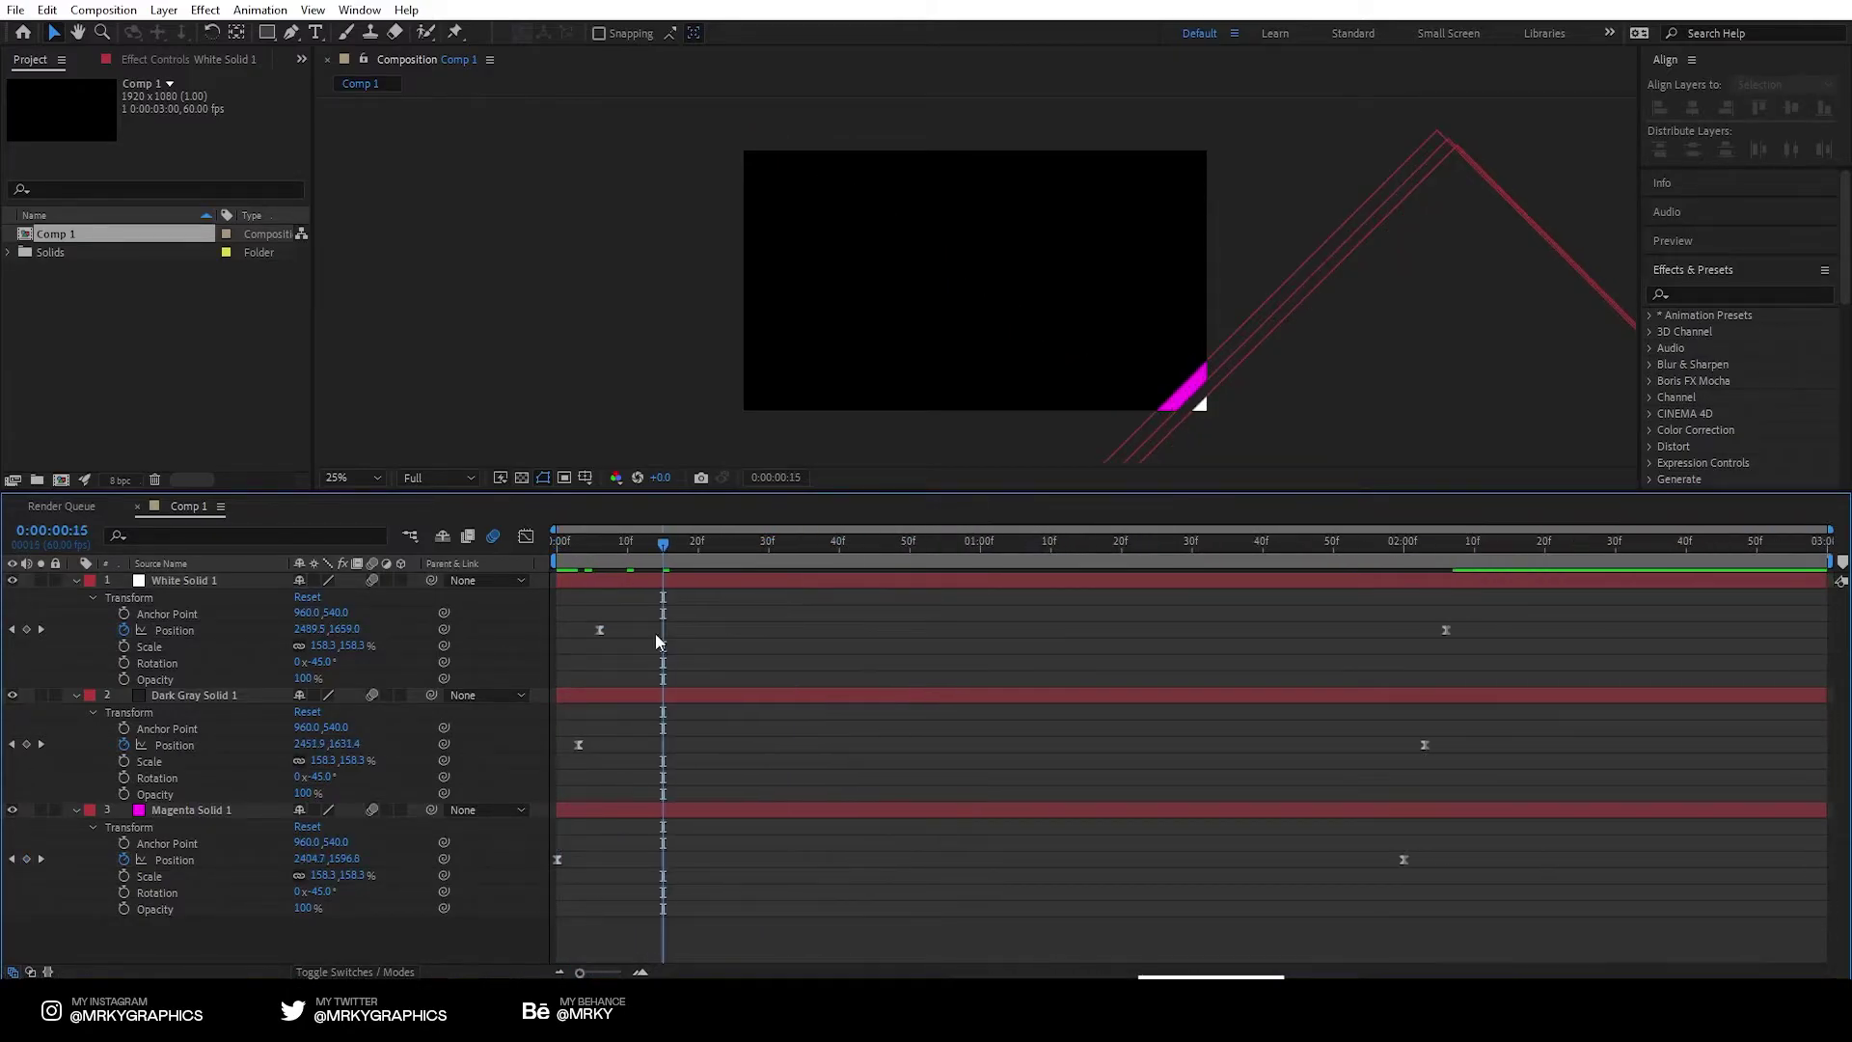
left_click(633, 546)
key("Home")
key("space")
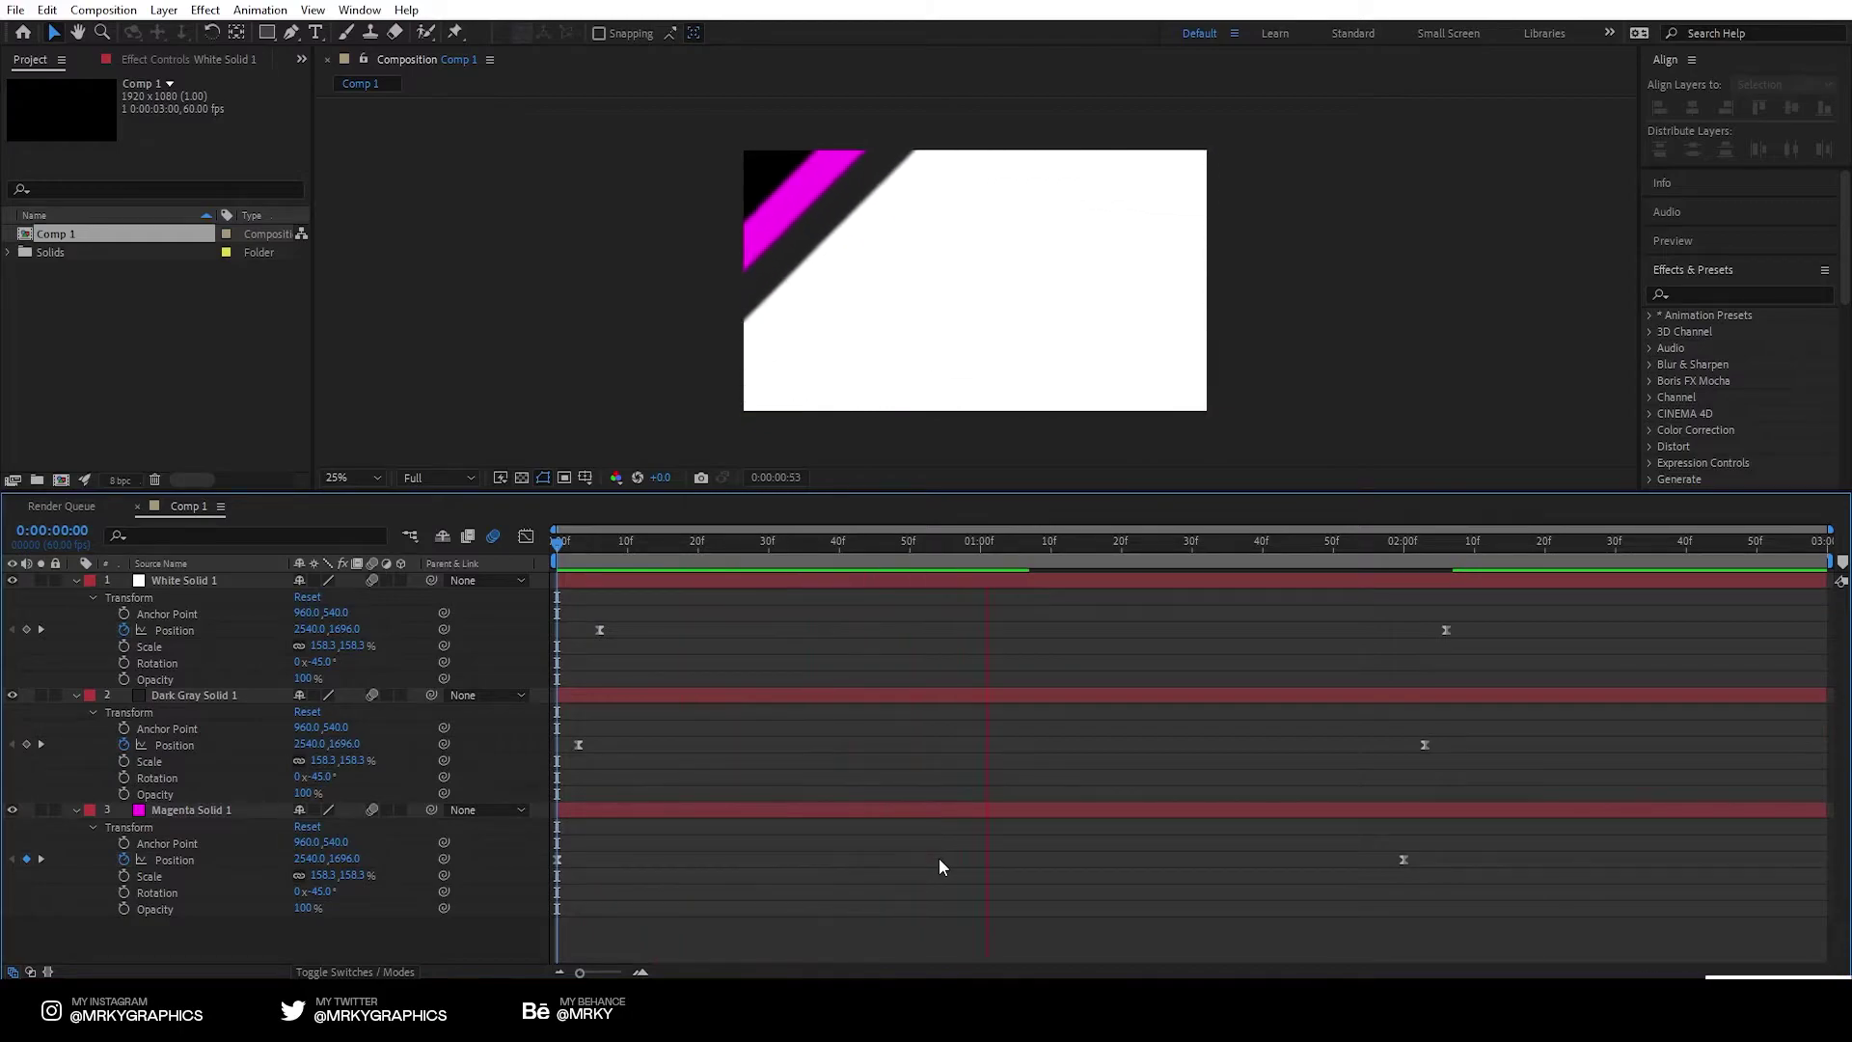
key("space")
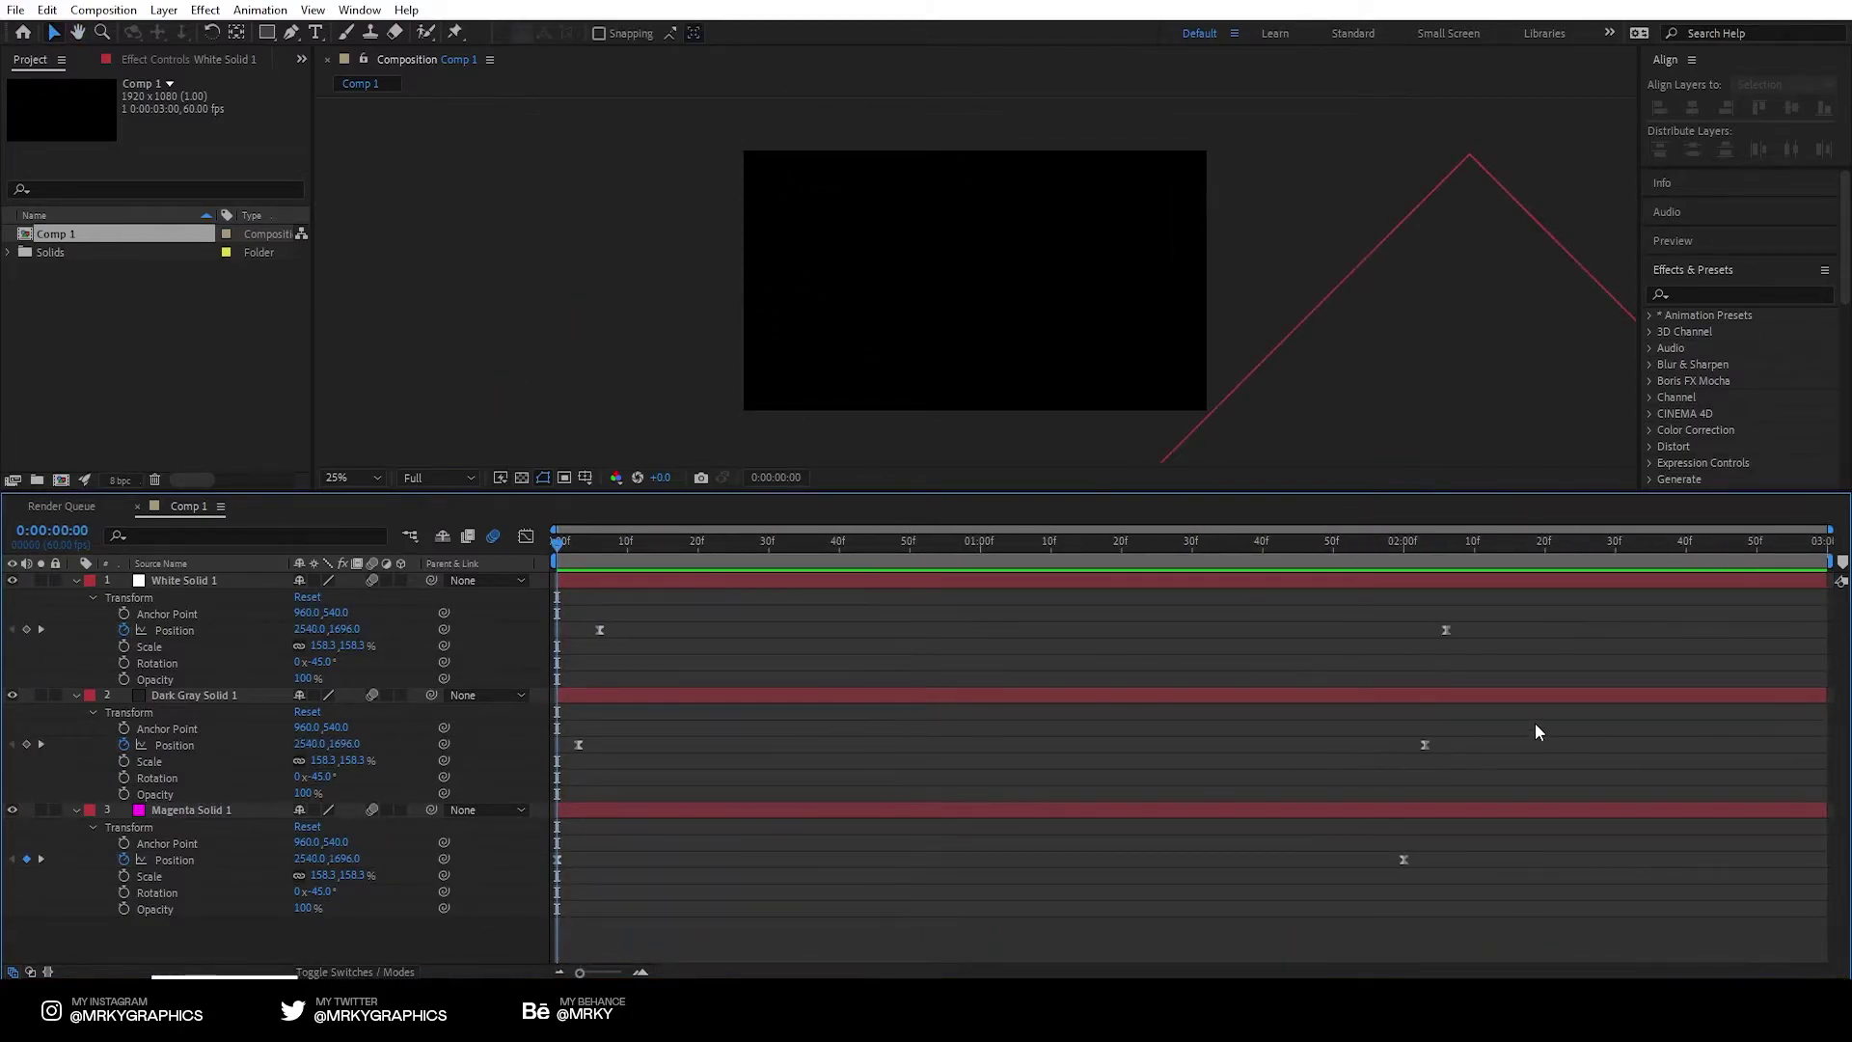
Push White Solid 1's keyframes two more frames, to 10 frames after the magenta
left_click_drag(1537, 732, 700, 744)
scroll(646, 742, "up", 5)
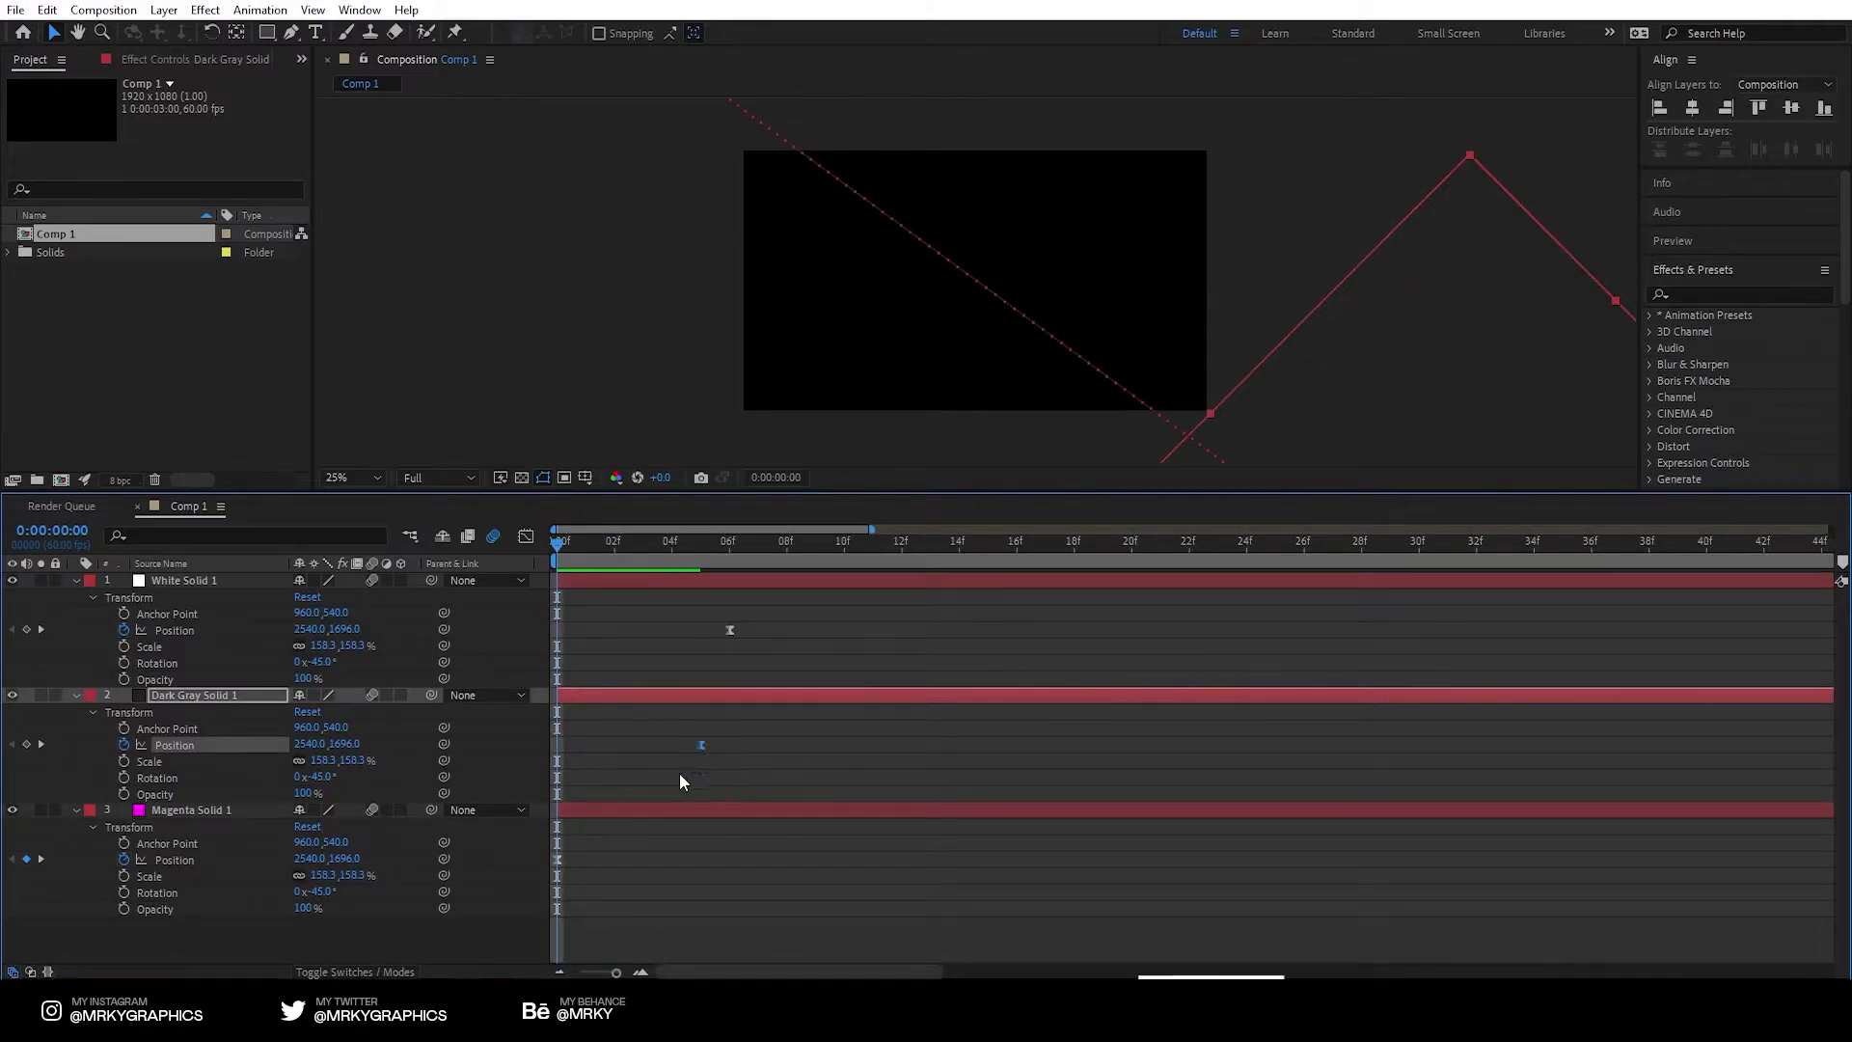
left_click_drag(603, 974, 589, 975)
left_click_drag(584, 619, 1700, 646)
left_click(615, 973)
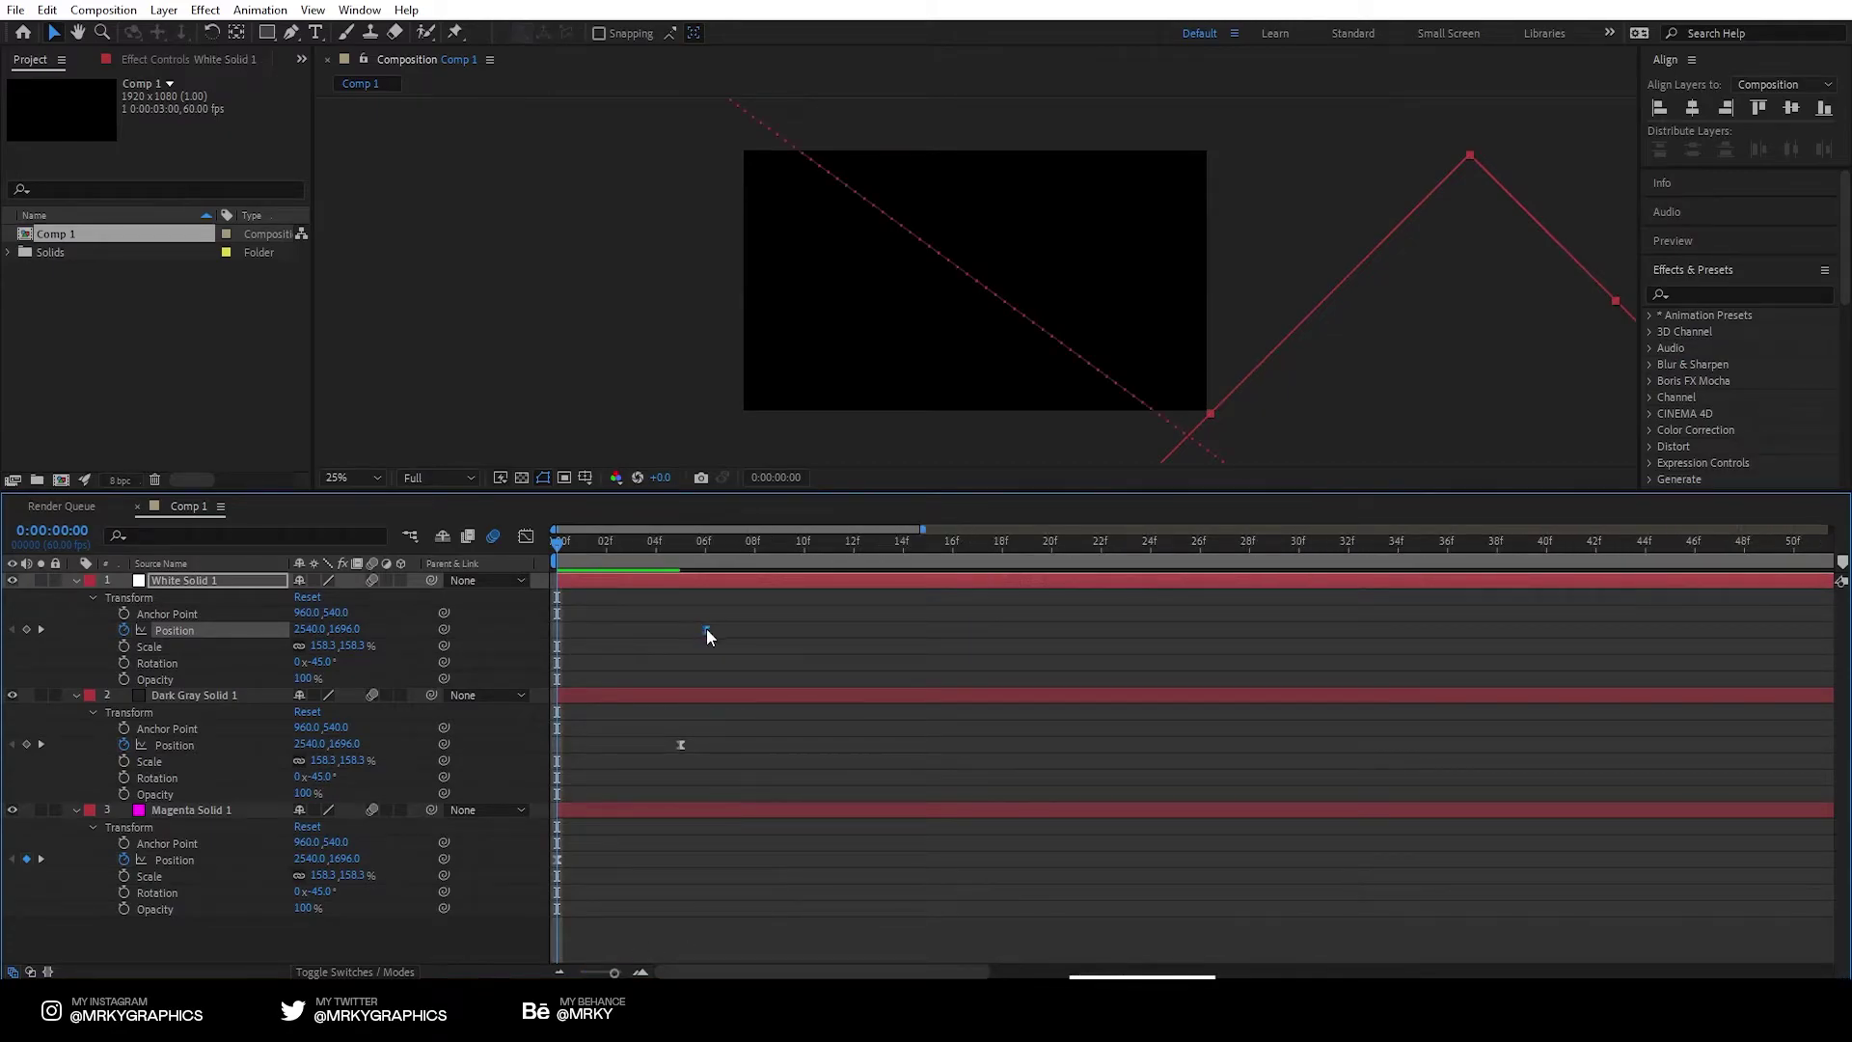
mouse_move(712, 640)
left_click_drag(744, 633, 804, 627)
left_click(586, 943)
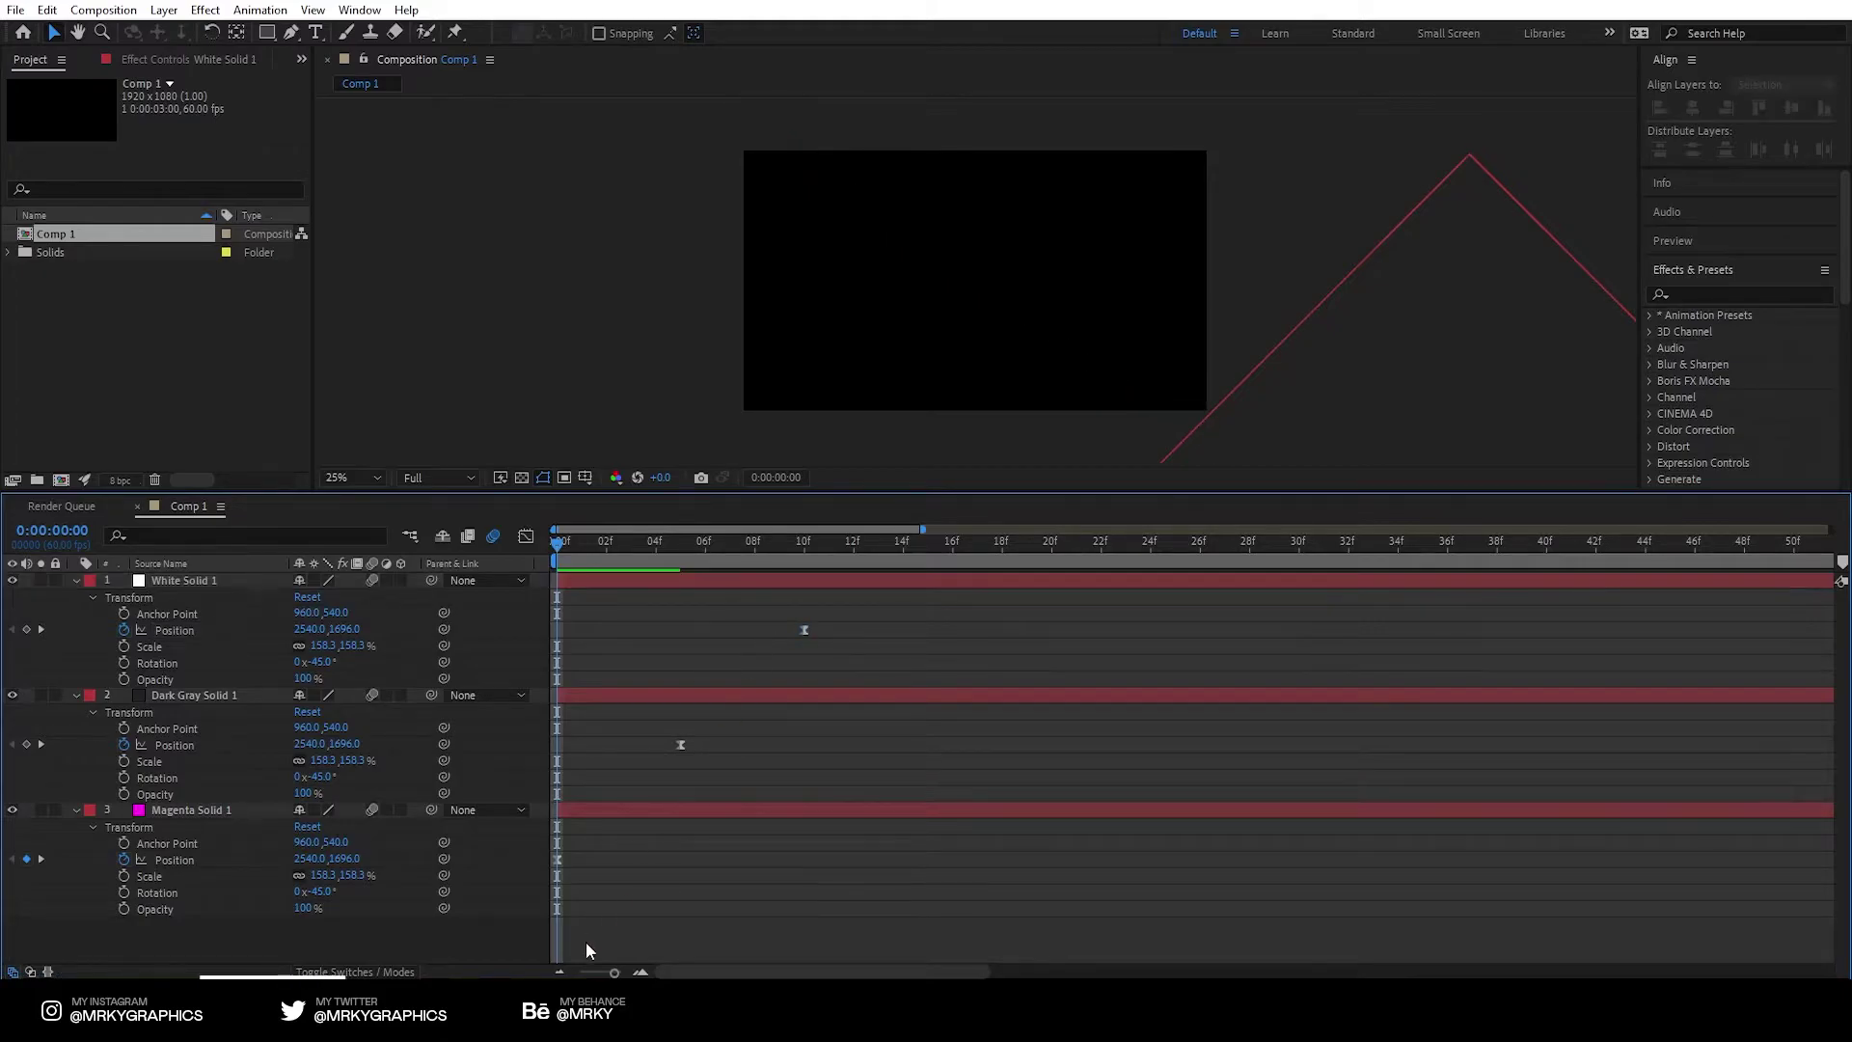
left_click_drag(598, 972, 589, 975)
Preview the wipe again and select the magenta Position keyframes
key("space")
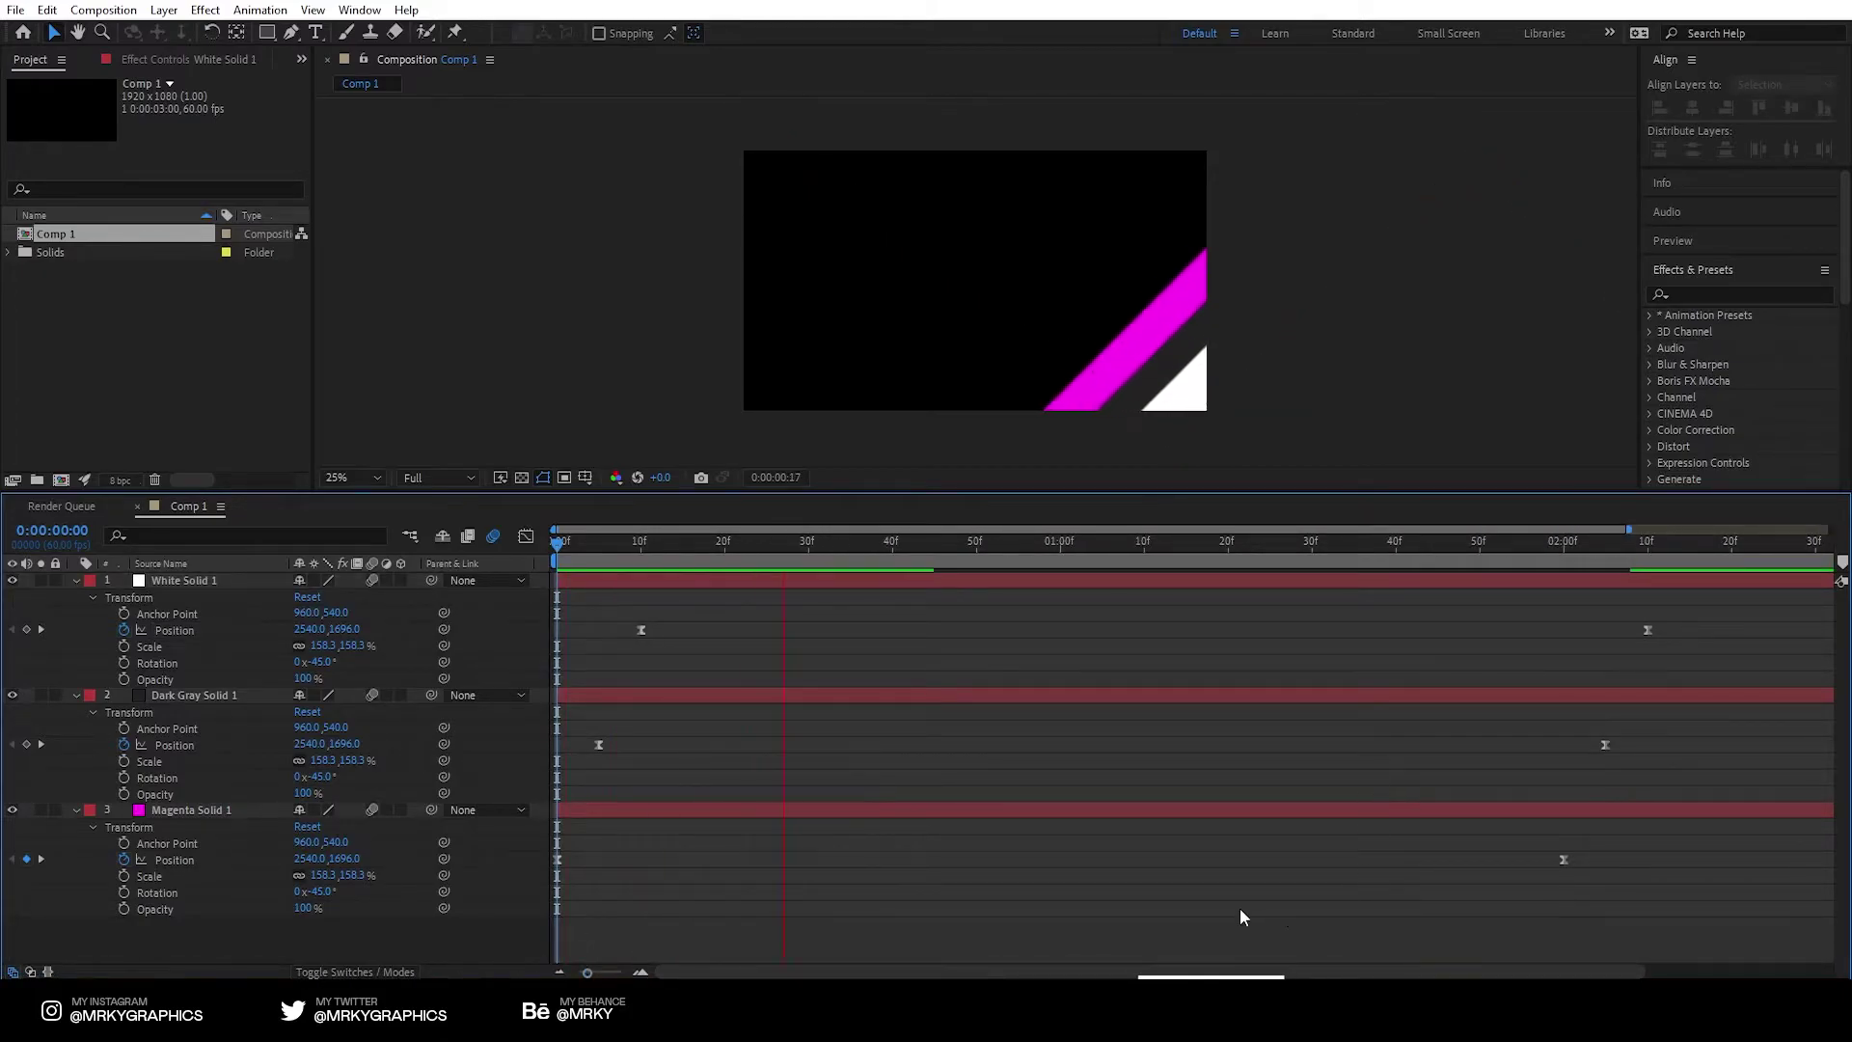
key("space")
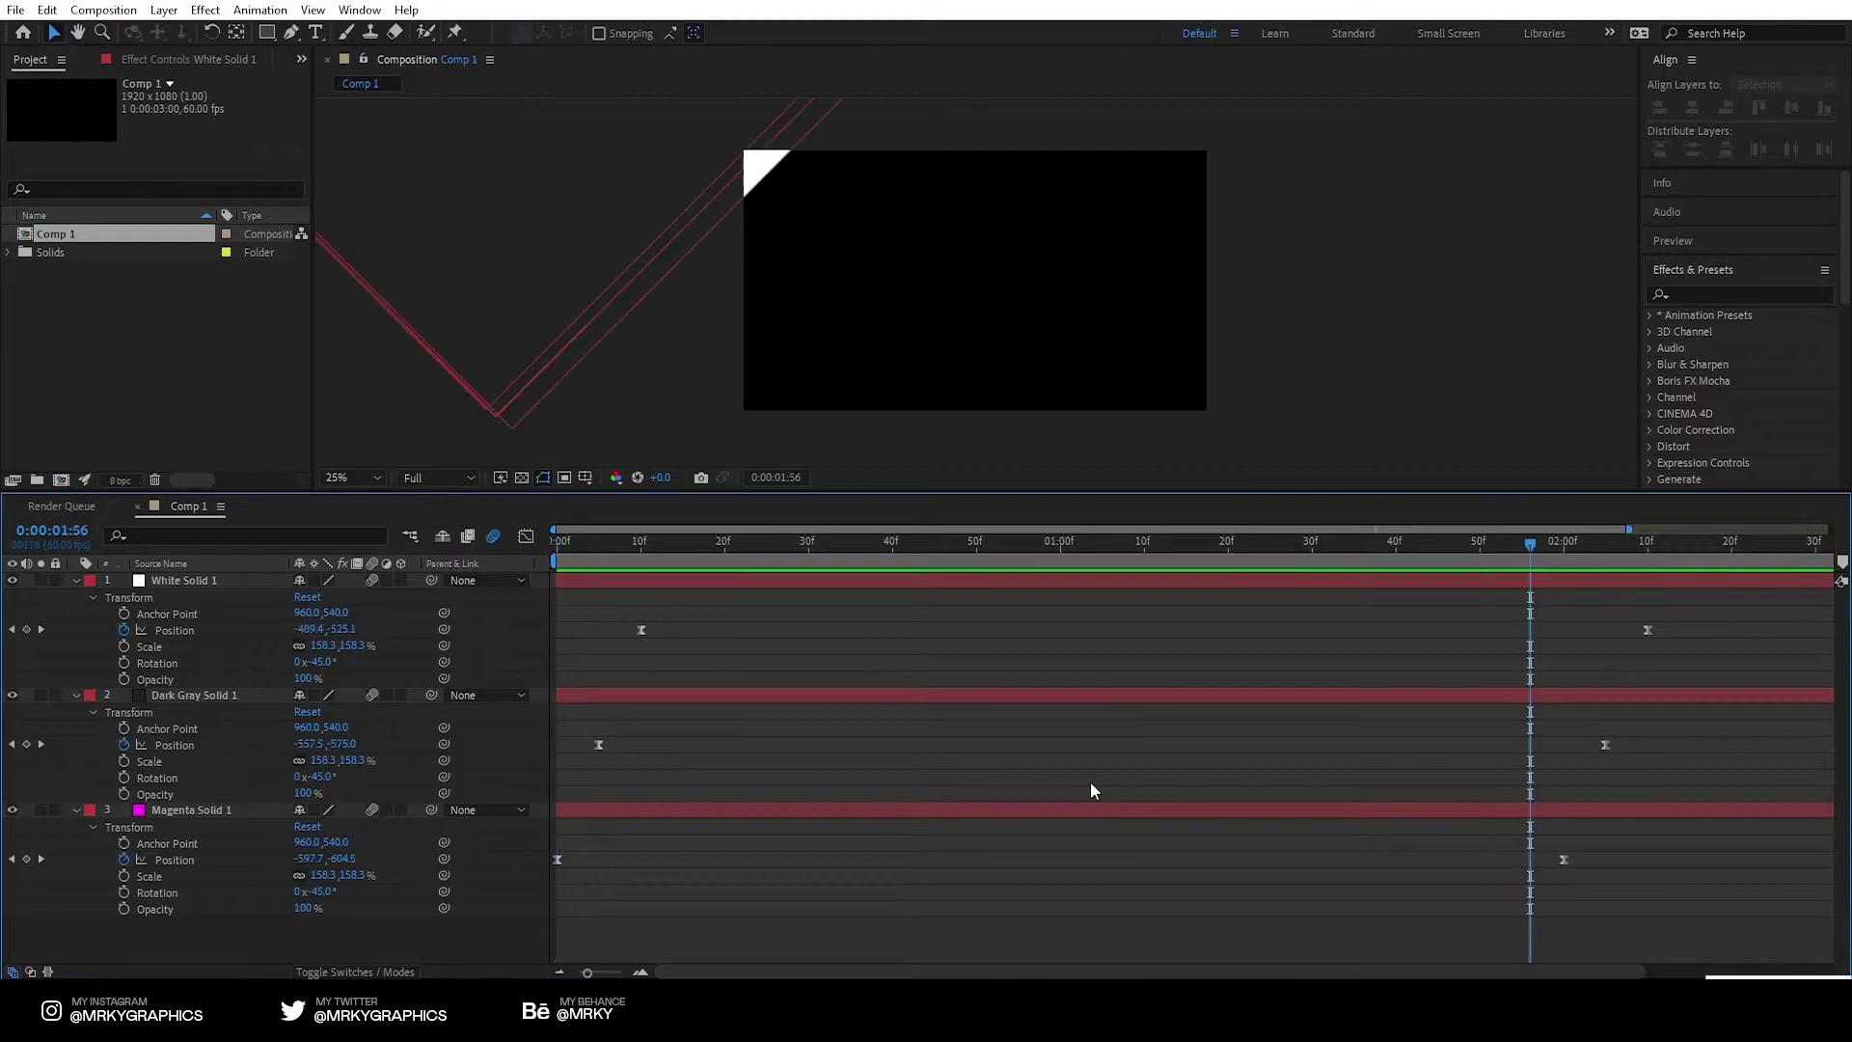
key("Home")
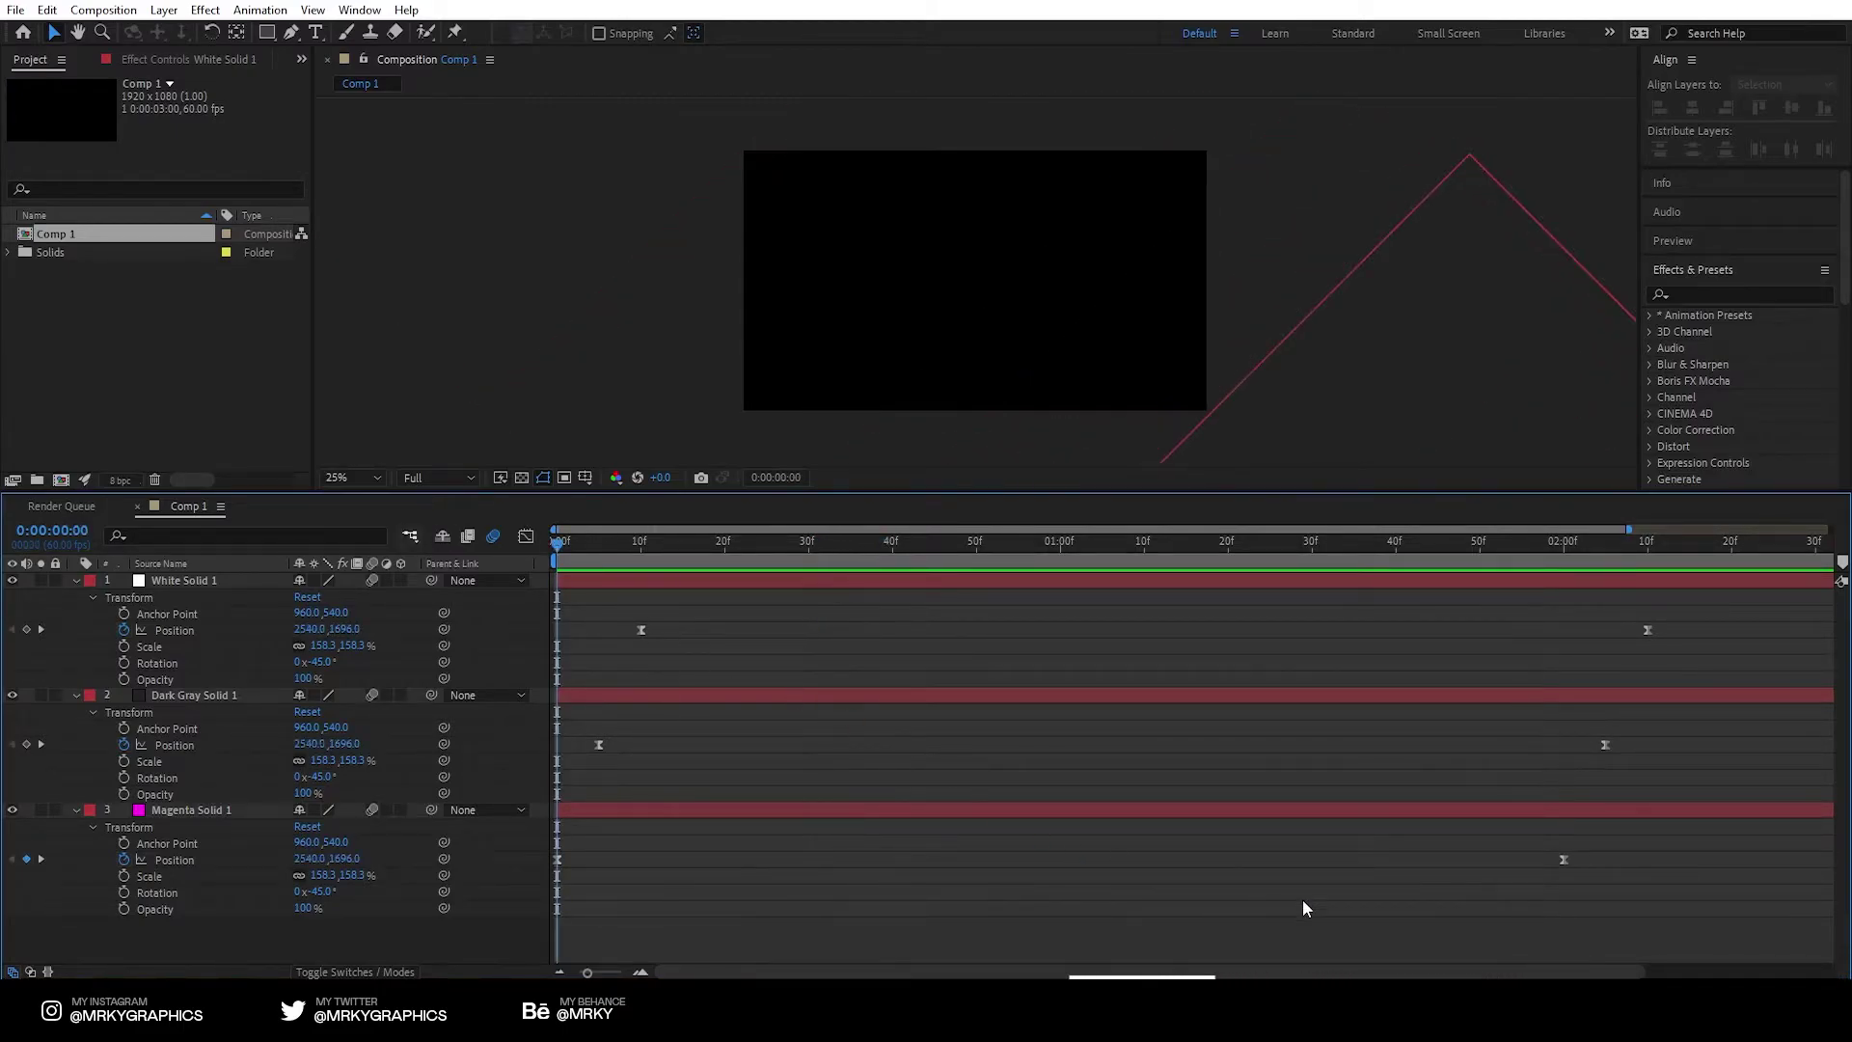
left_click_drag(1624, 846, 513, 870)
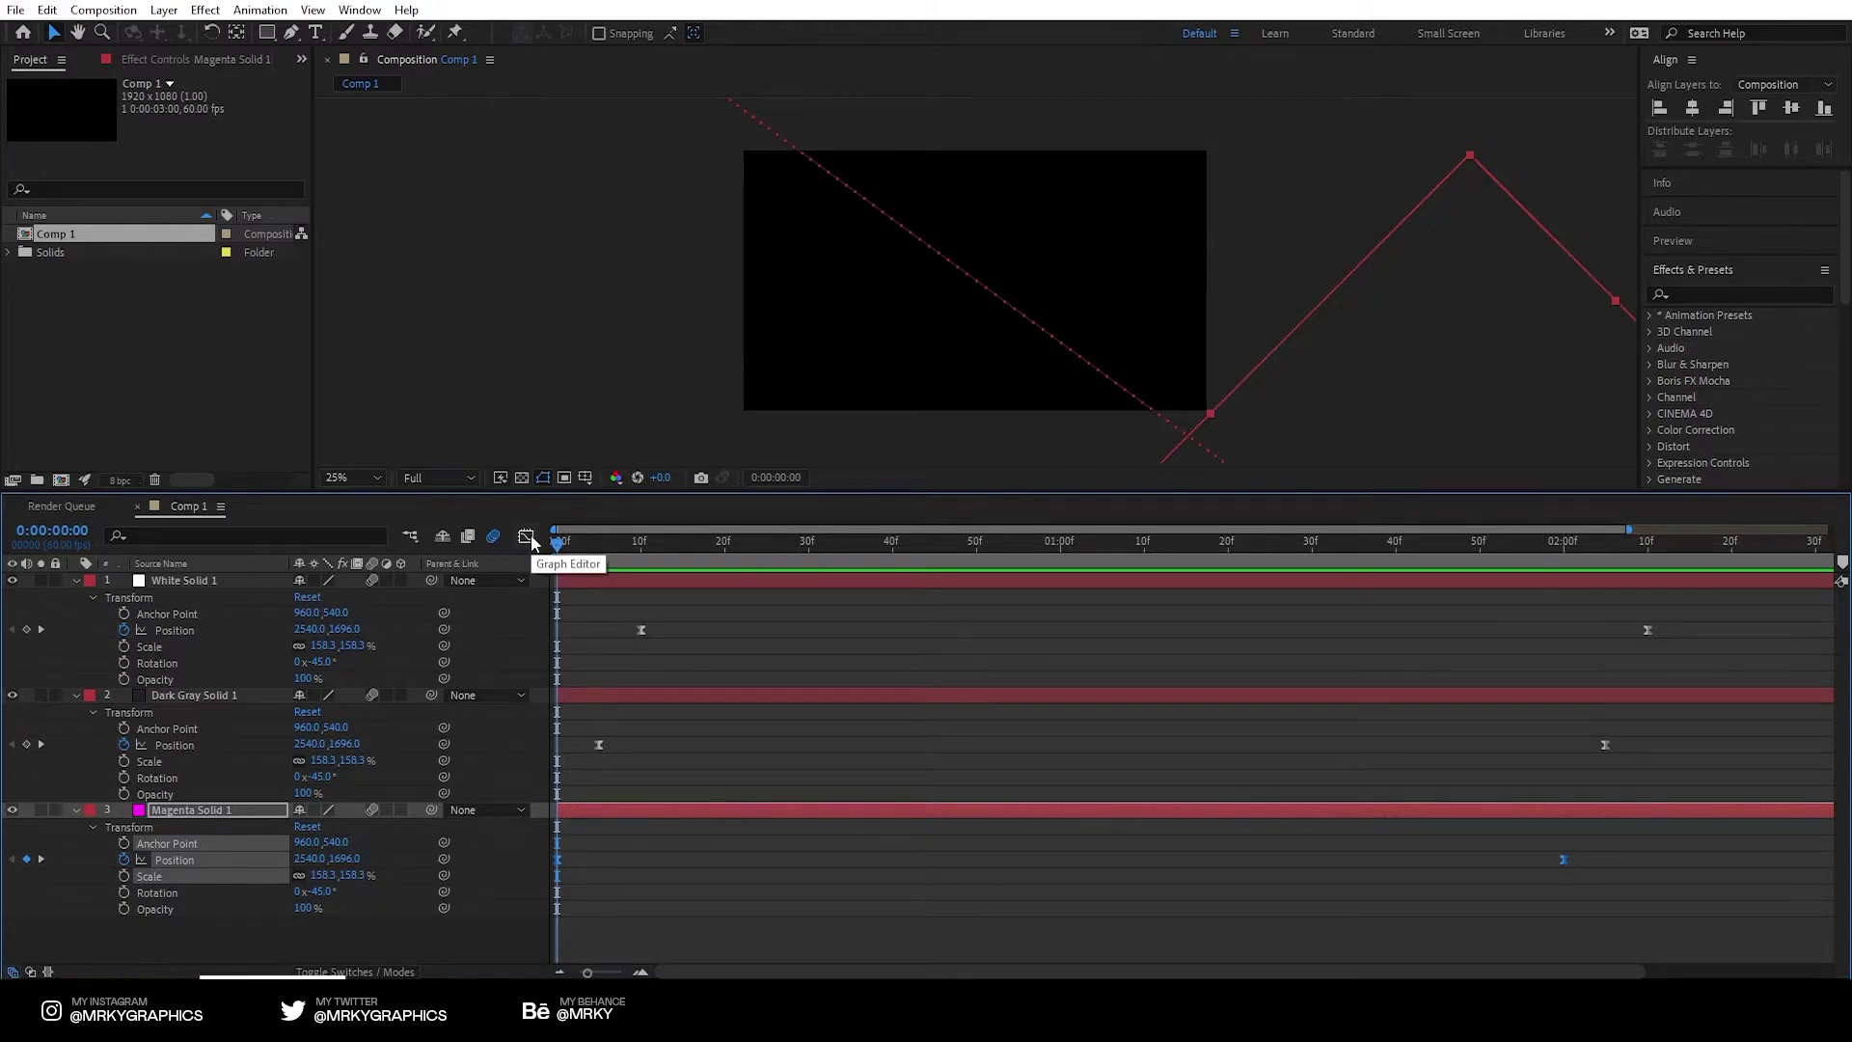
On the Position speed graph, ease Magenta Solid 1's move so it starts slowly
left_click(530, 538)
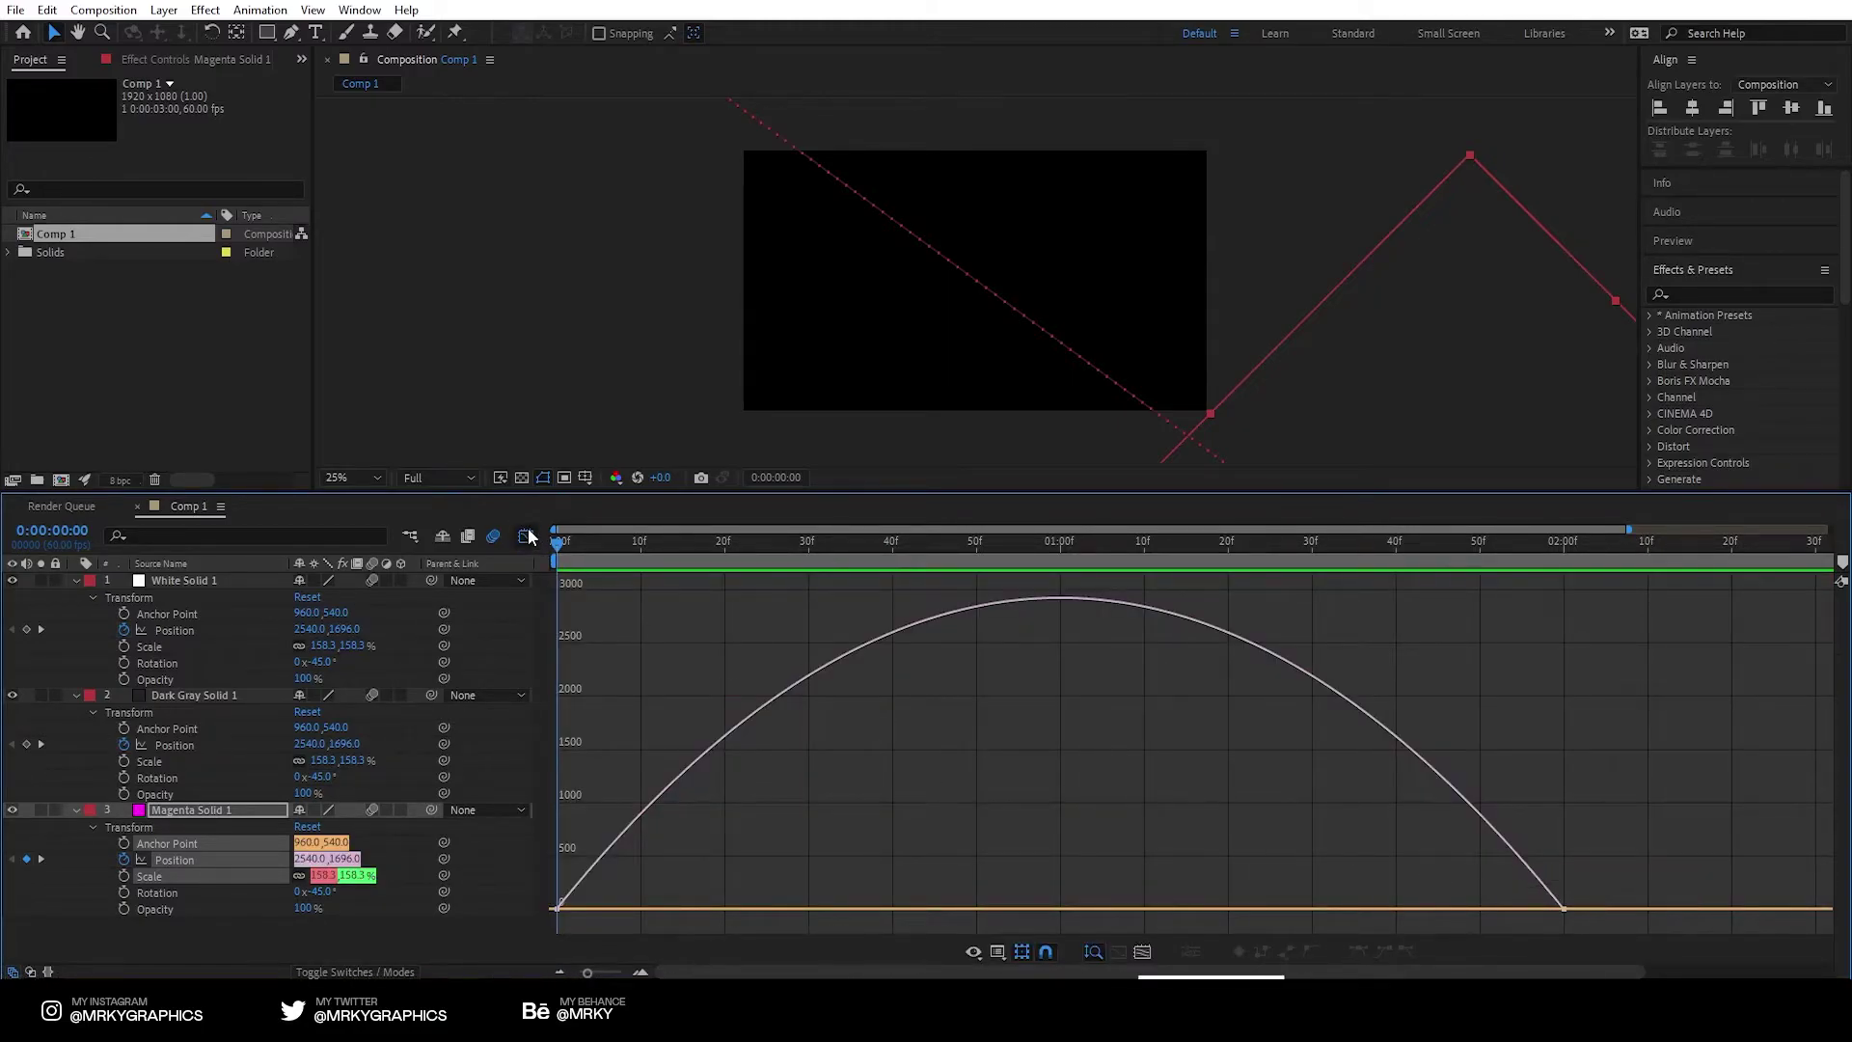
left_click(998, 952)
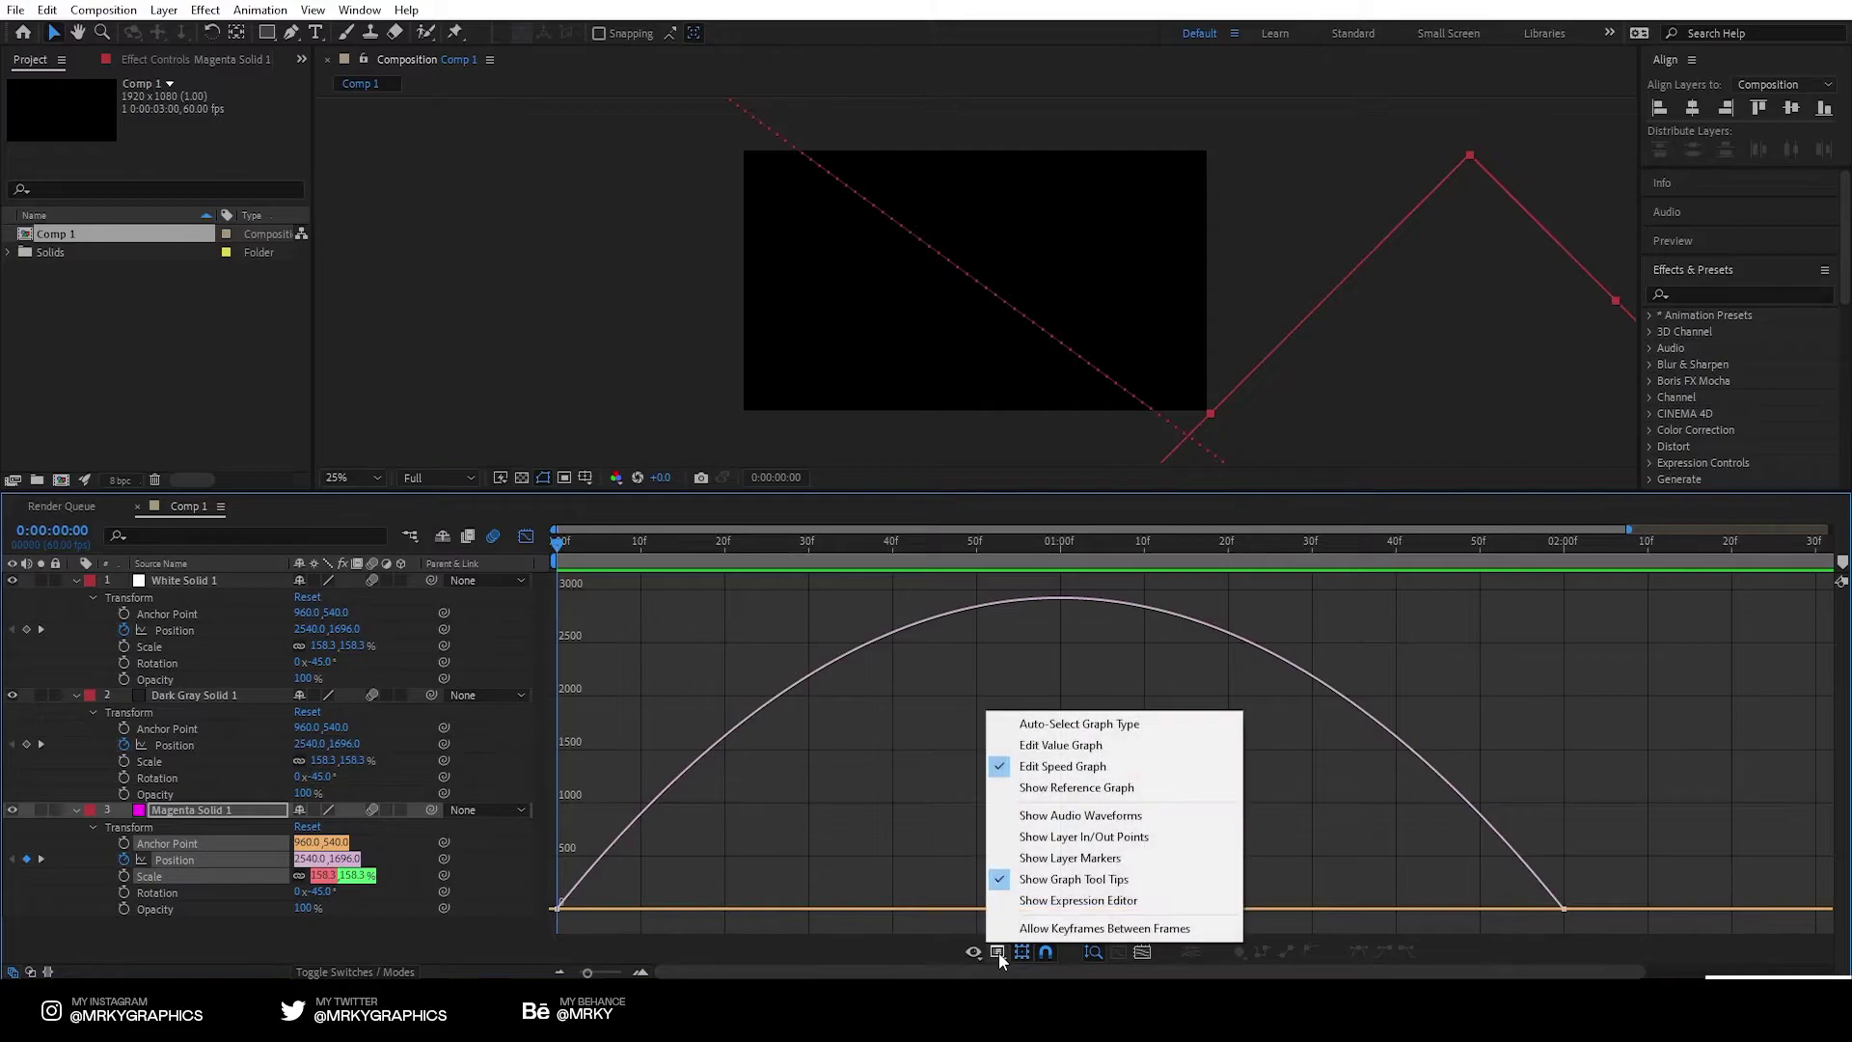
left_click(1049, 767)
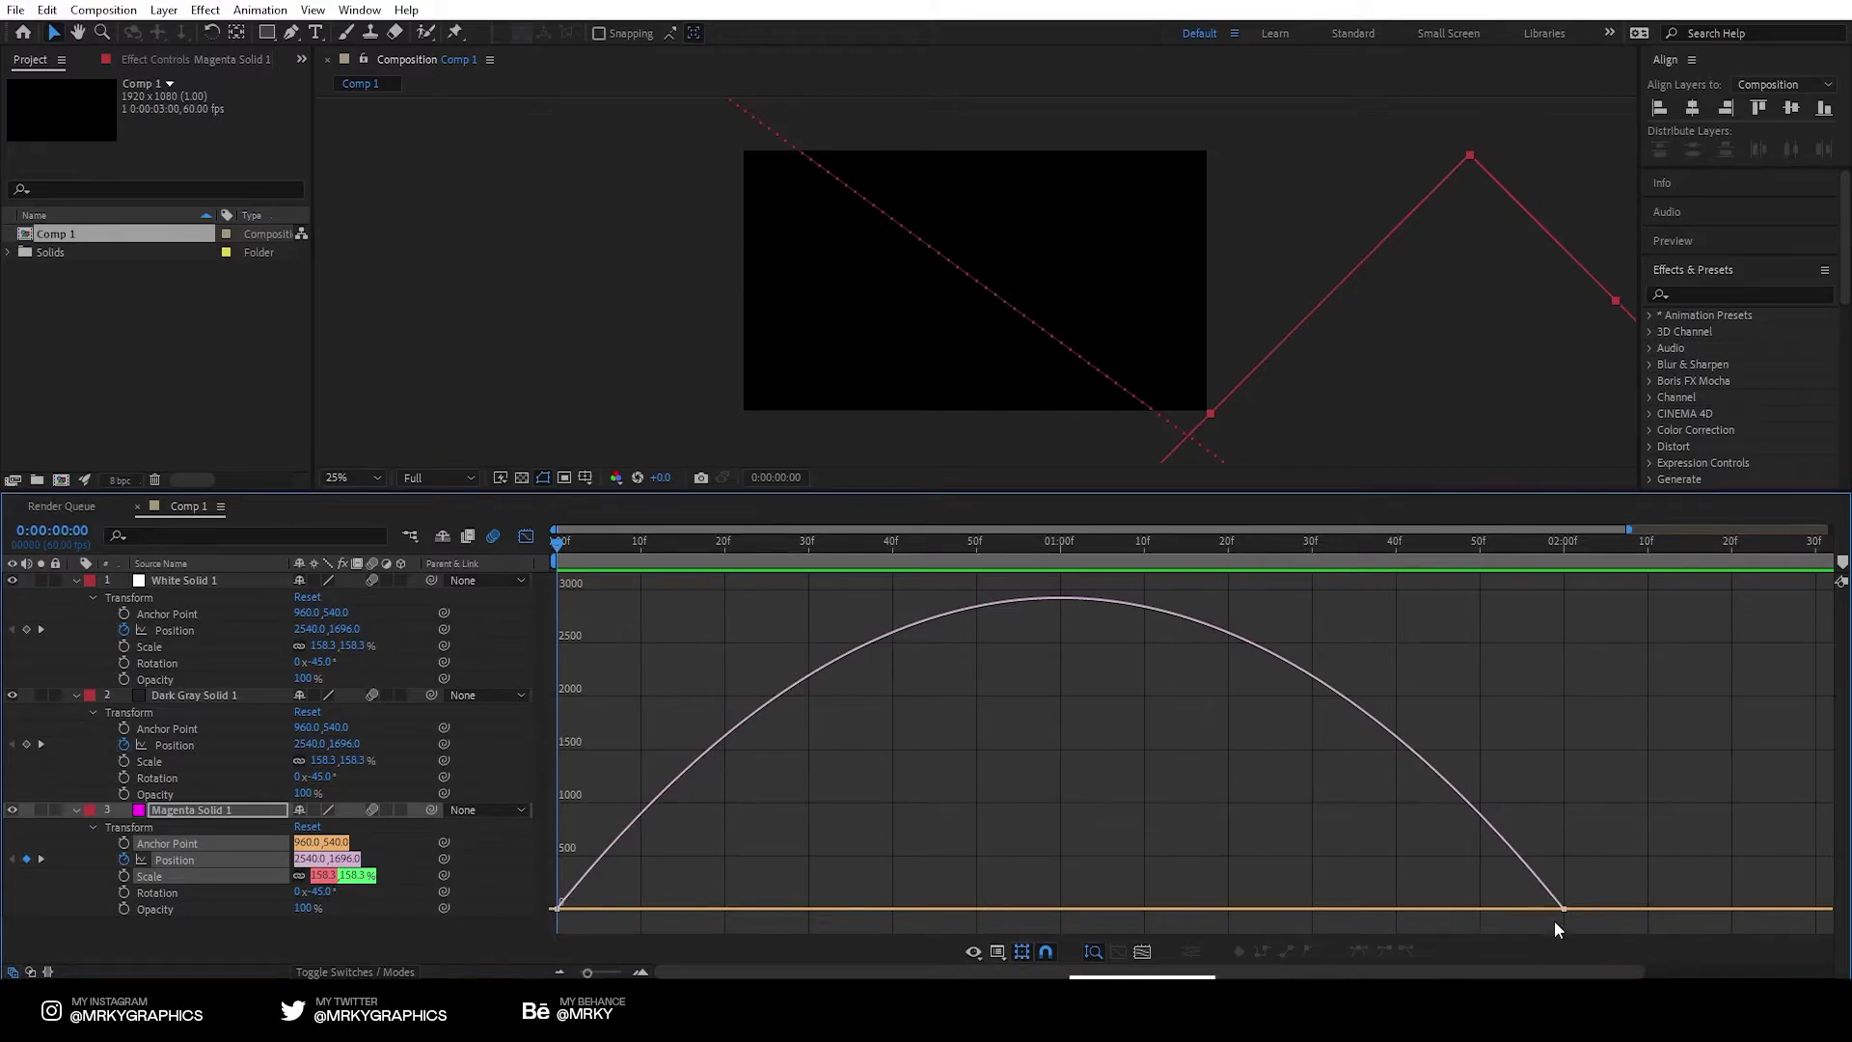
left_click(559, 909)
left_click_drag(726, 913, 1317, 903)
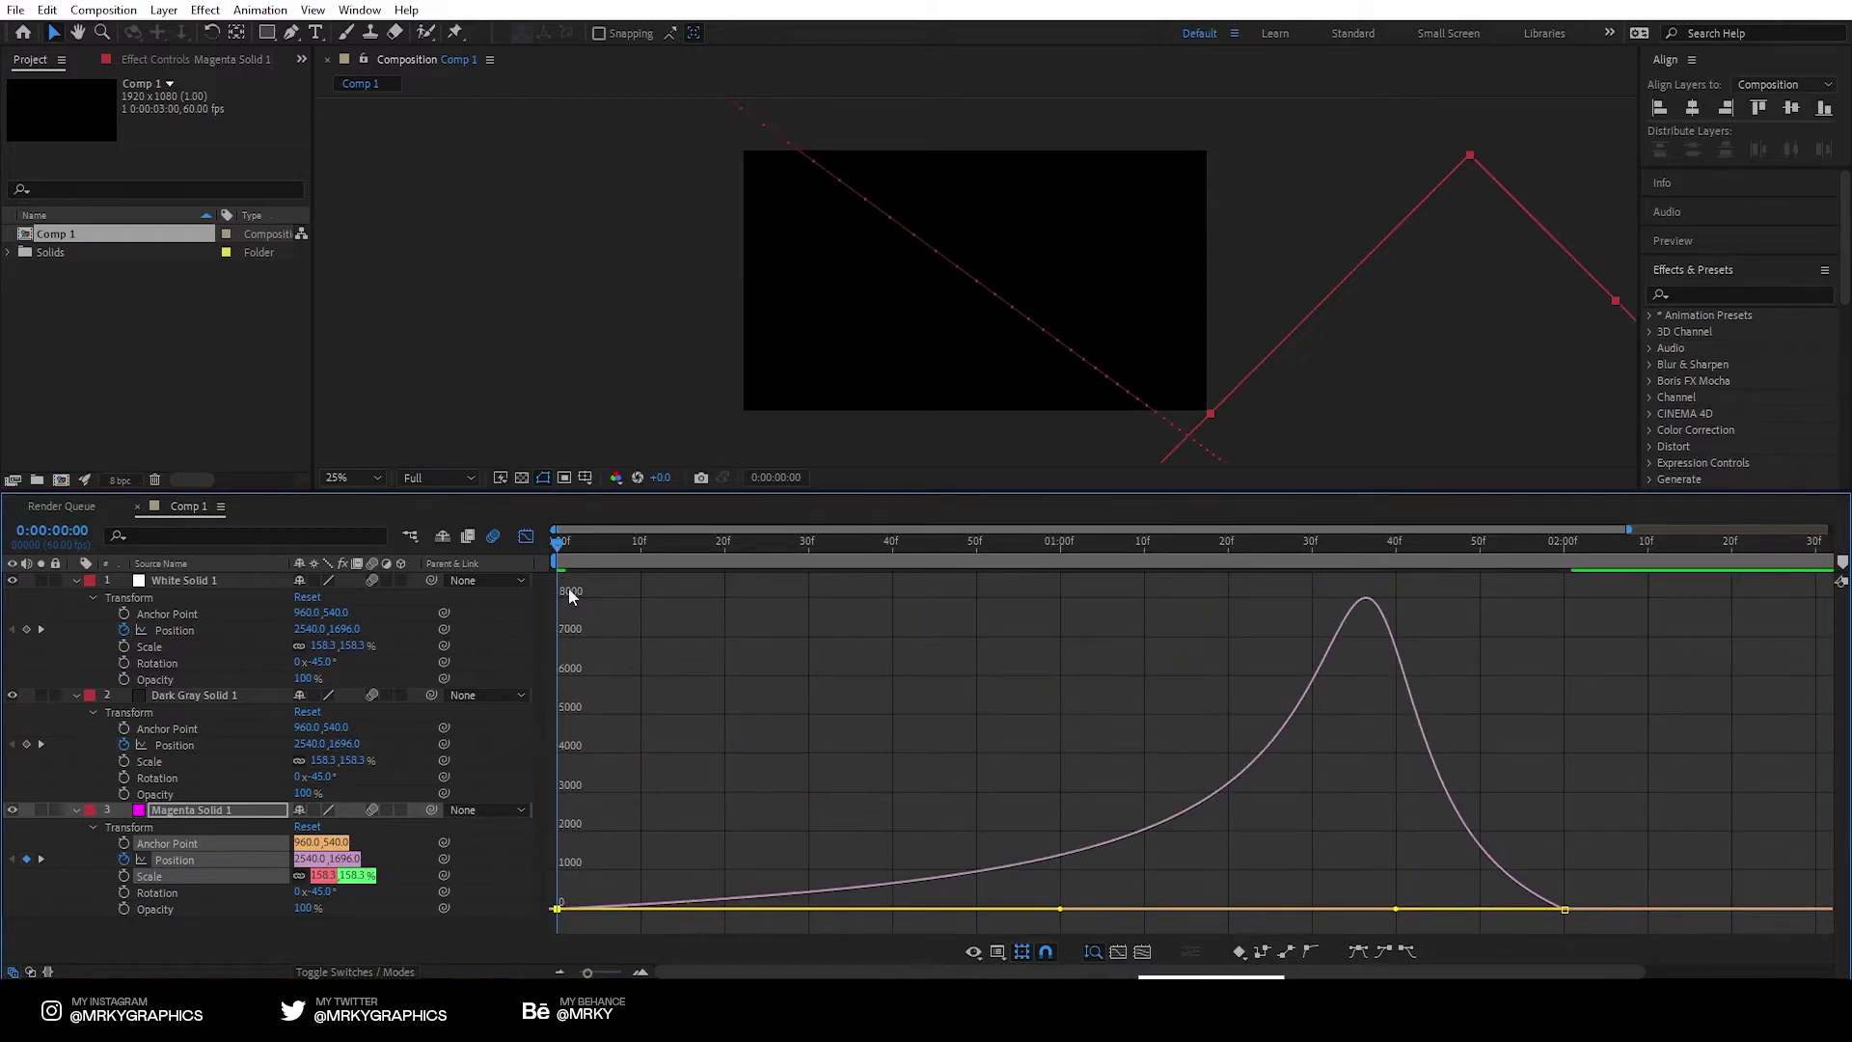
left_click(526, 535)
Stretch the first-keyframe ease influence on Dark Gray Solid 1's Position speed curve
left_click_drag(1694, 731, 569, 760)
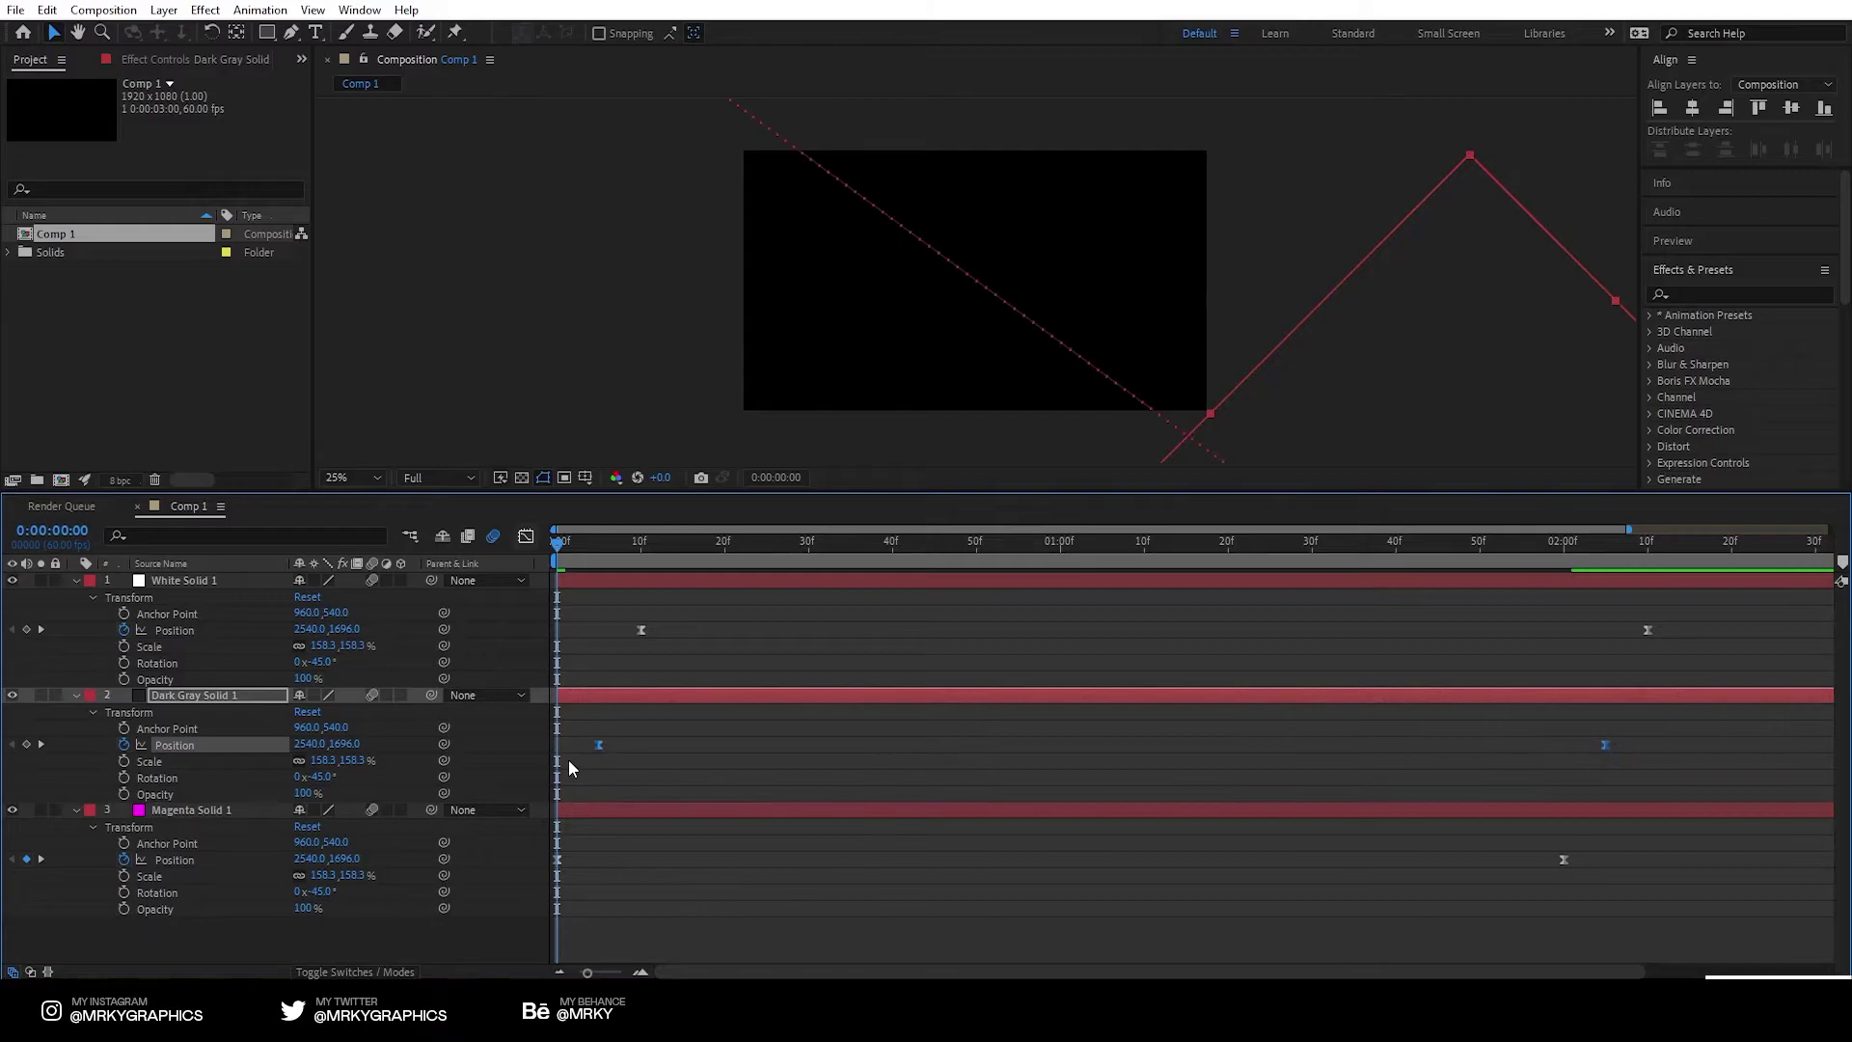
left_click(526, 536)
left_click(599, 909)
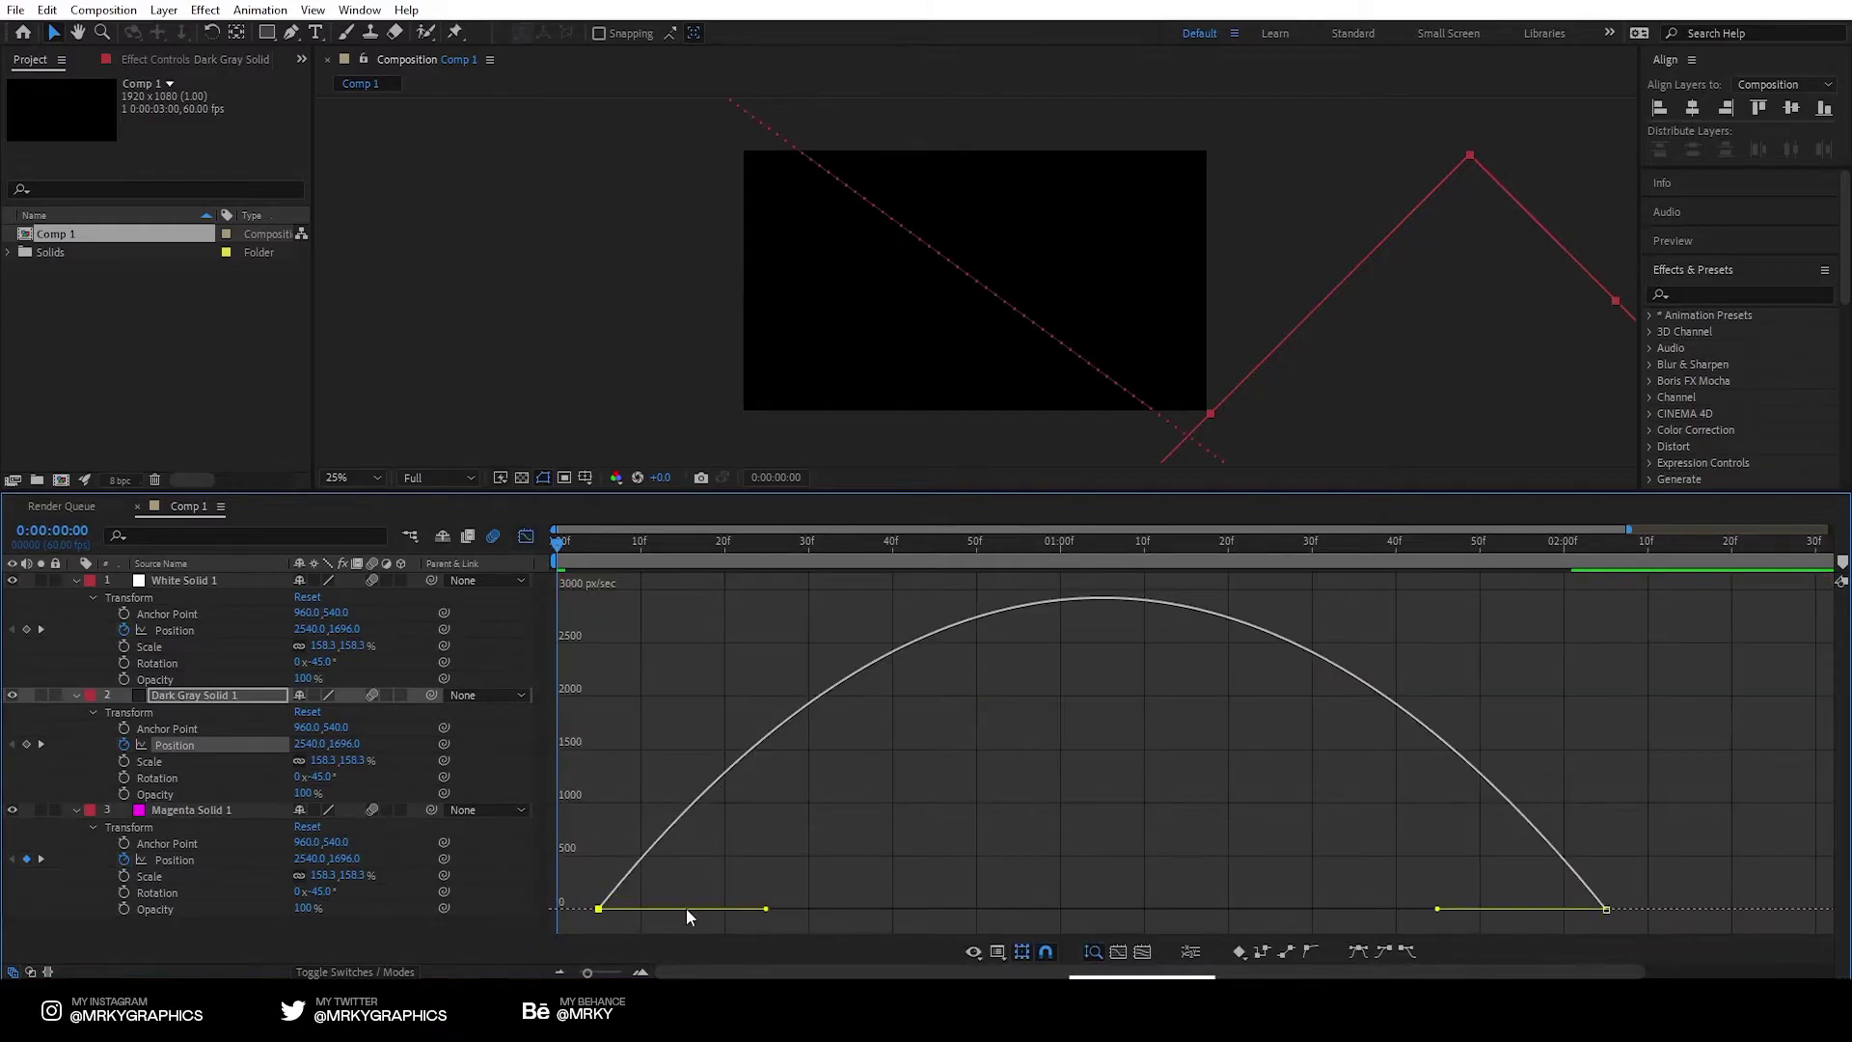
left_click_drag(769, 910, 1245, 911)
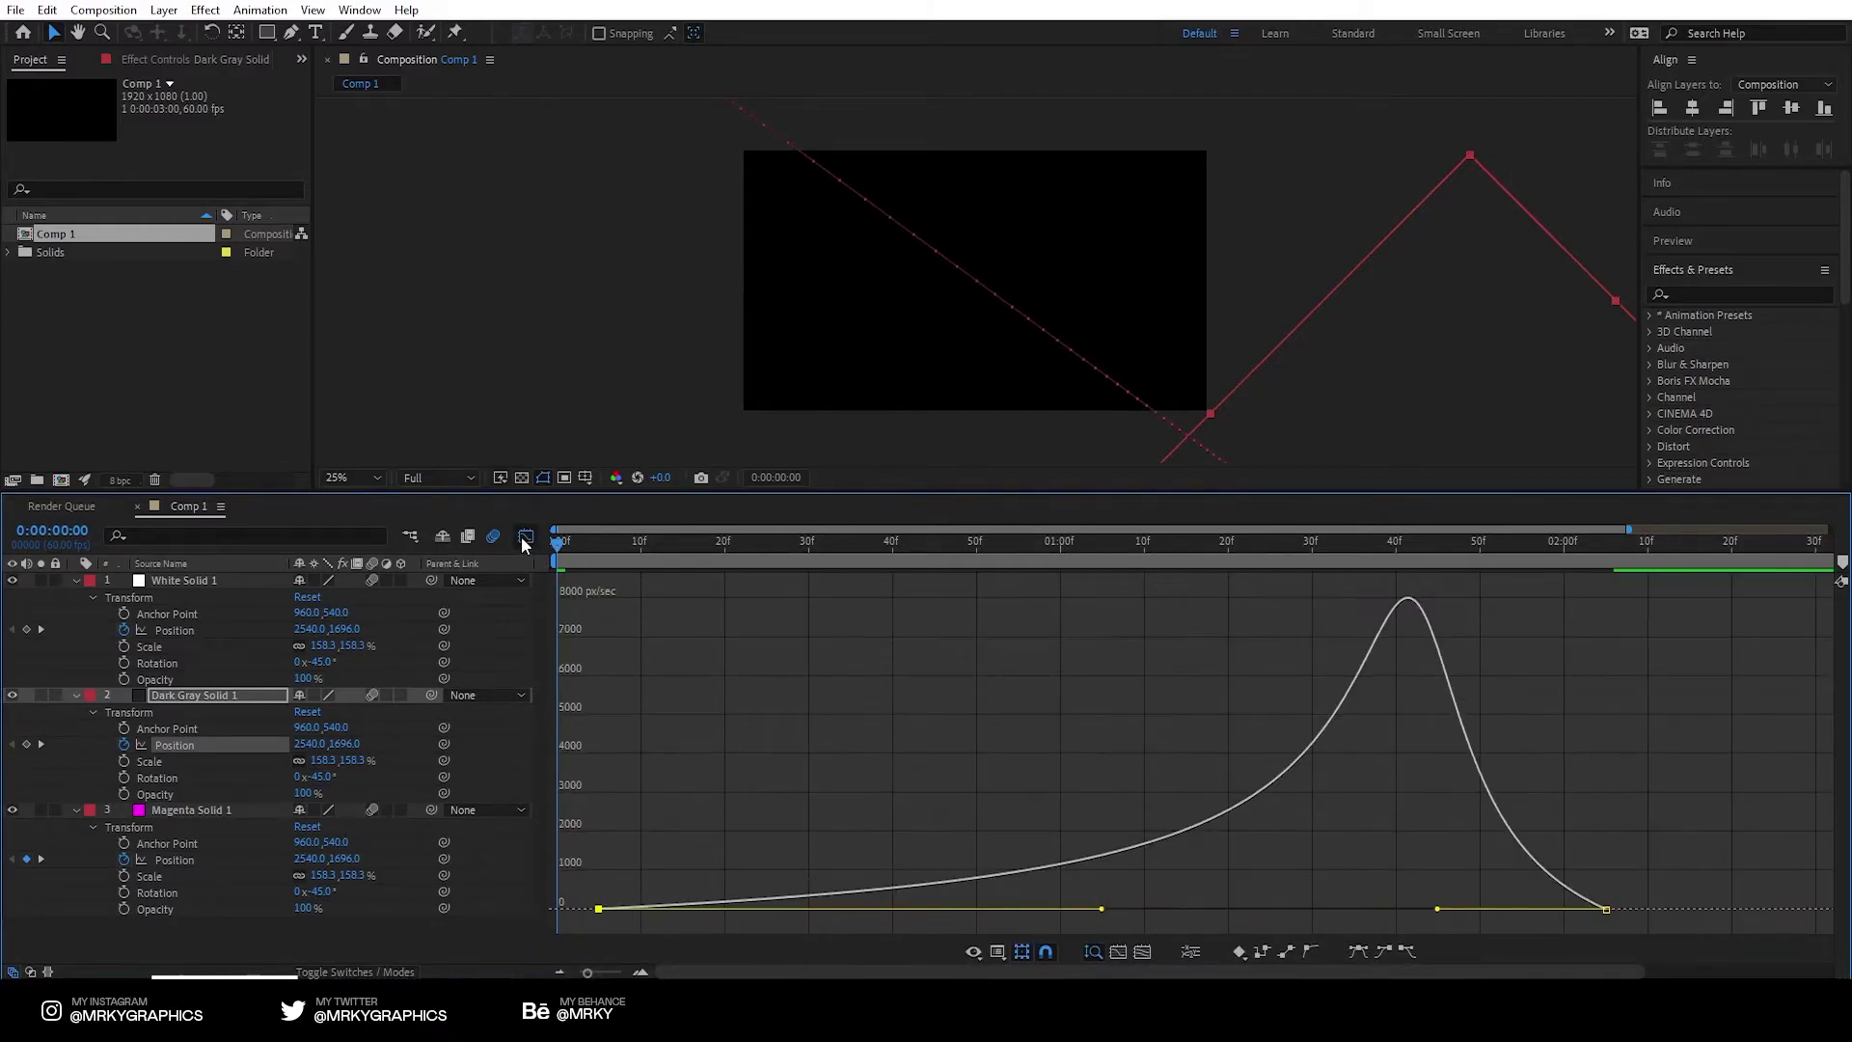
left_click(526, 535)
Extend White Solid 1's Position ease influence to 100% and preview the result
left_click_drag(1695, 650, 617, 644)
left_click(526, 536)
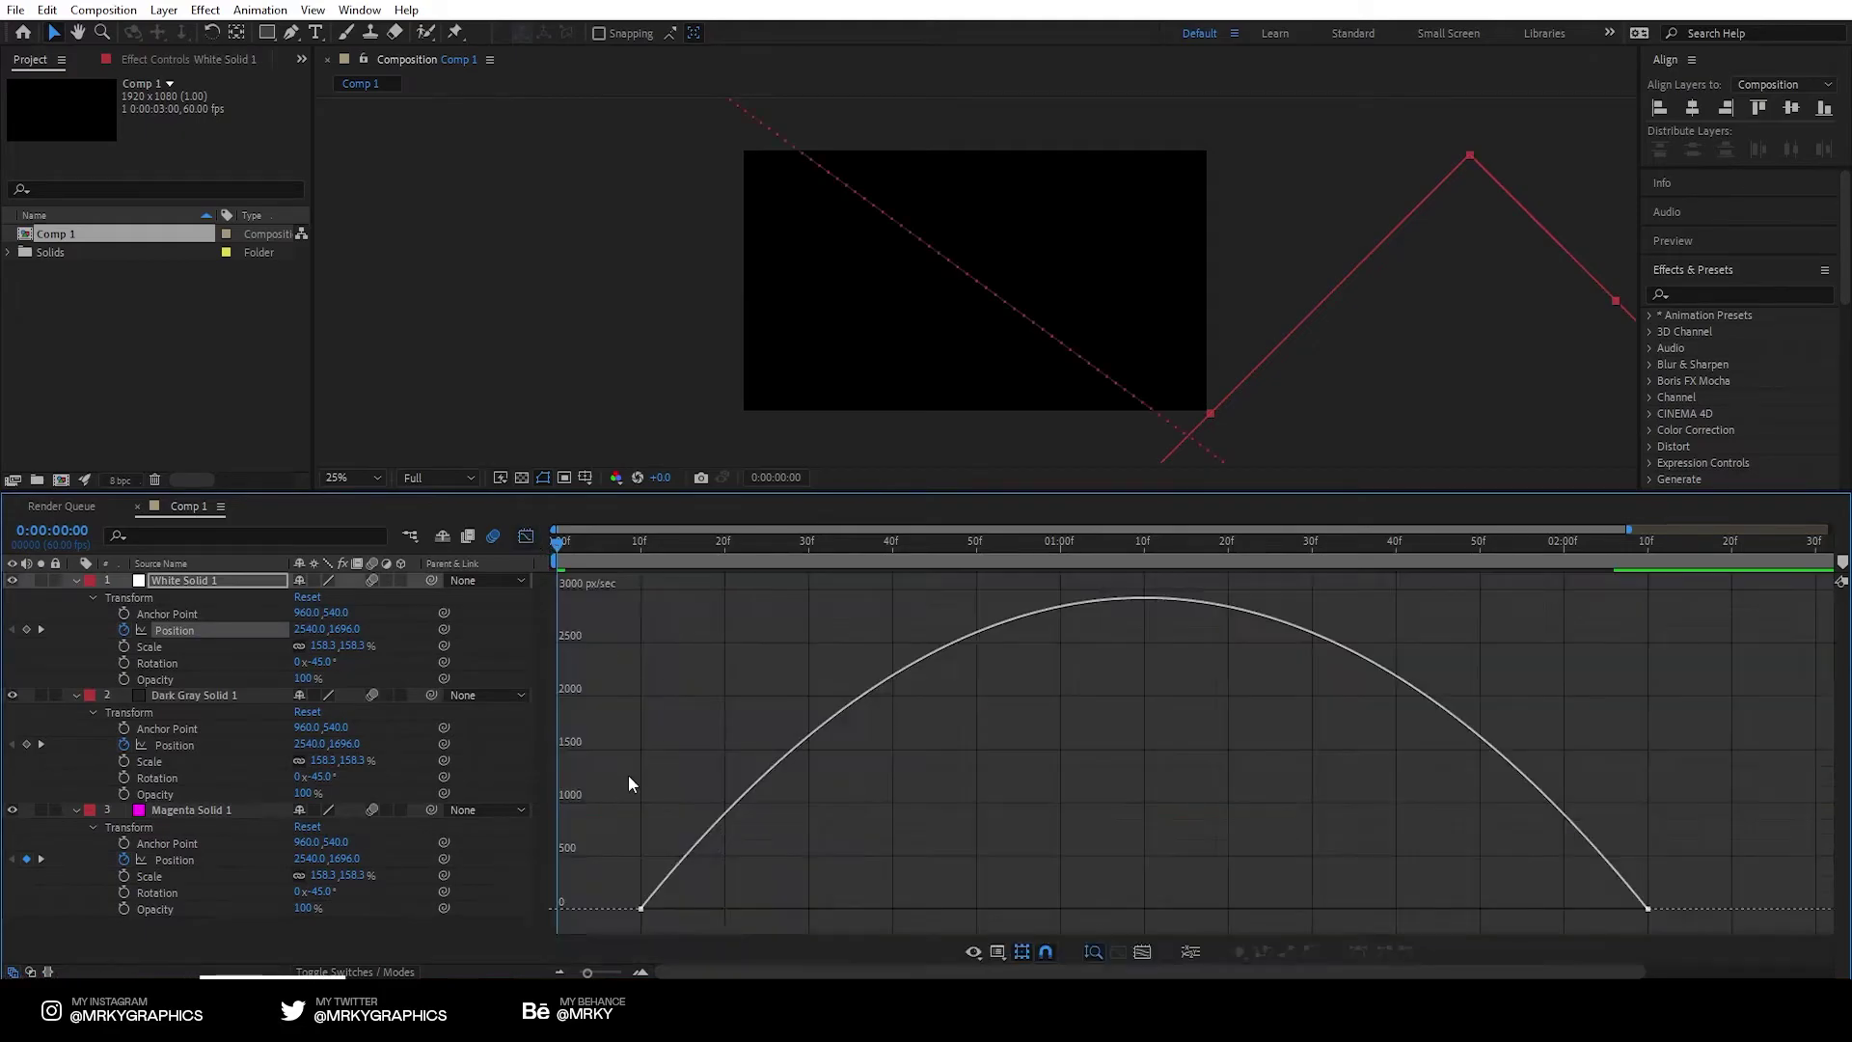
left_click(640, 908)
left_click_drag(849, 908, 1298, 915)
left_click(526, 535)
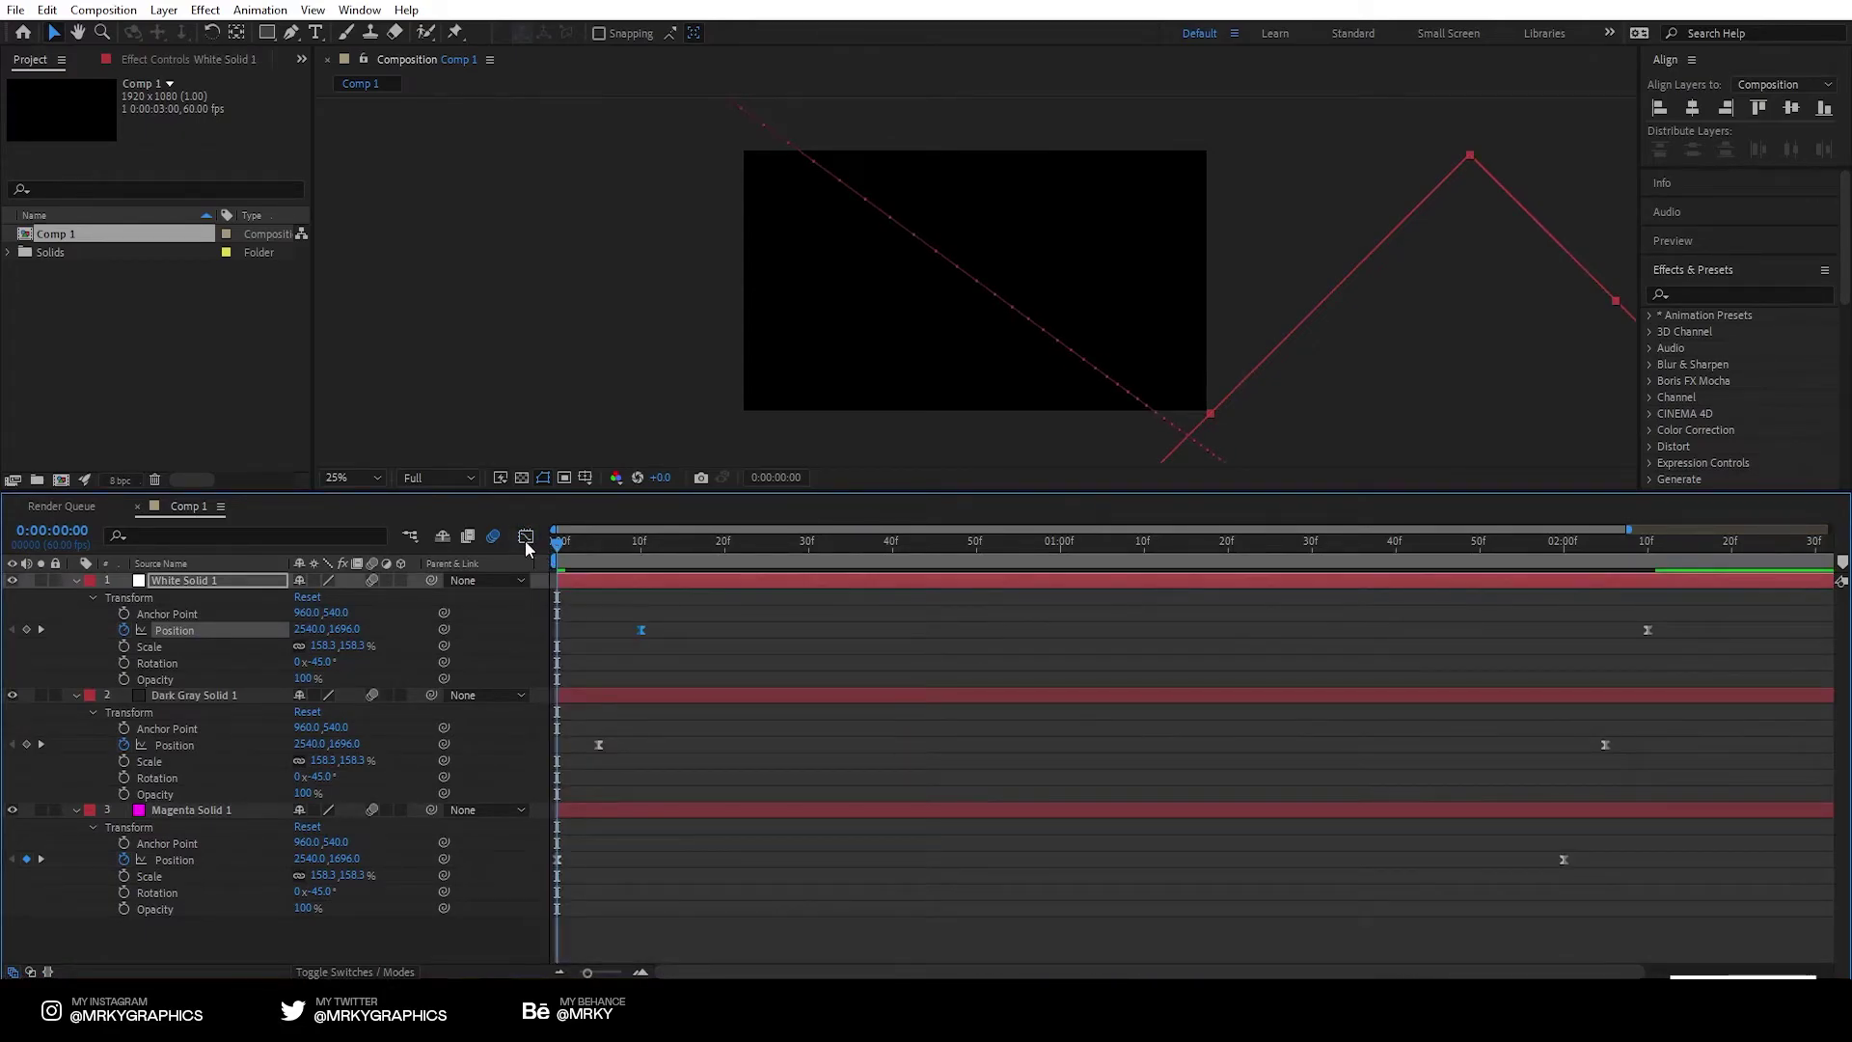
left_click(749, 914)
key("space")
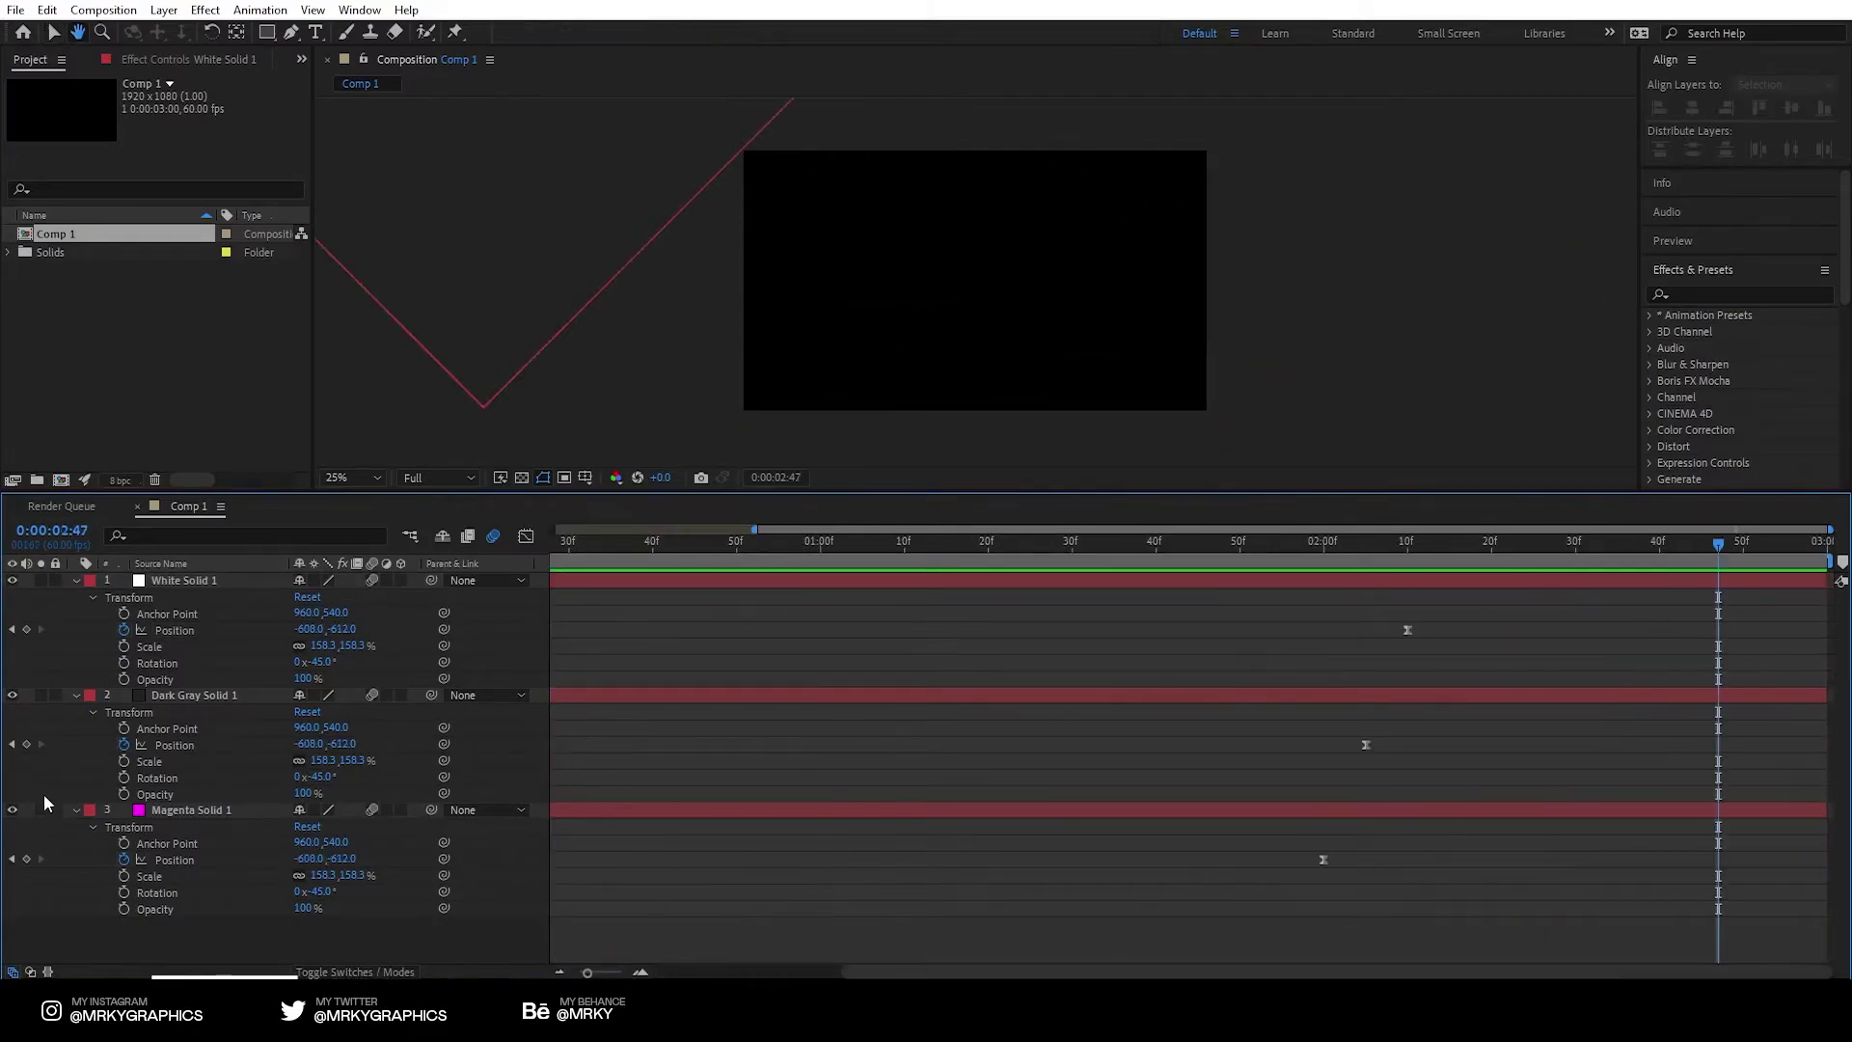
Collapse the three solids' properties, scrub to about 1:27 and preview with the logo
left_click(78, 810)
left_click(77, 695)
left_click(76, 580)
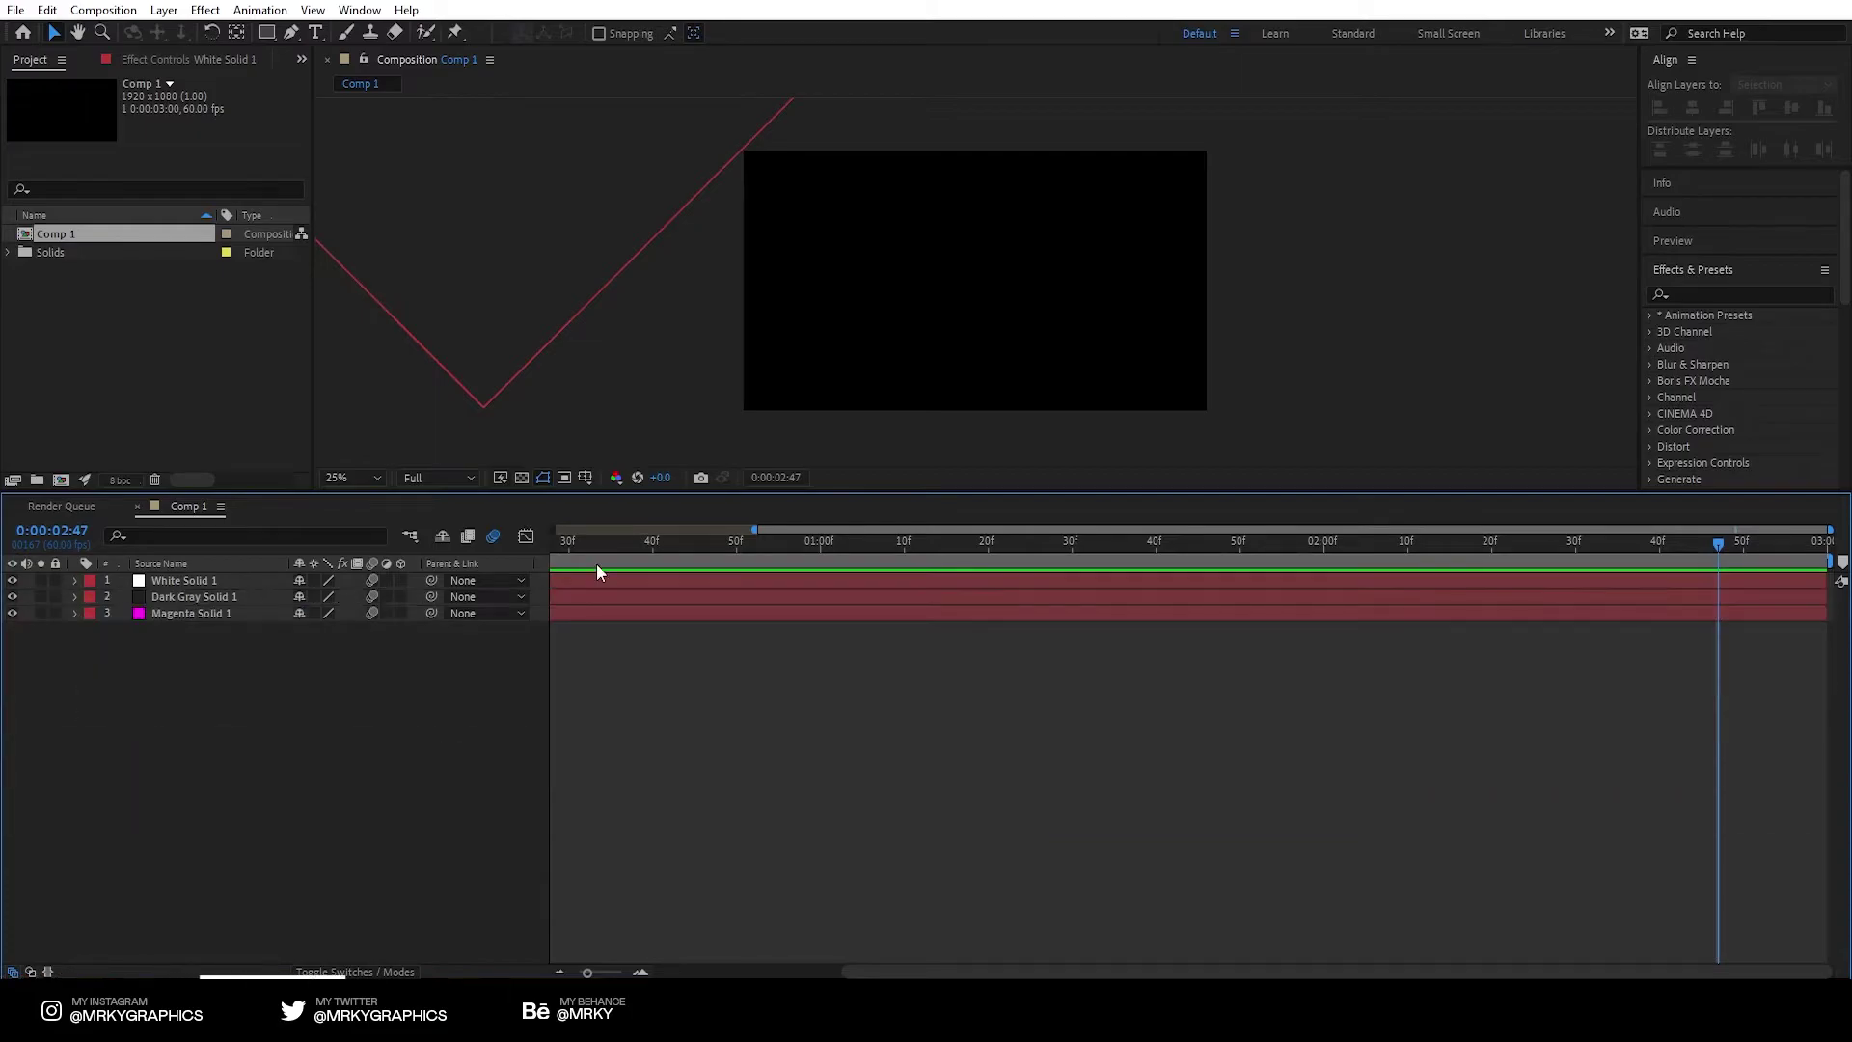
left_click(1216, 541)
mouse_move(1214, 541)
left_mouse_down()
mouse_move(1168, 533)
mouse_move(1248, 529)
mouse_move(1200, 540)
mouse_move(1257, 546)
mouse_move(1199, 544)
mouse_move(1243, 540)
left_mouse_up()
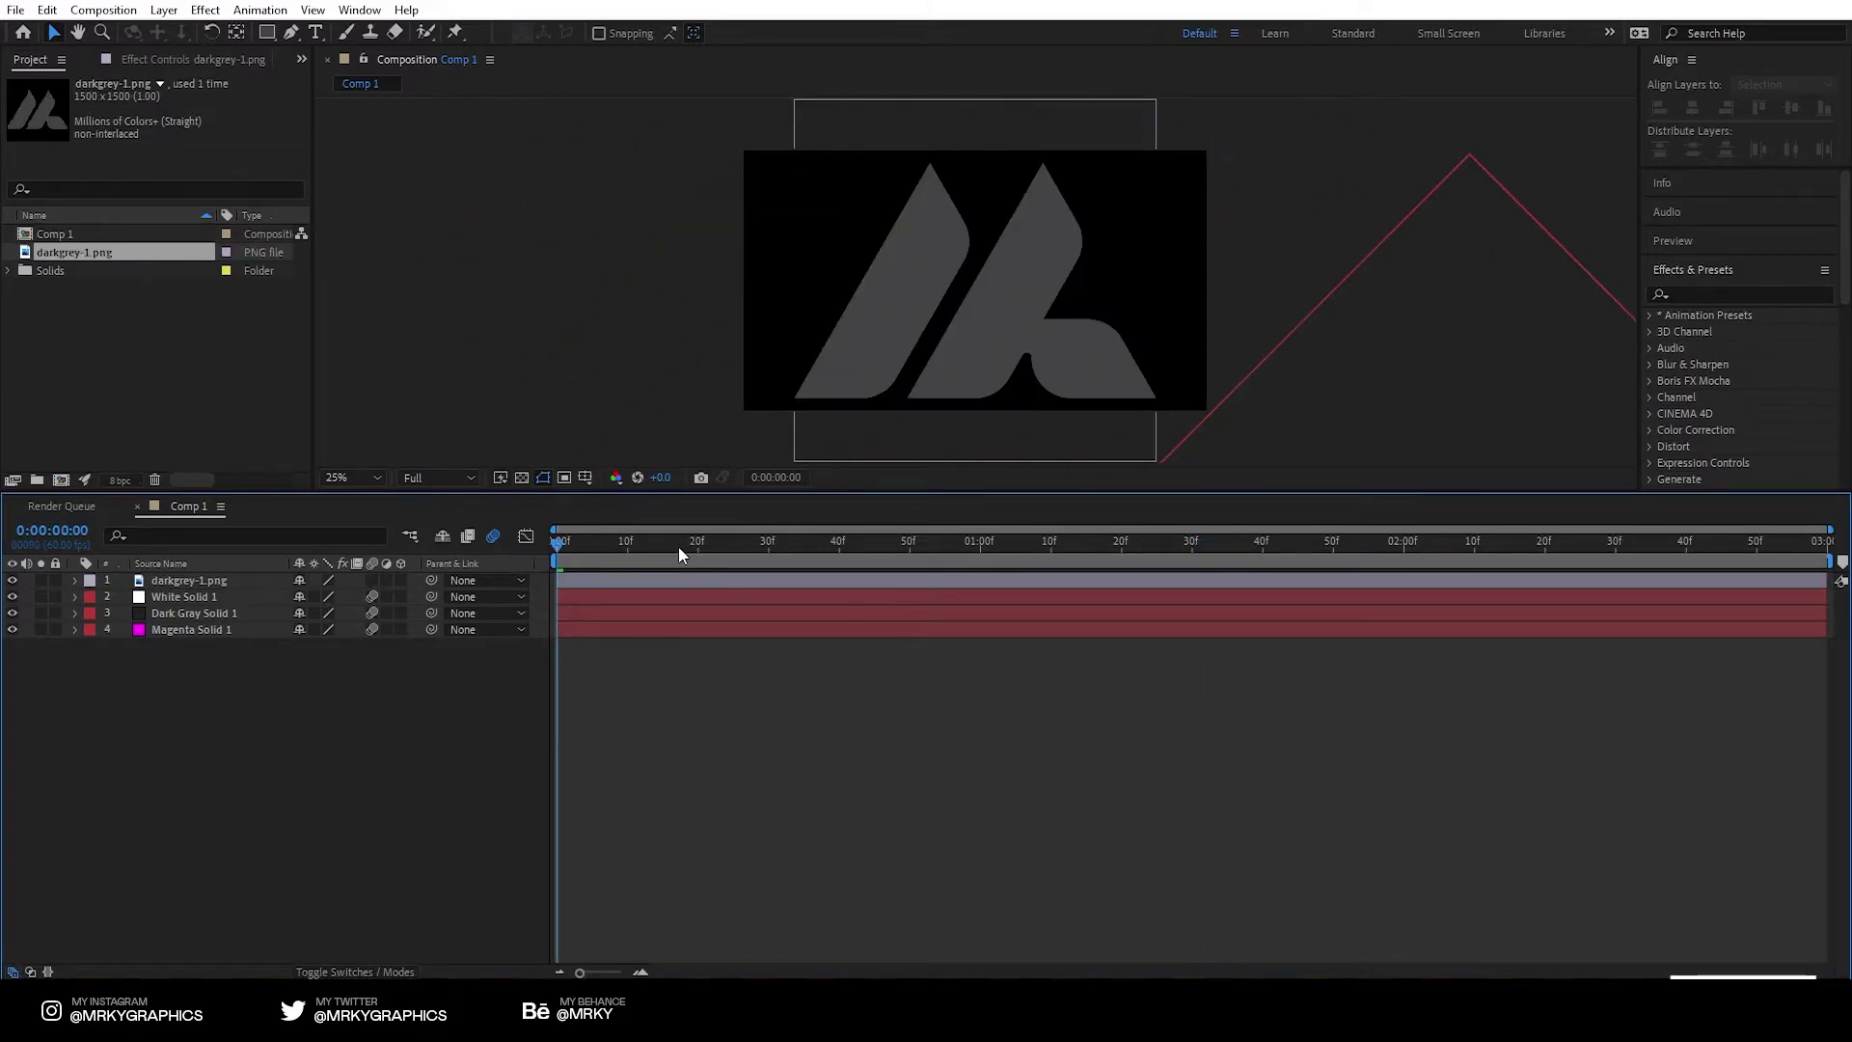
key("space")
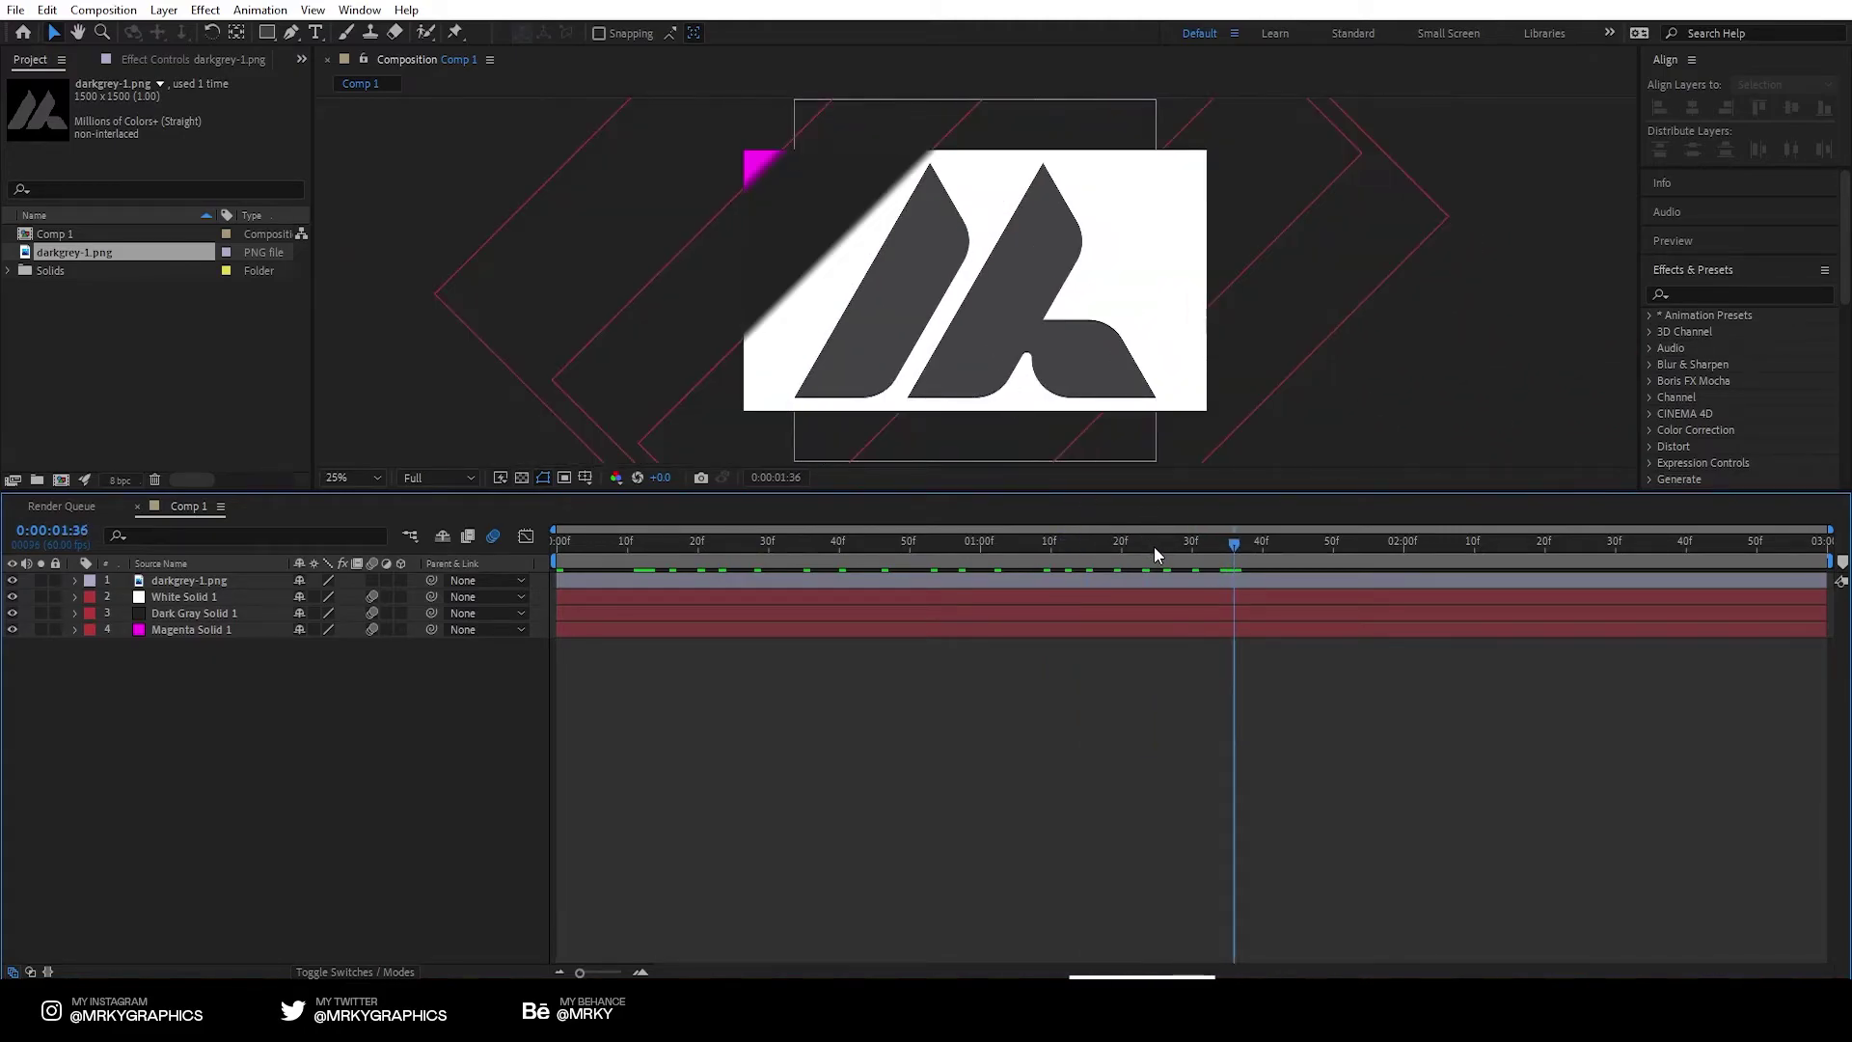
At frame 1:17, shrink the darkgrey-1.png logo small at the frame centre
left_click_drag(1153, 546, 1100, 546)
left_click(220, 581)
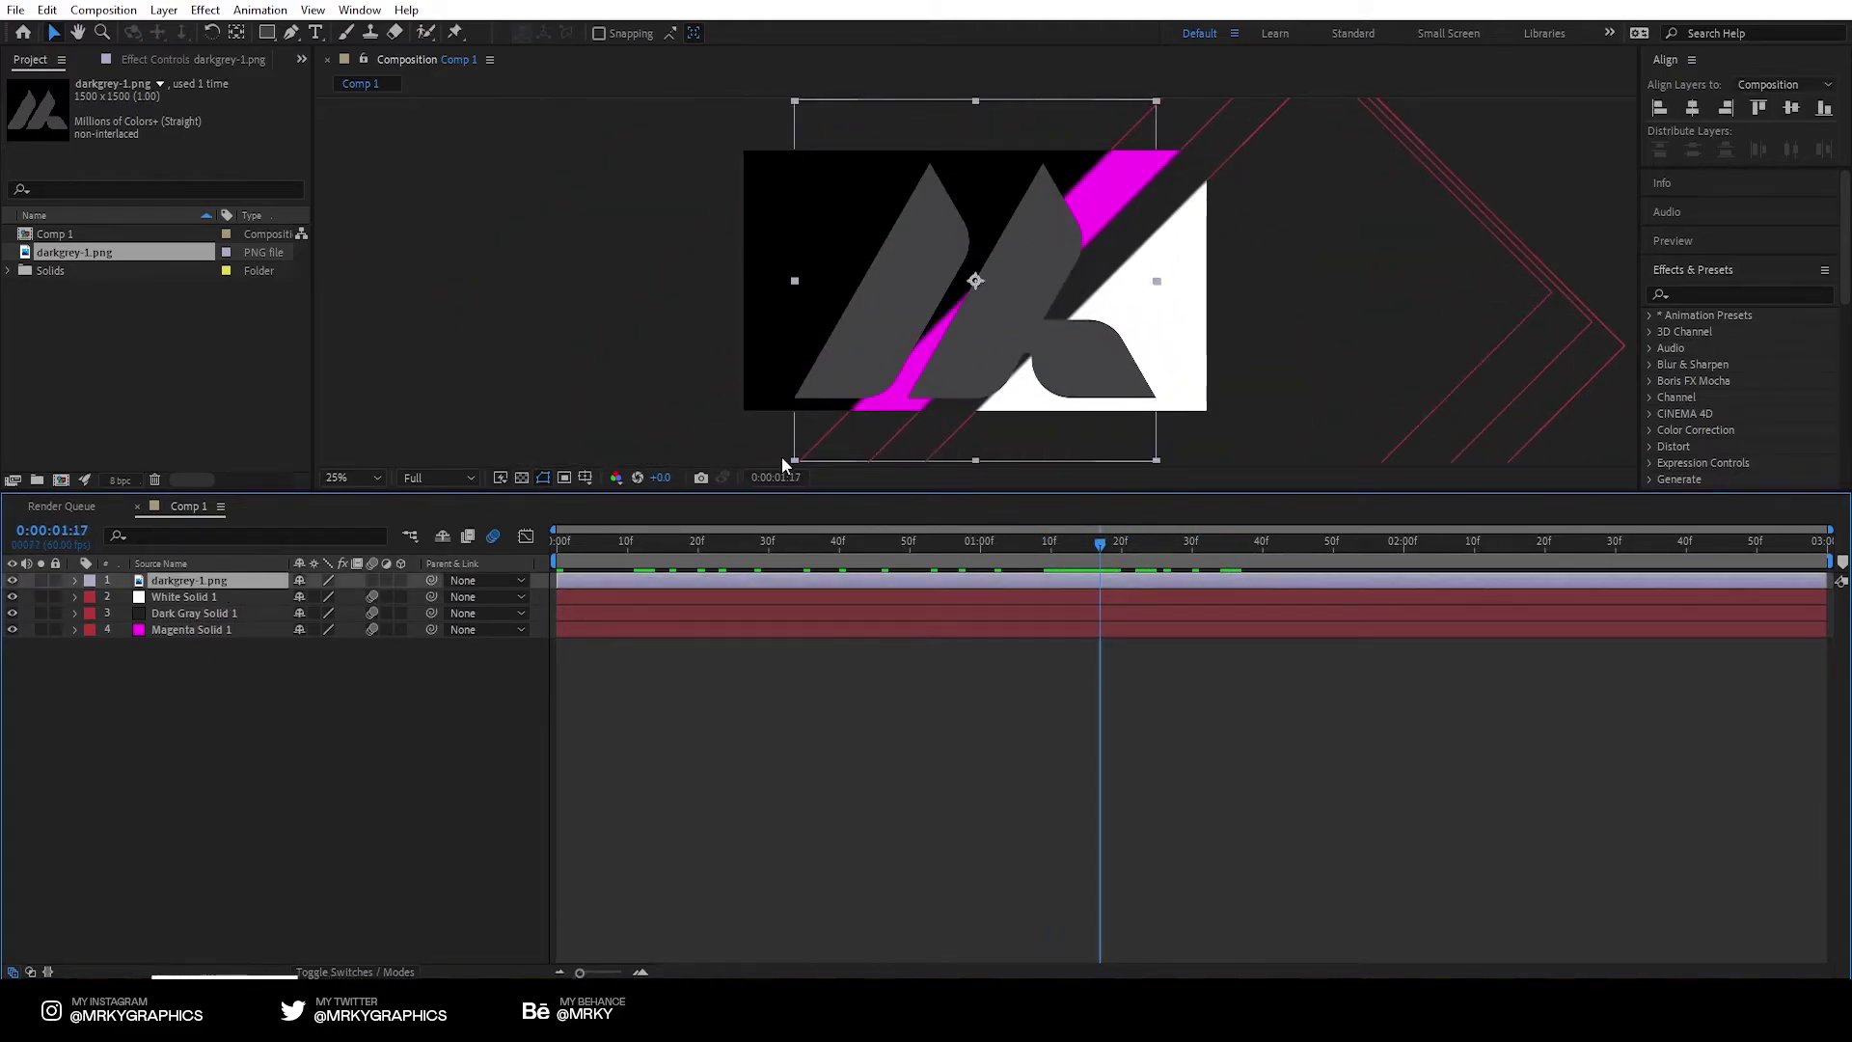
left_click_drag(795, 459, 992, 310)
scroll(971, 305, "up", 2)
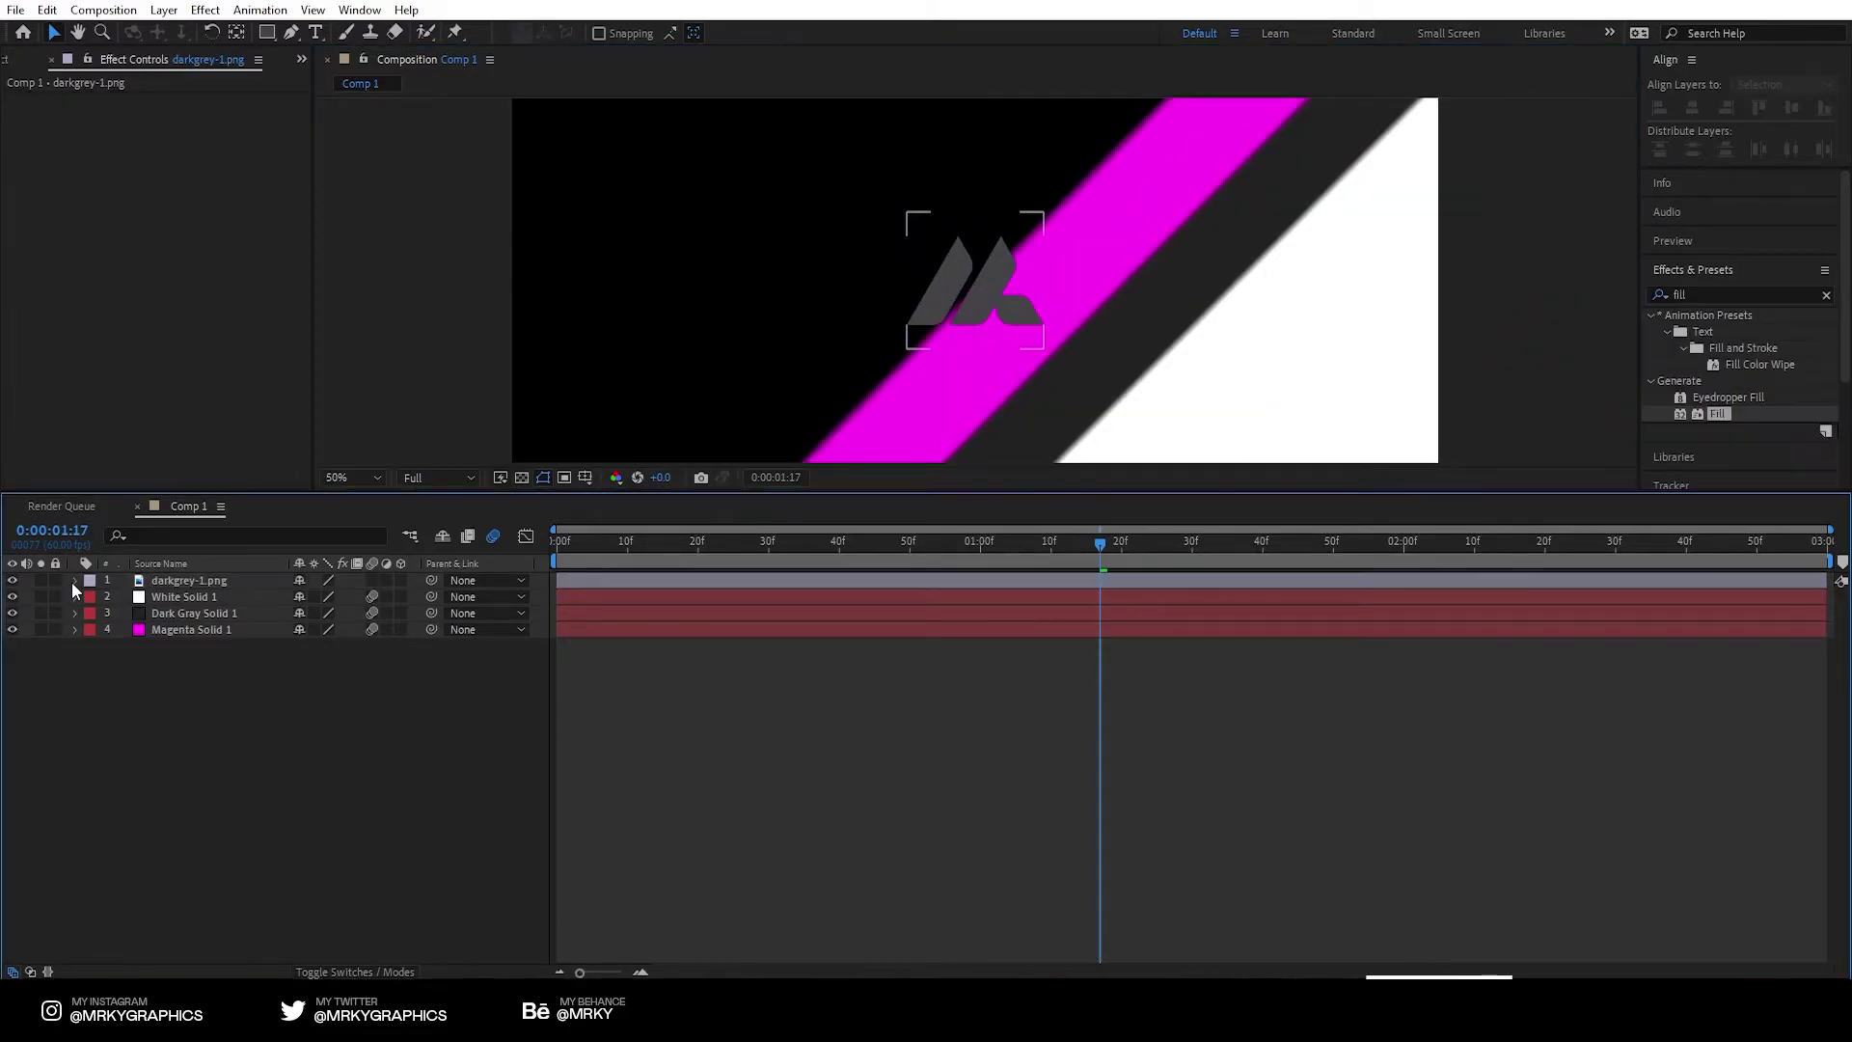
left_click(76, 580)
Give the logo a Color Overlay of magenta FF00F0 sampled from the stripe, then preview
right_click(181, 581)
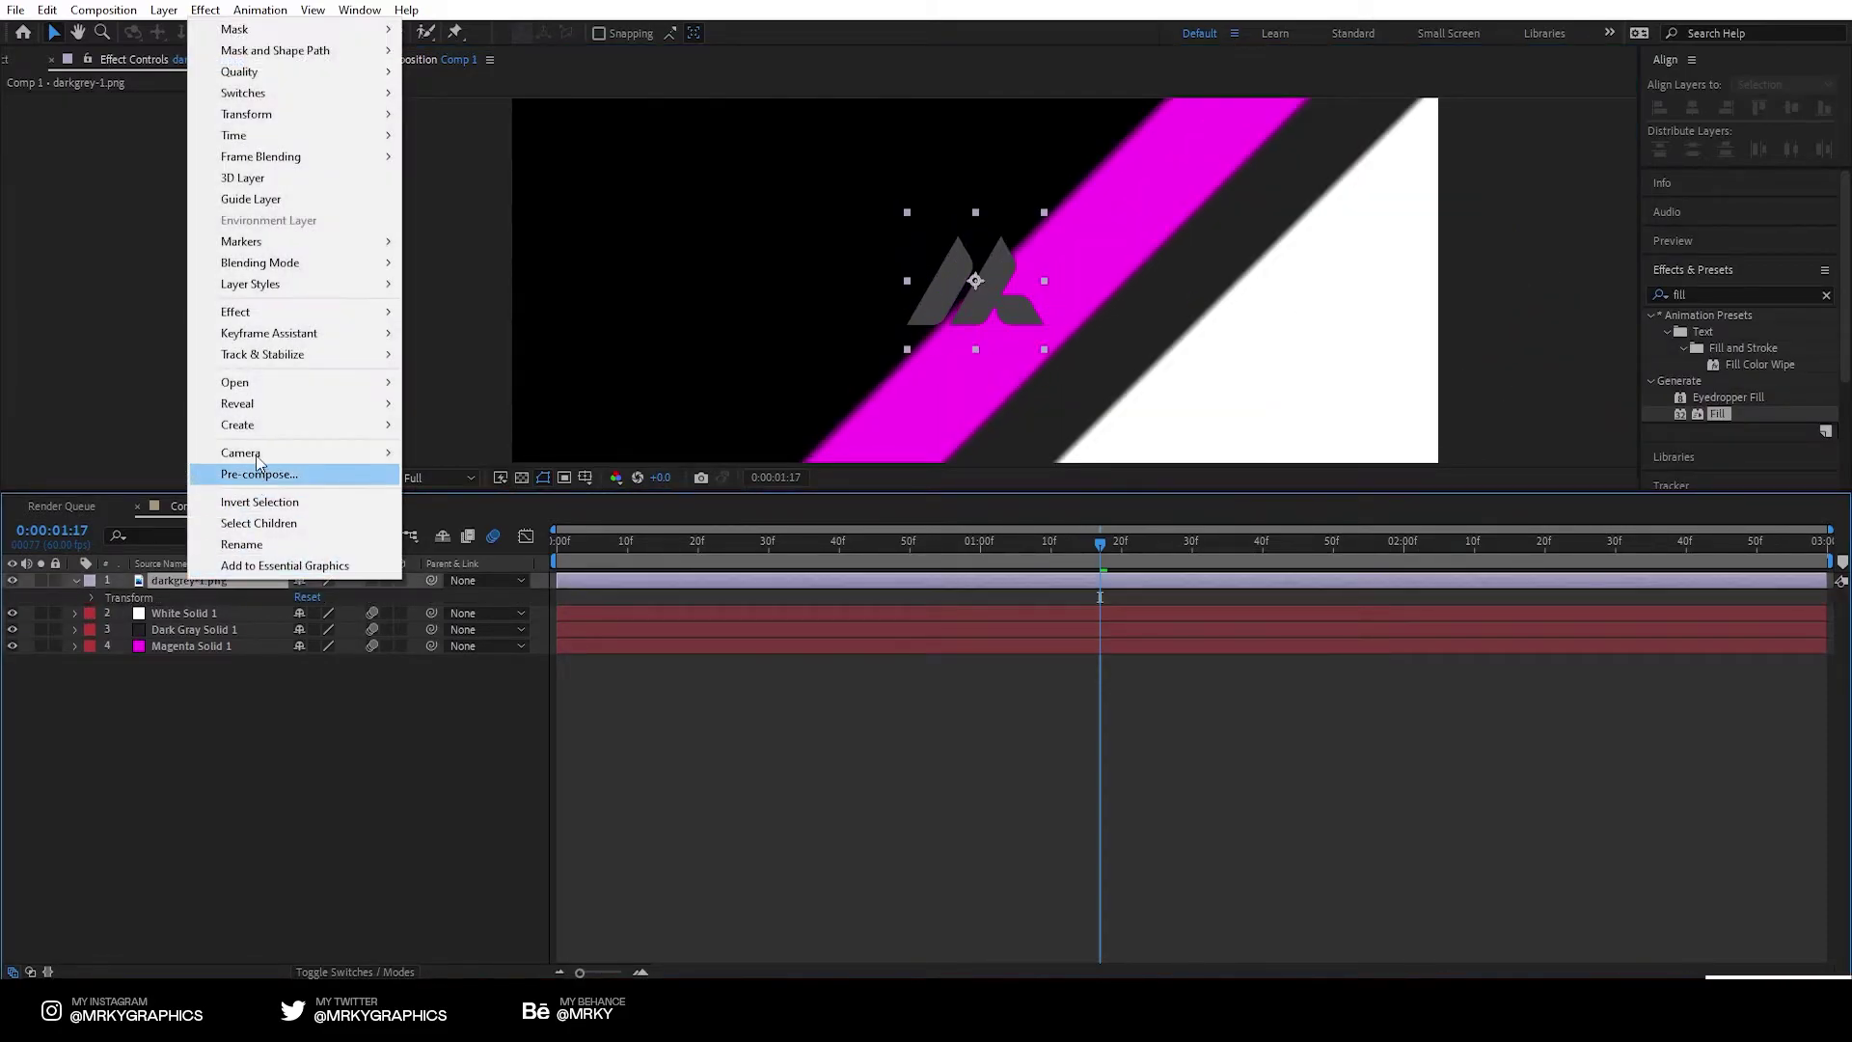
mouse_move(294, 296)
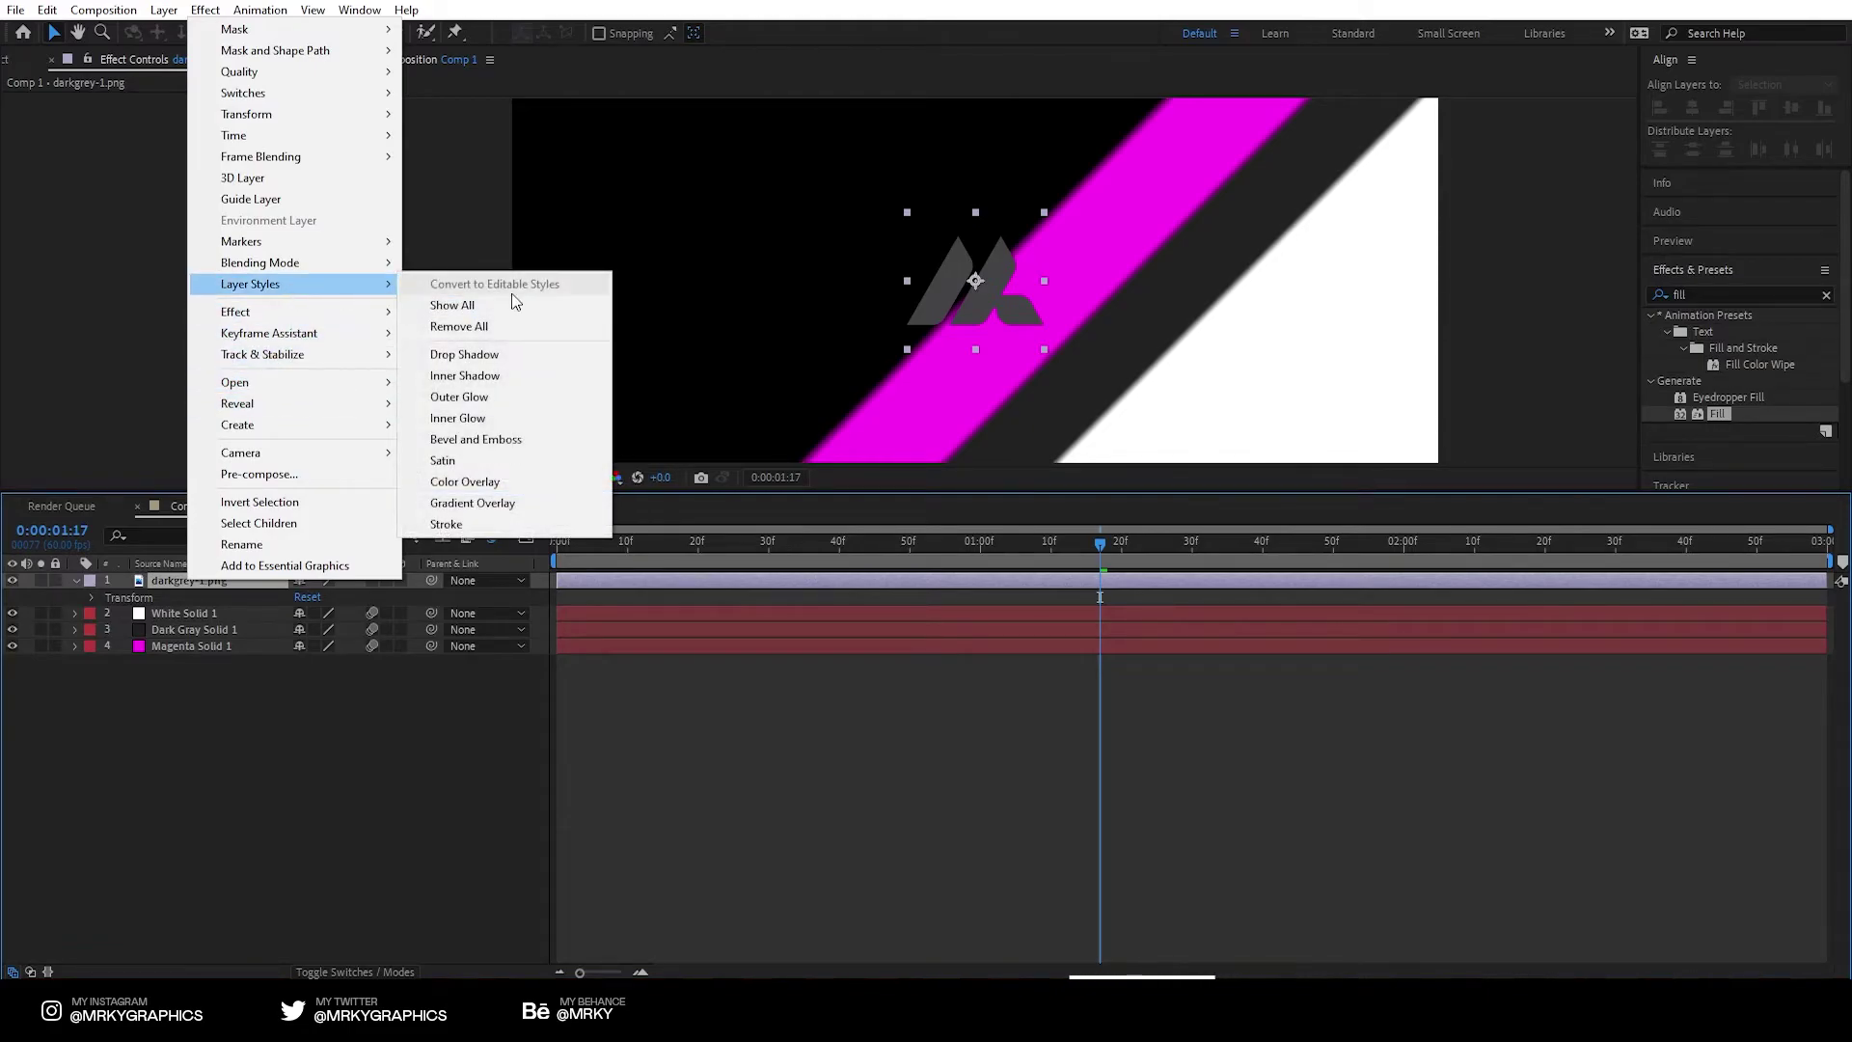
left_click(483, 473)
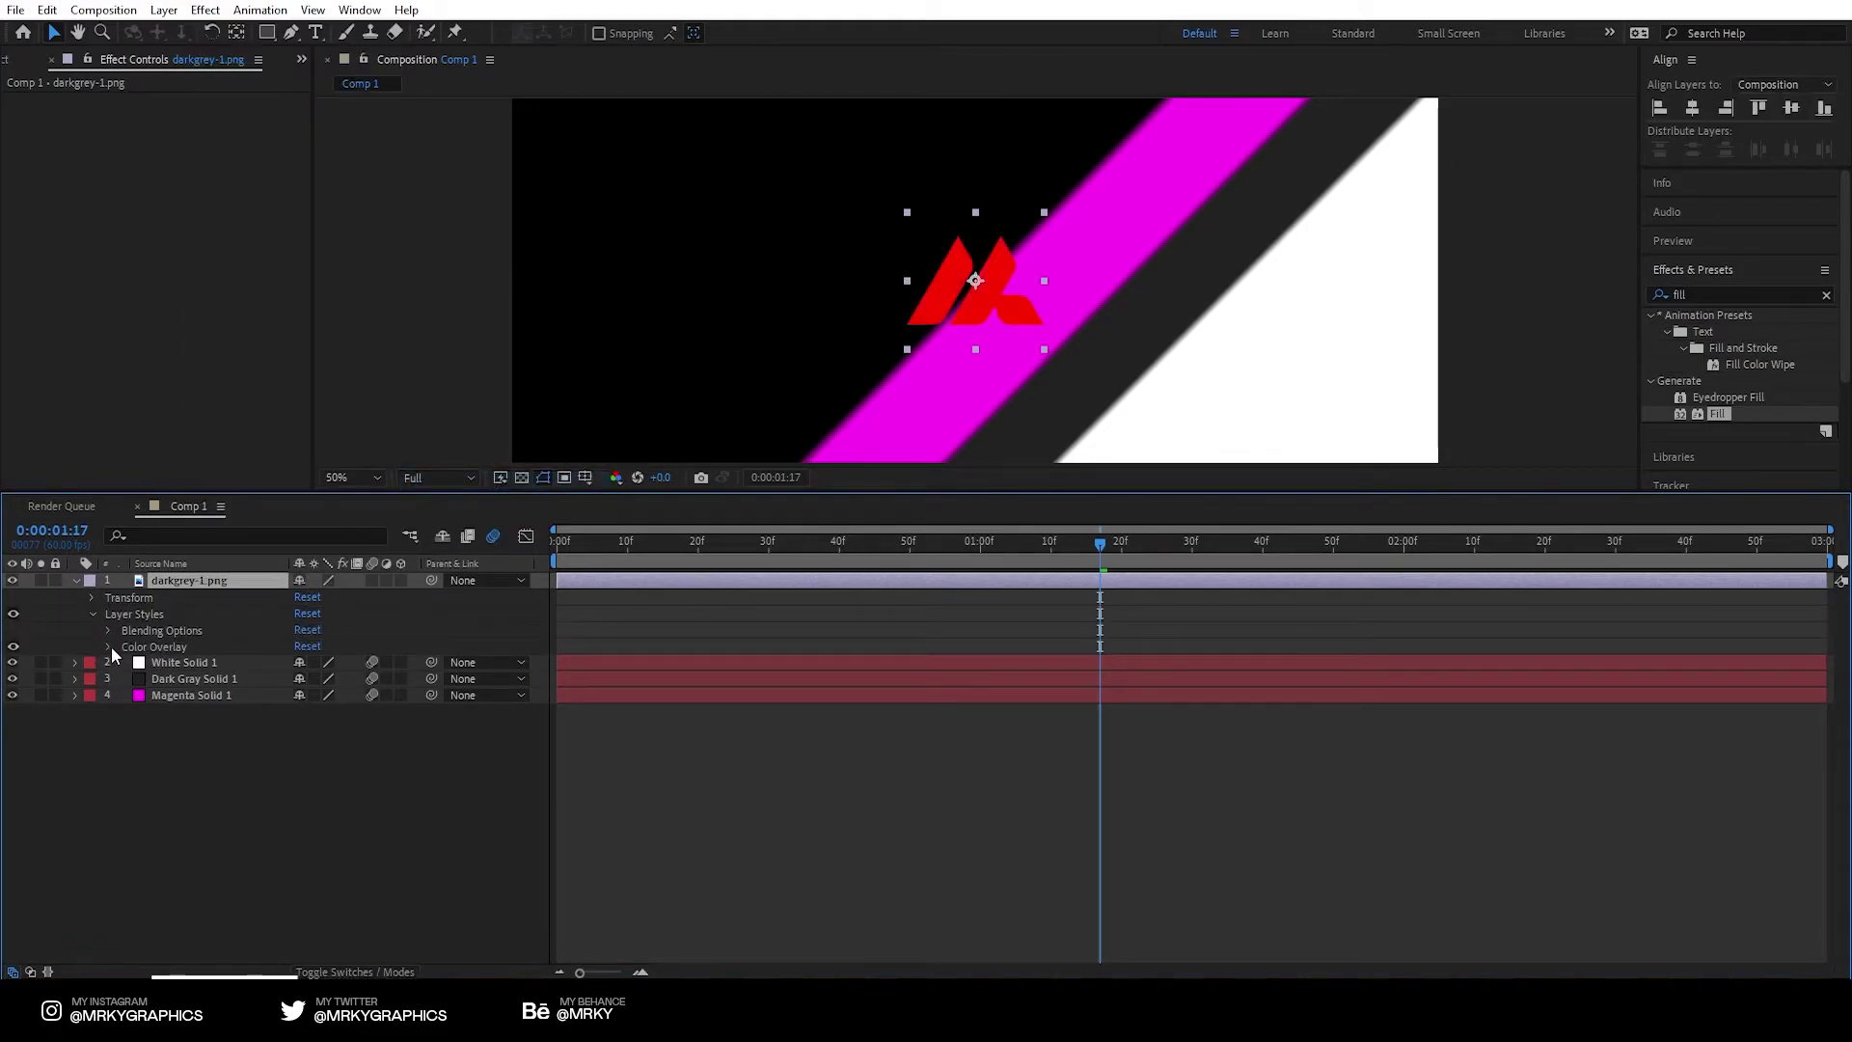
left_click(108, 645)
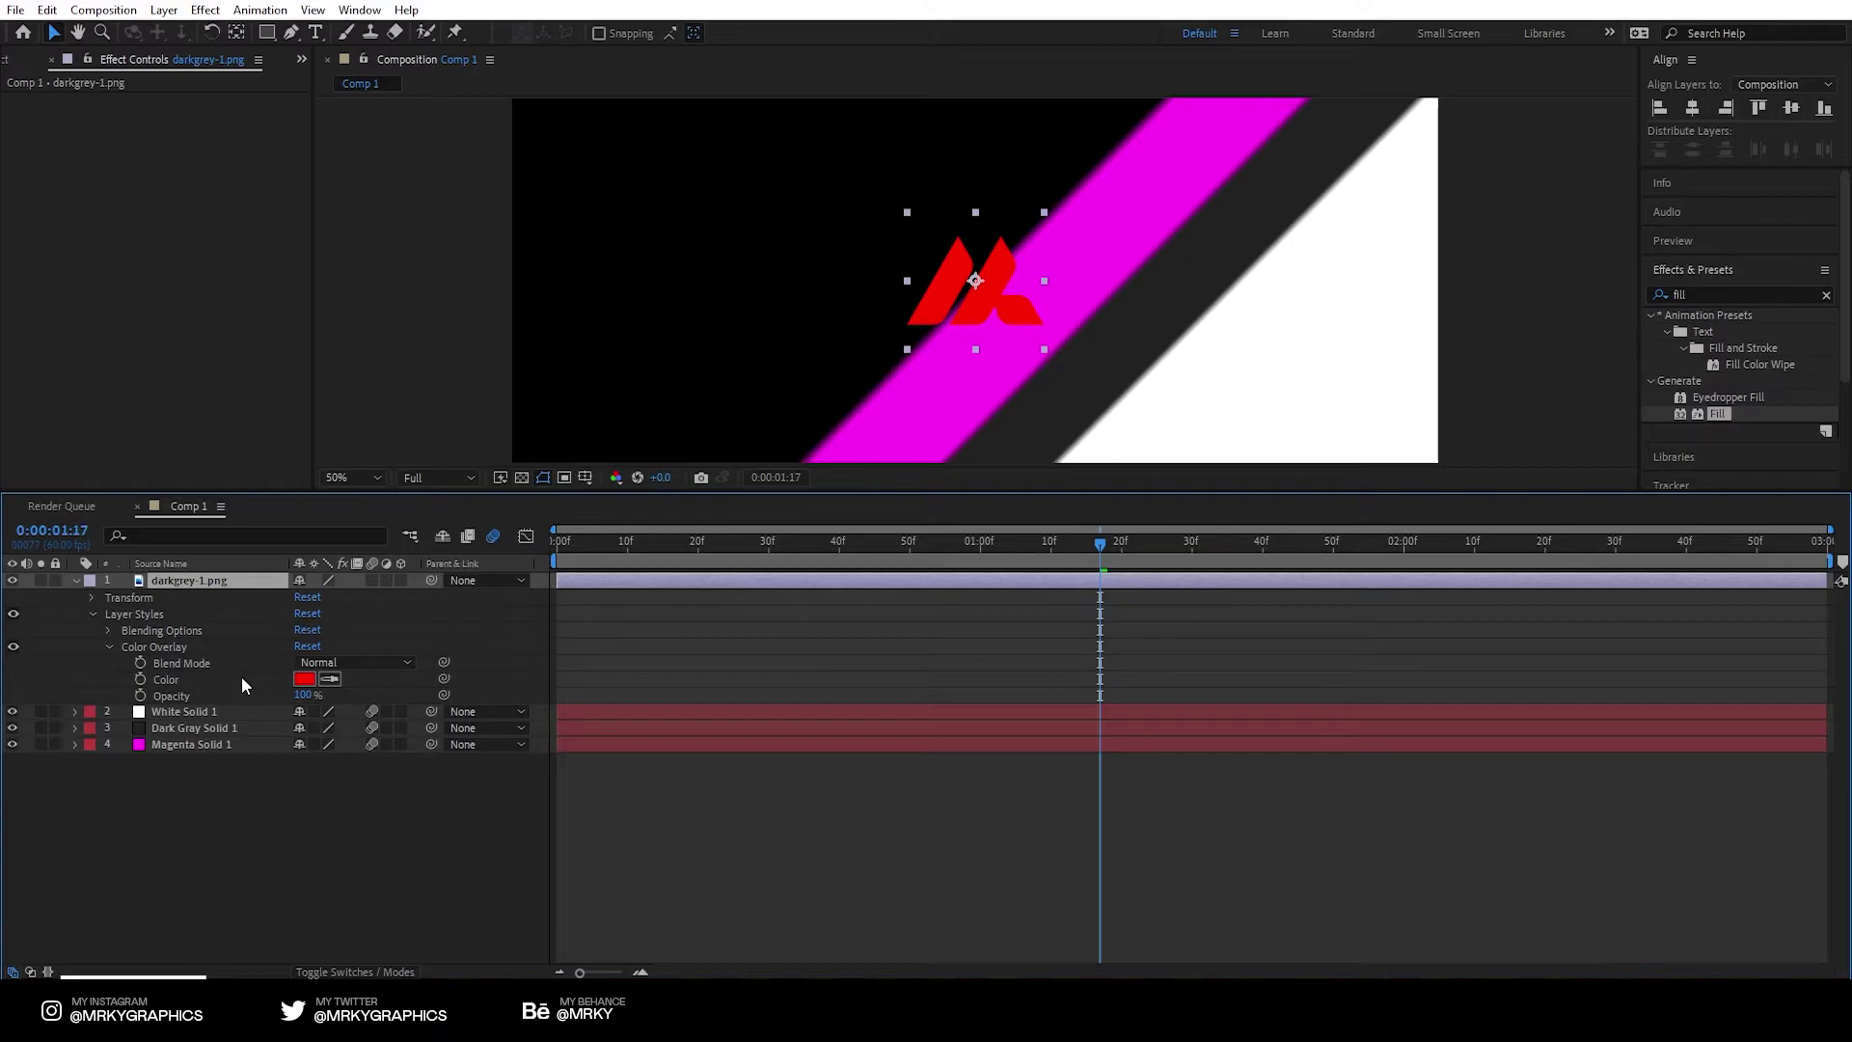
left_click(304, 680)
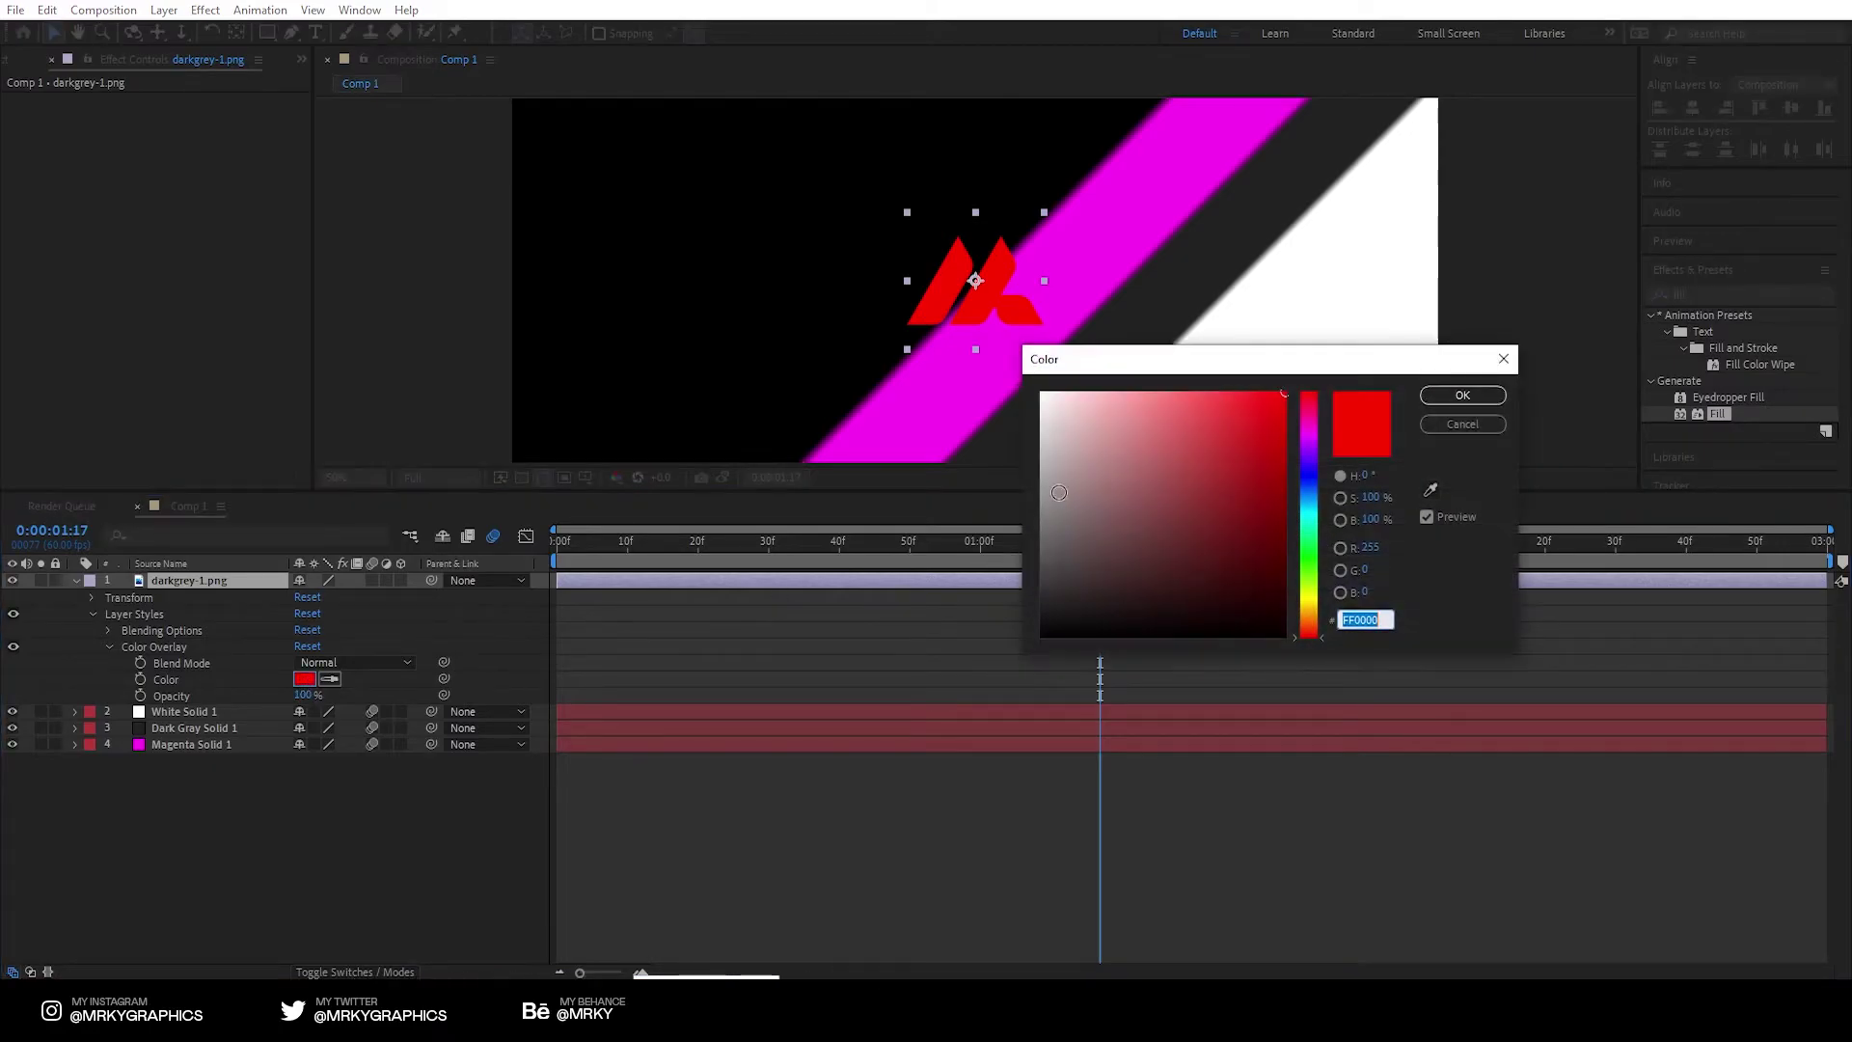
left_click(1431, 490)
left_click(931, 399)
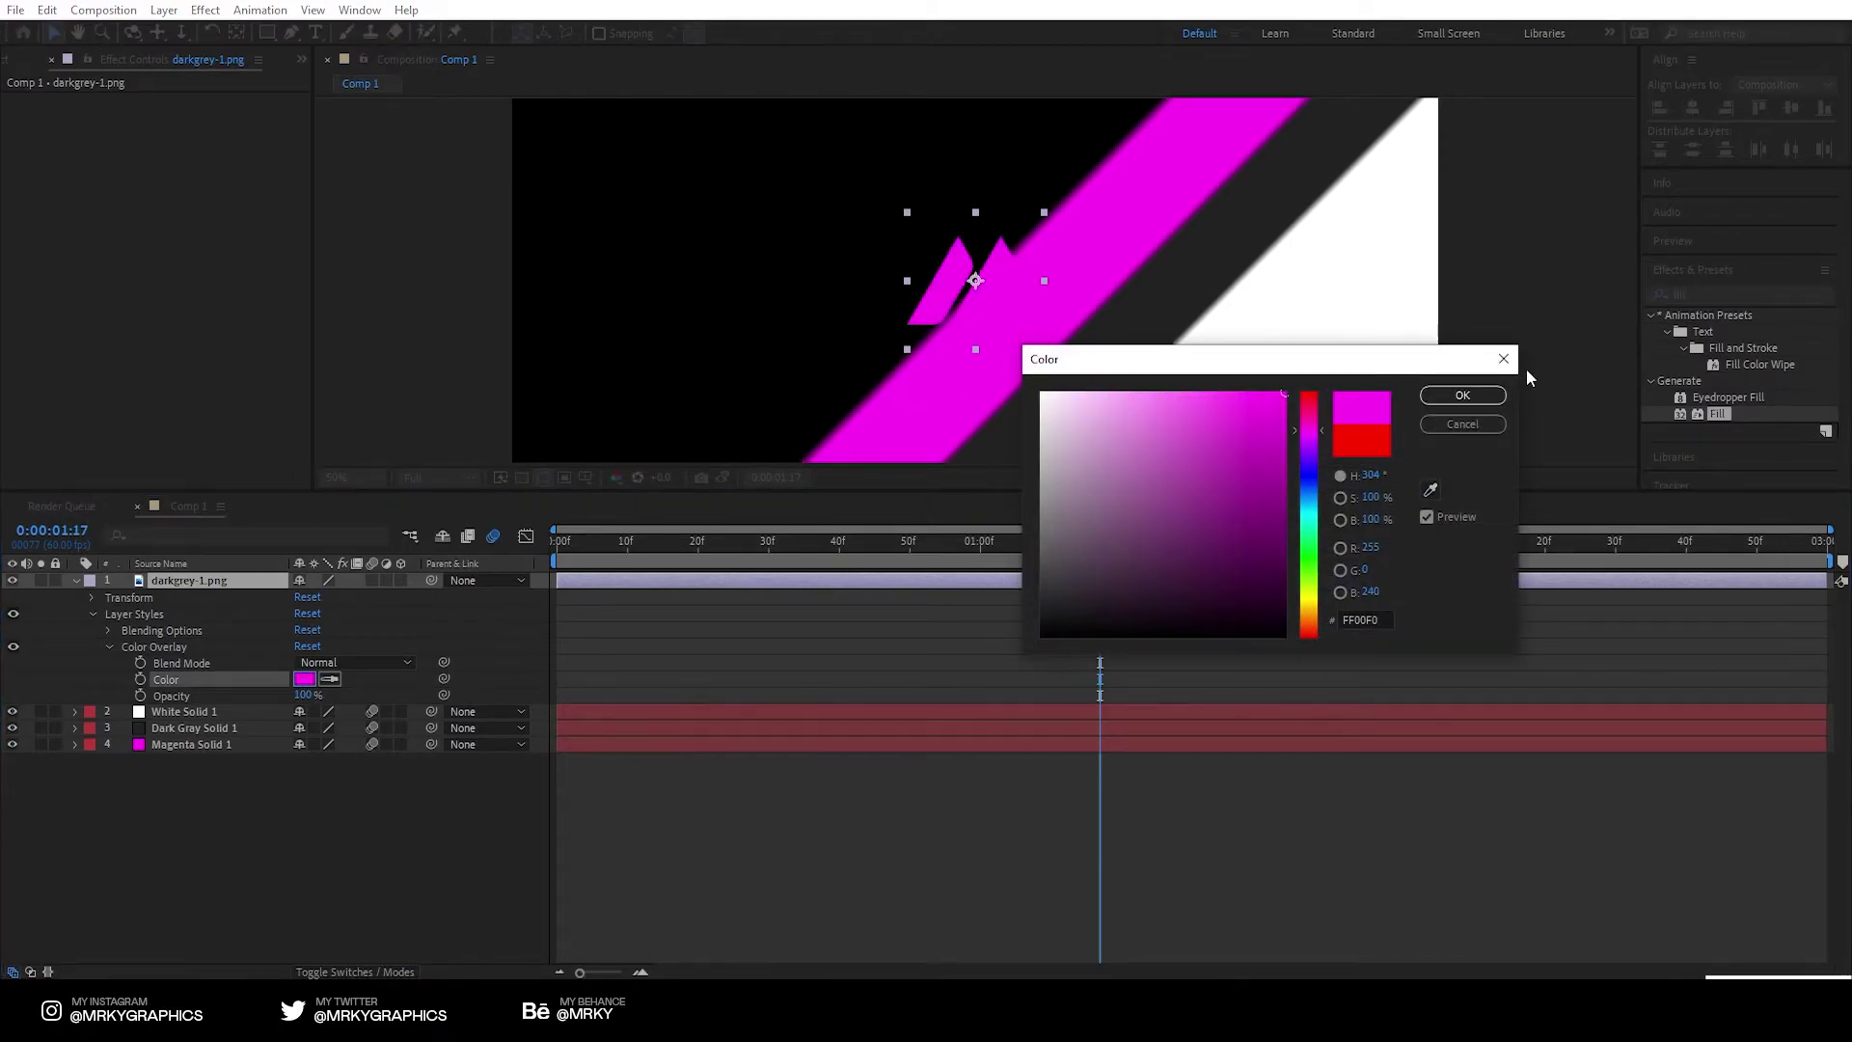
left_click(1462, 396)
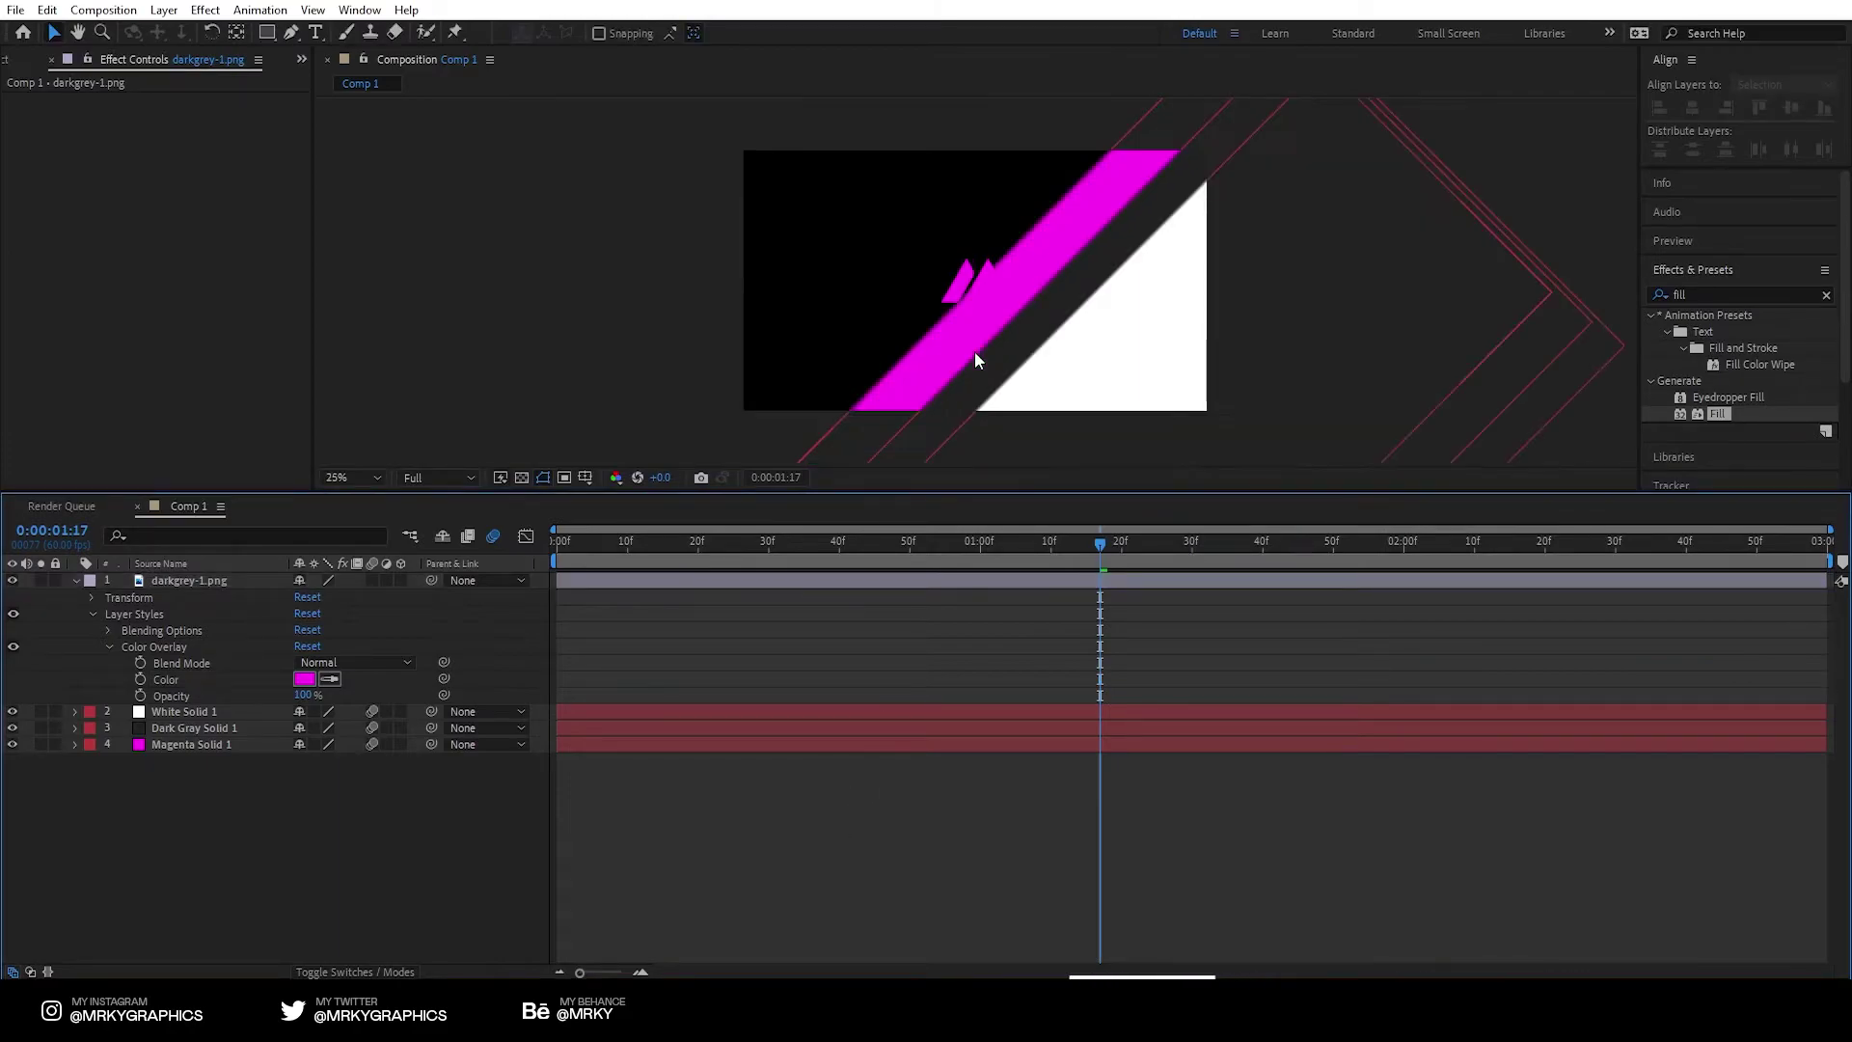
key("space")
left_click_drag(781, 532, 1181, 521)
Duplicate White Solid 1 and move the copy above the darkgrey-1.png logo layer
left_click(188, 712)
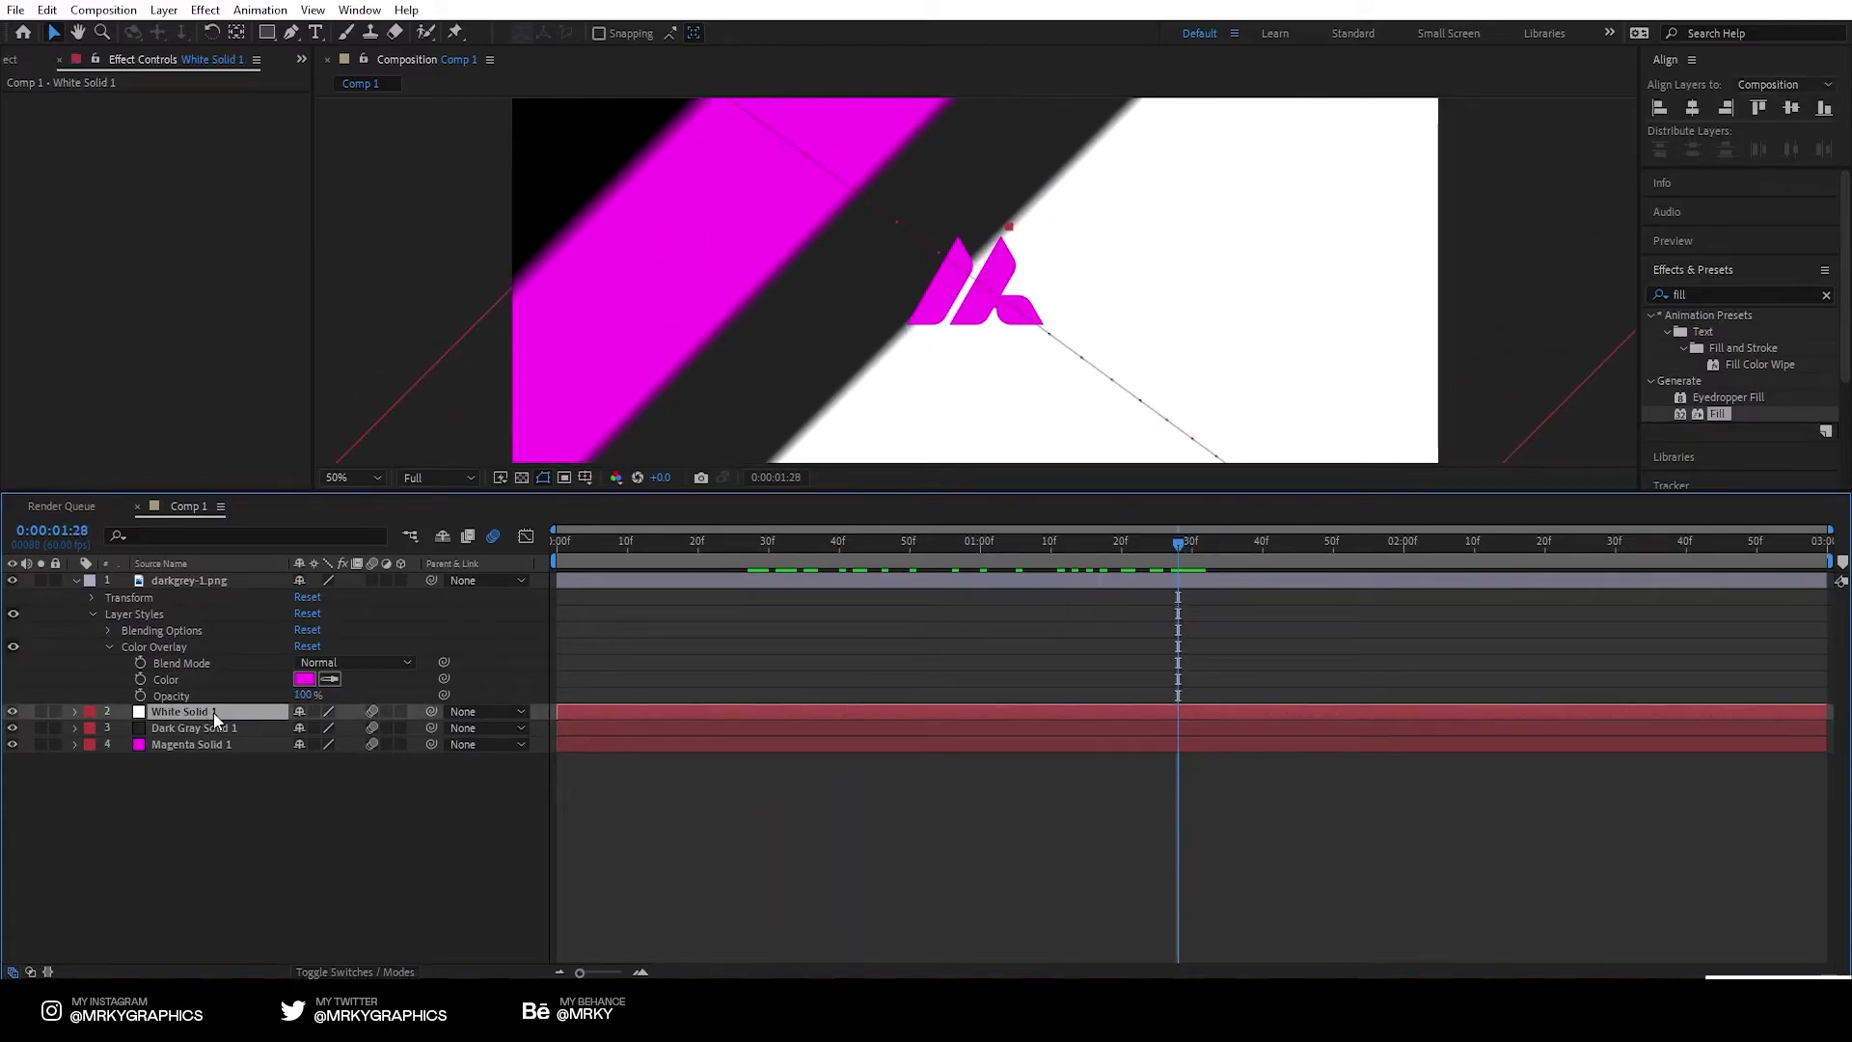
key("ctrl+d")
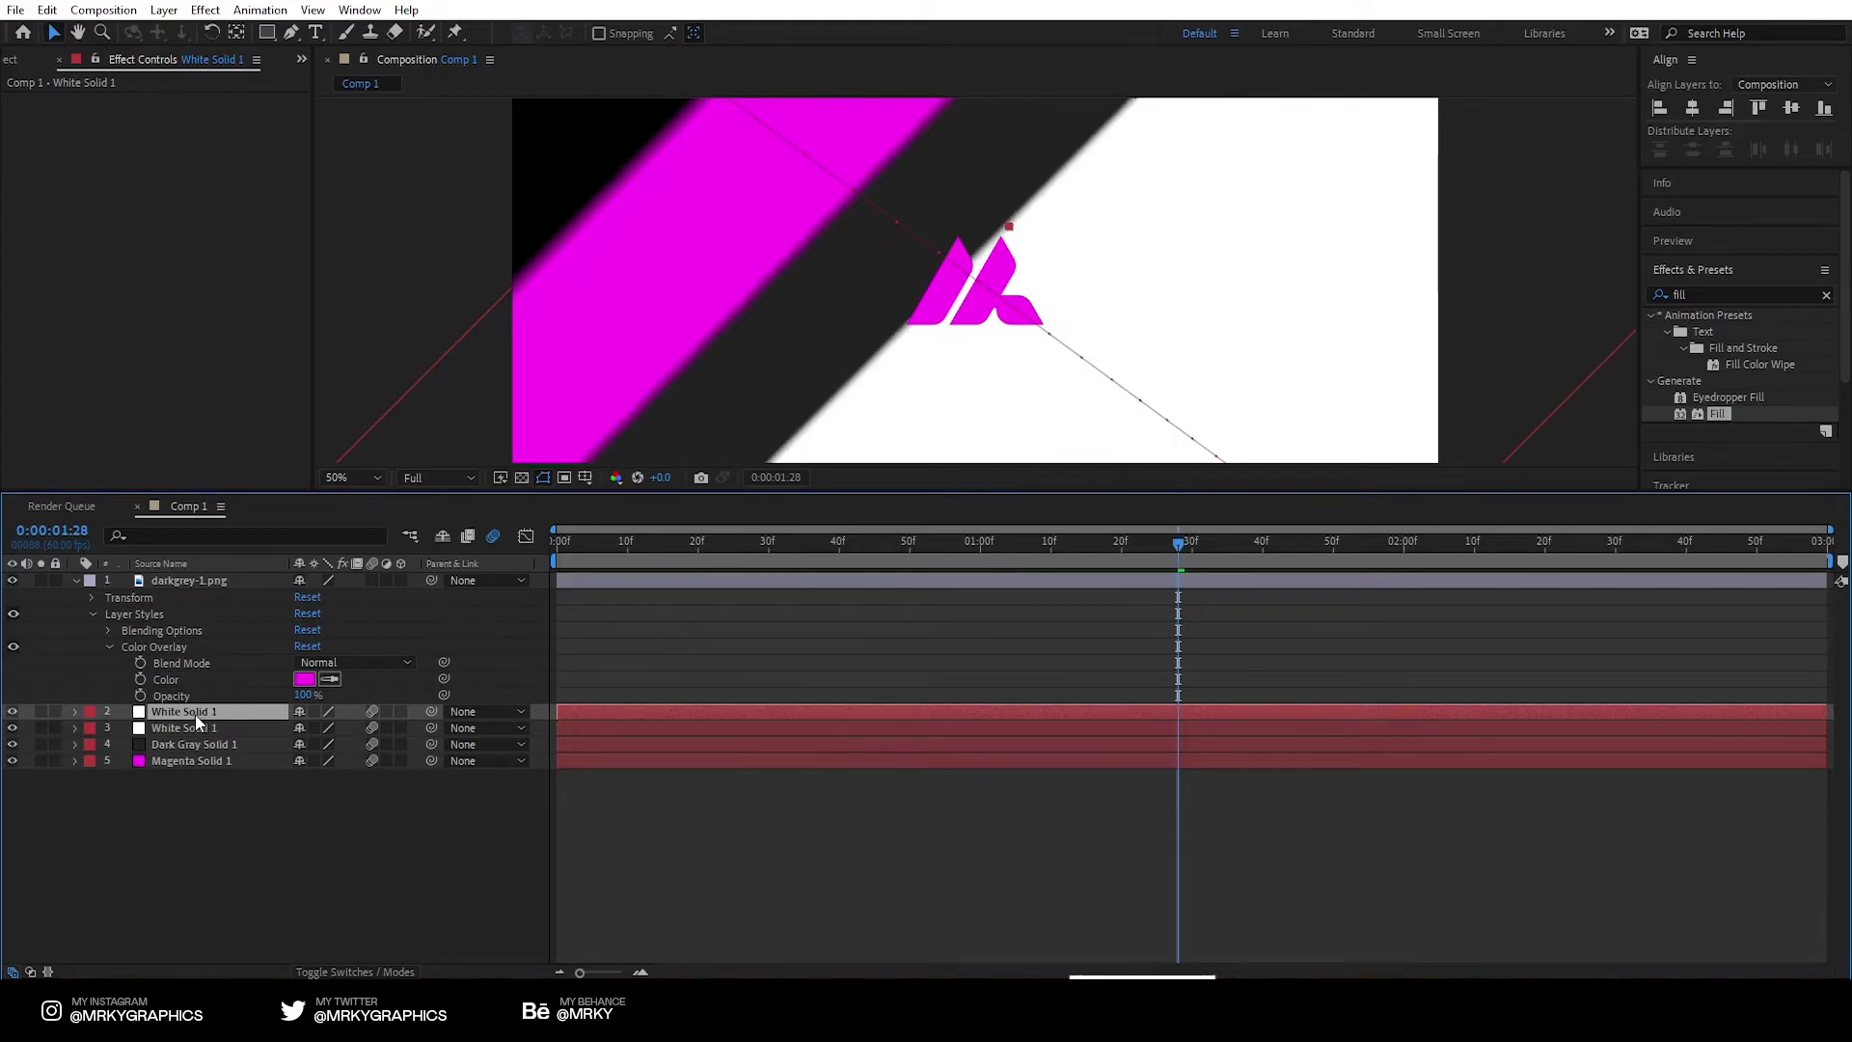
left_click_drag(195, 714, 189, 577)
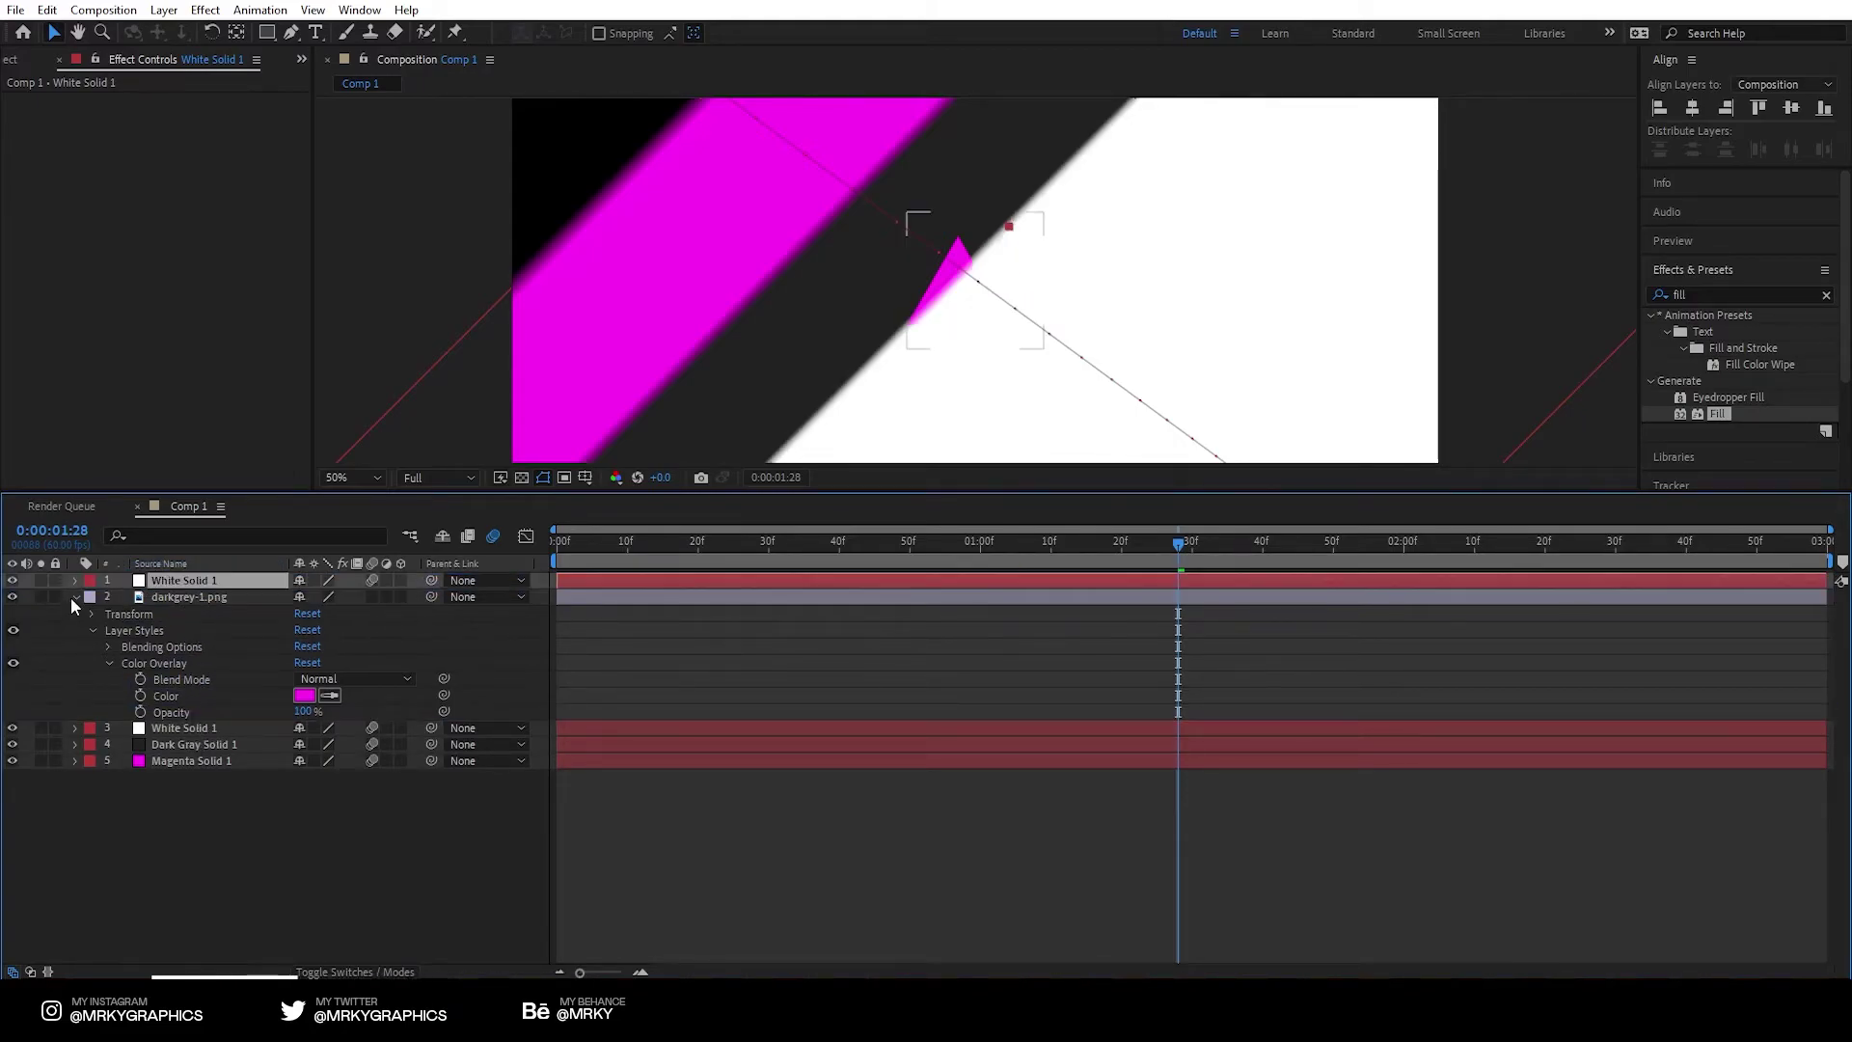
left_click(74, 598)
Set the darkgrey-1.png logo's track matte to Alpha Matte using the White Solid 1 copy
left_click(208, 602)
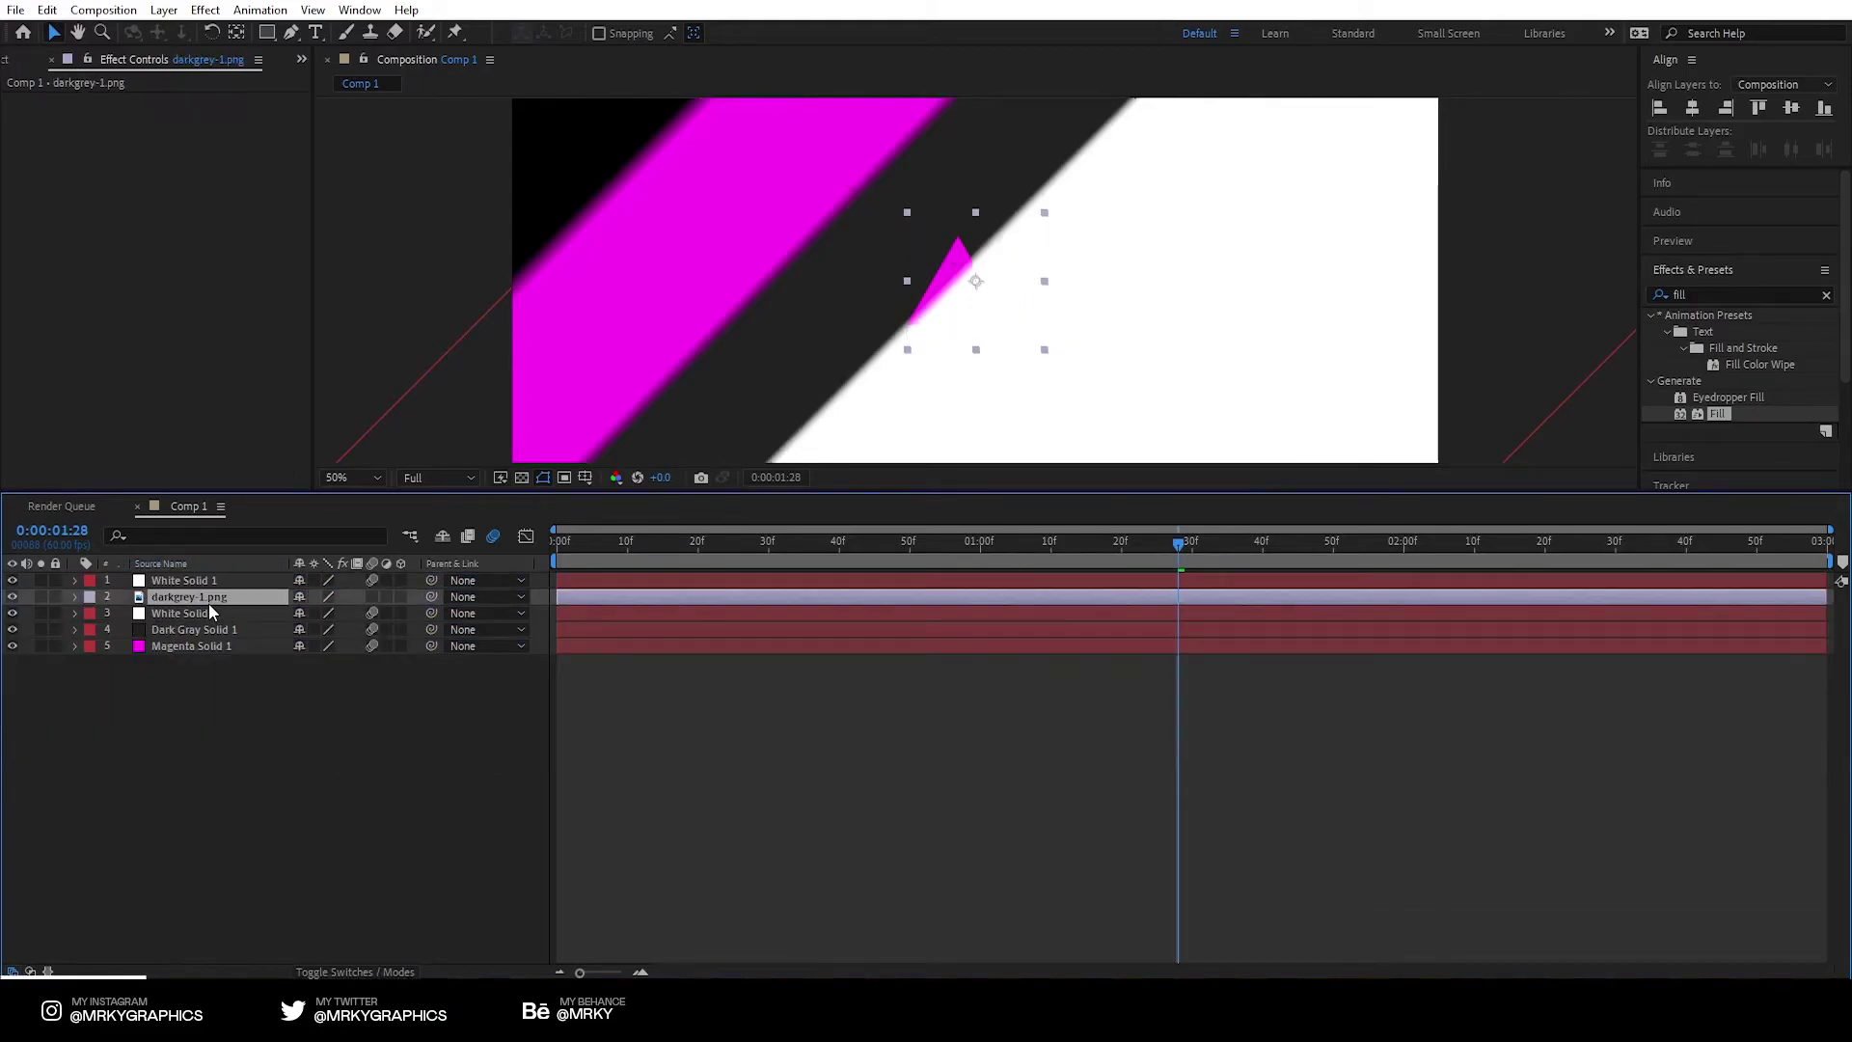
left_click(32, 972)
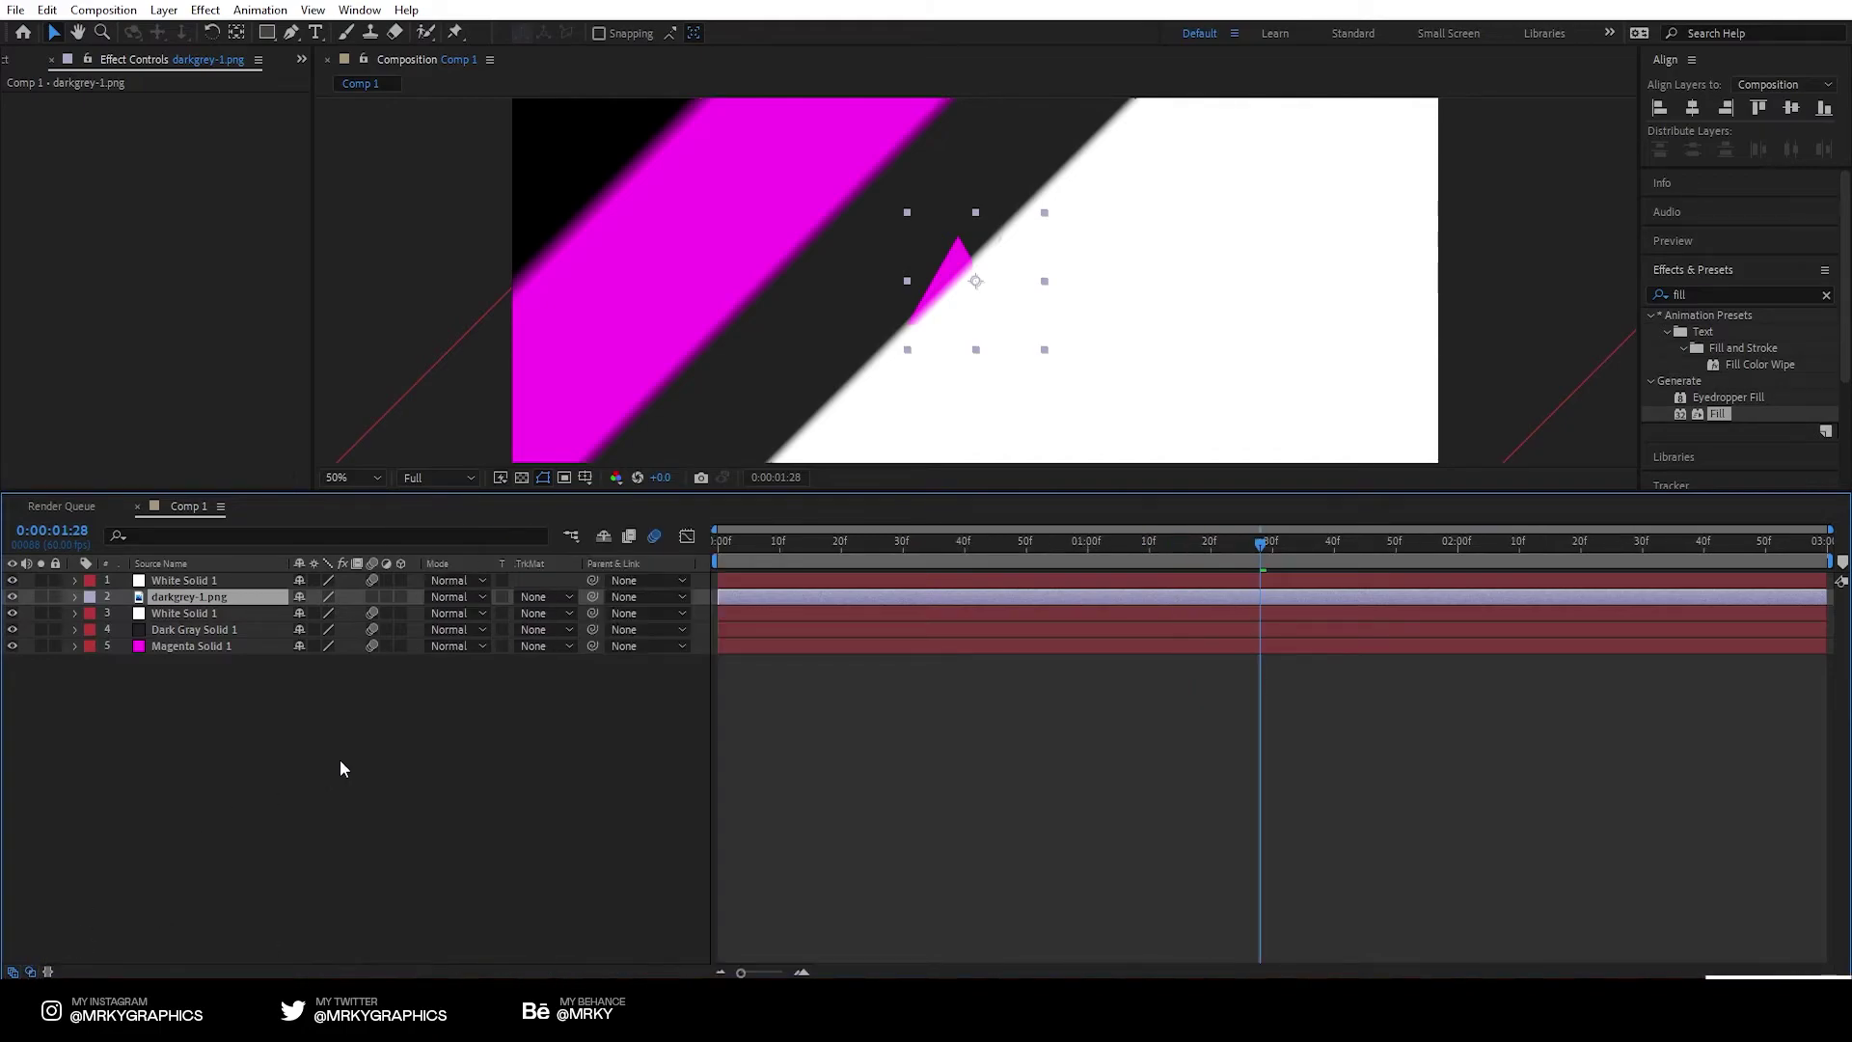
left_click(540, 596)
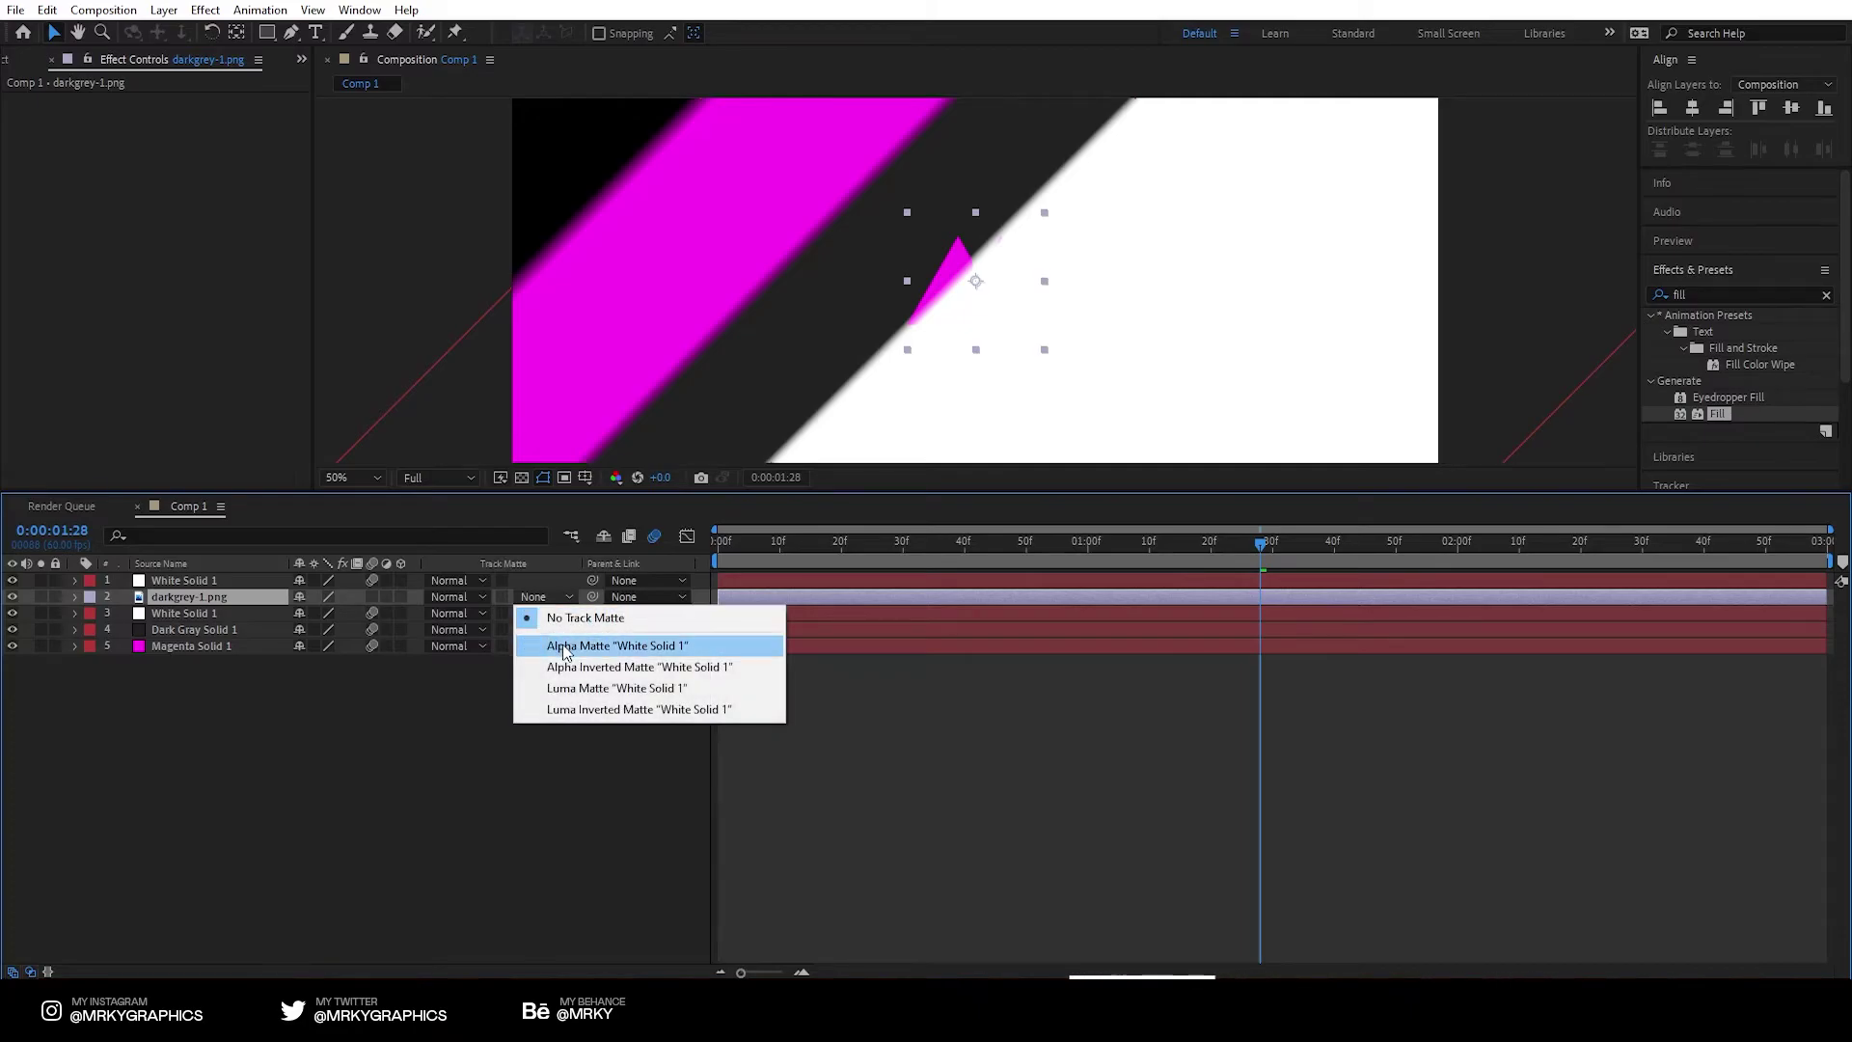
left_click(618, 646)
left_click(591, 646)
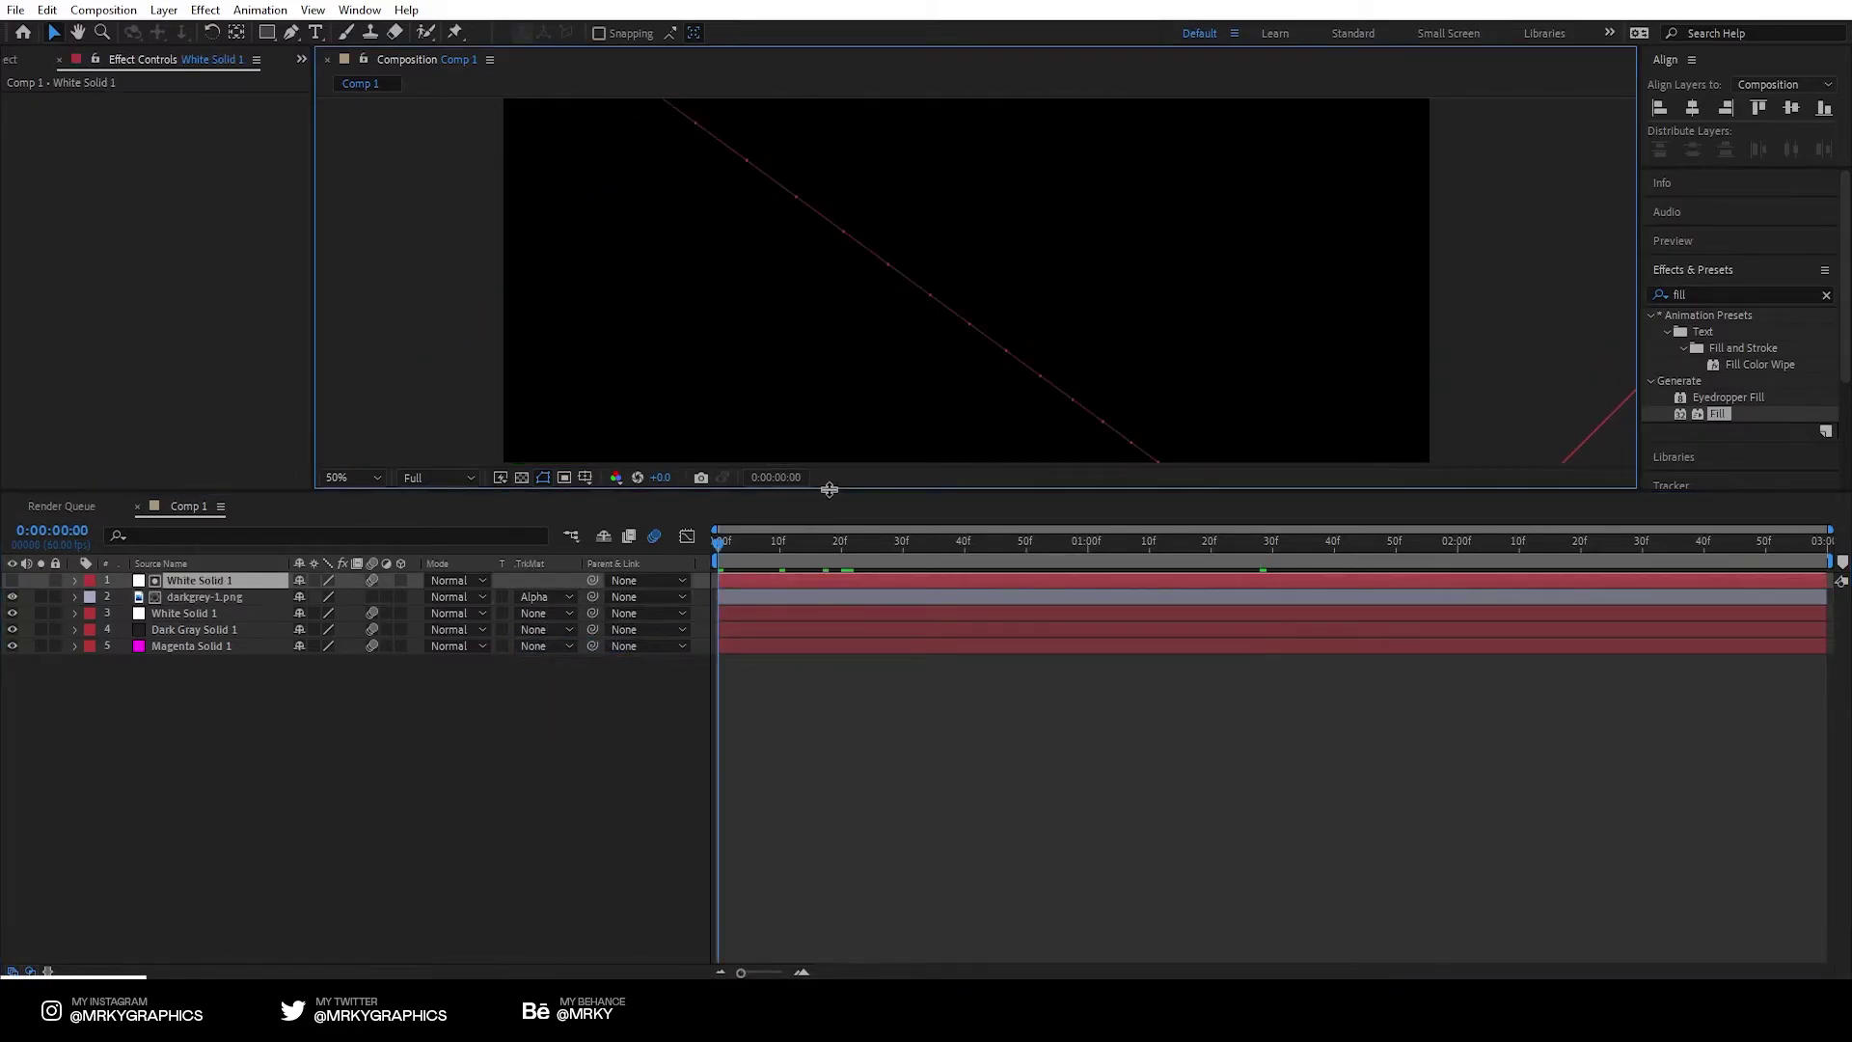
mouse_move(829, 489)
left_mouse_down()
mouse_move(831, 687)
mouse_move(826, 496)
left_mouse_up()
key("h")
key("v")
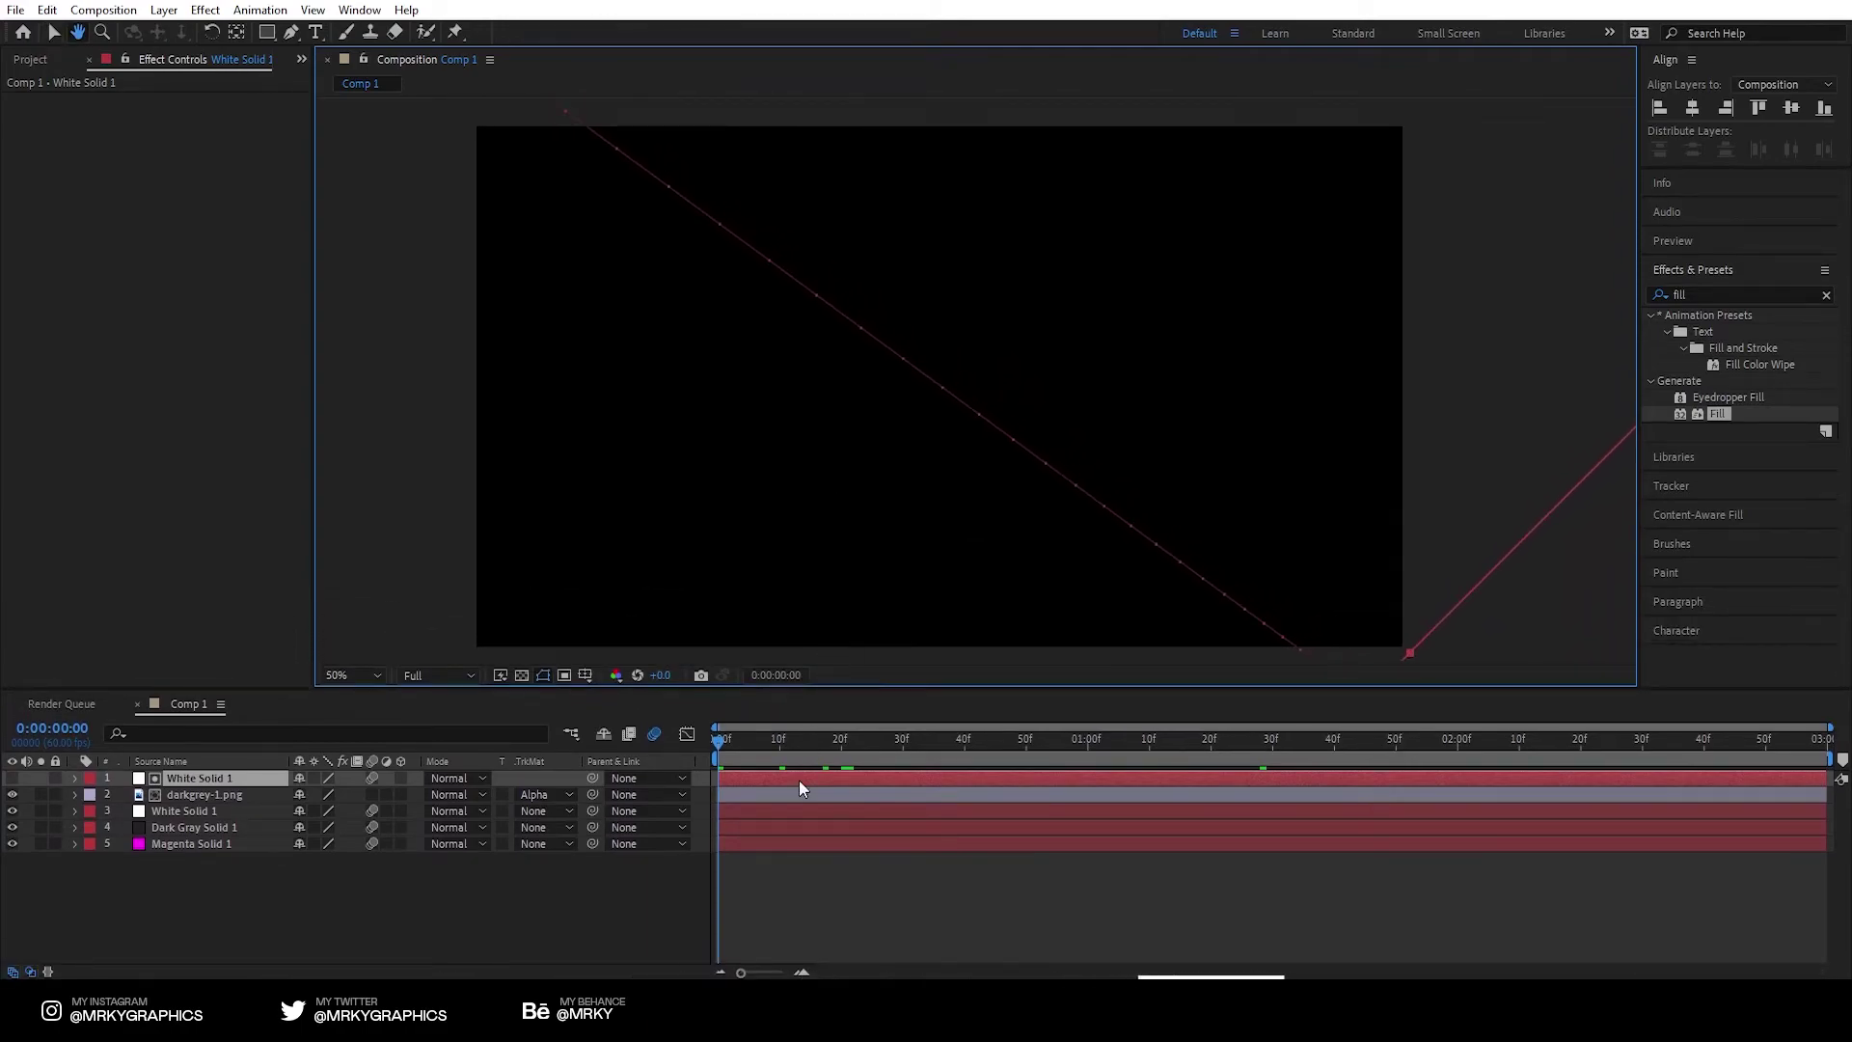
left_click(813, 874)
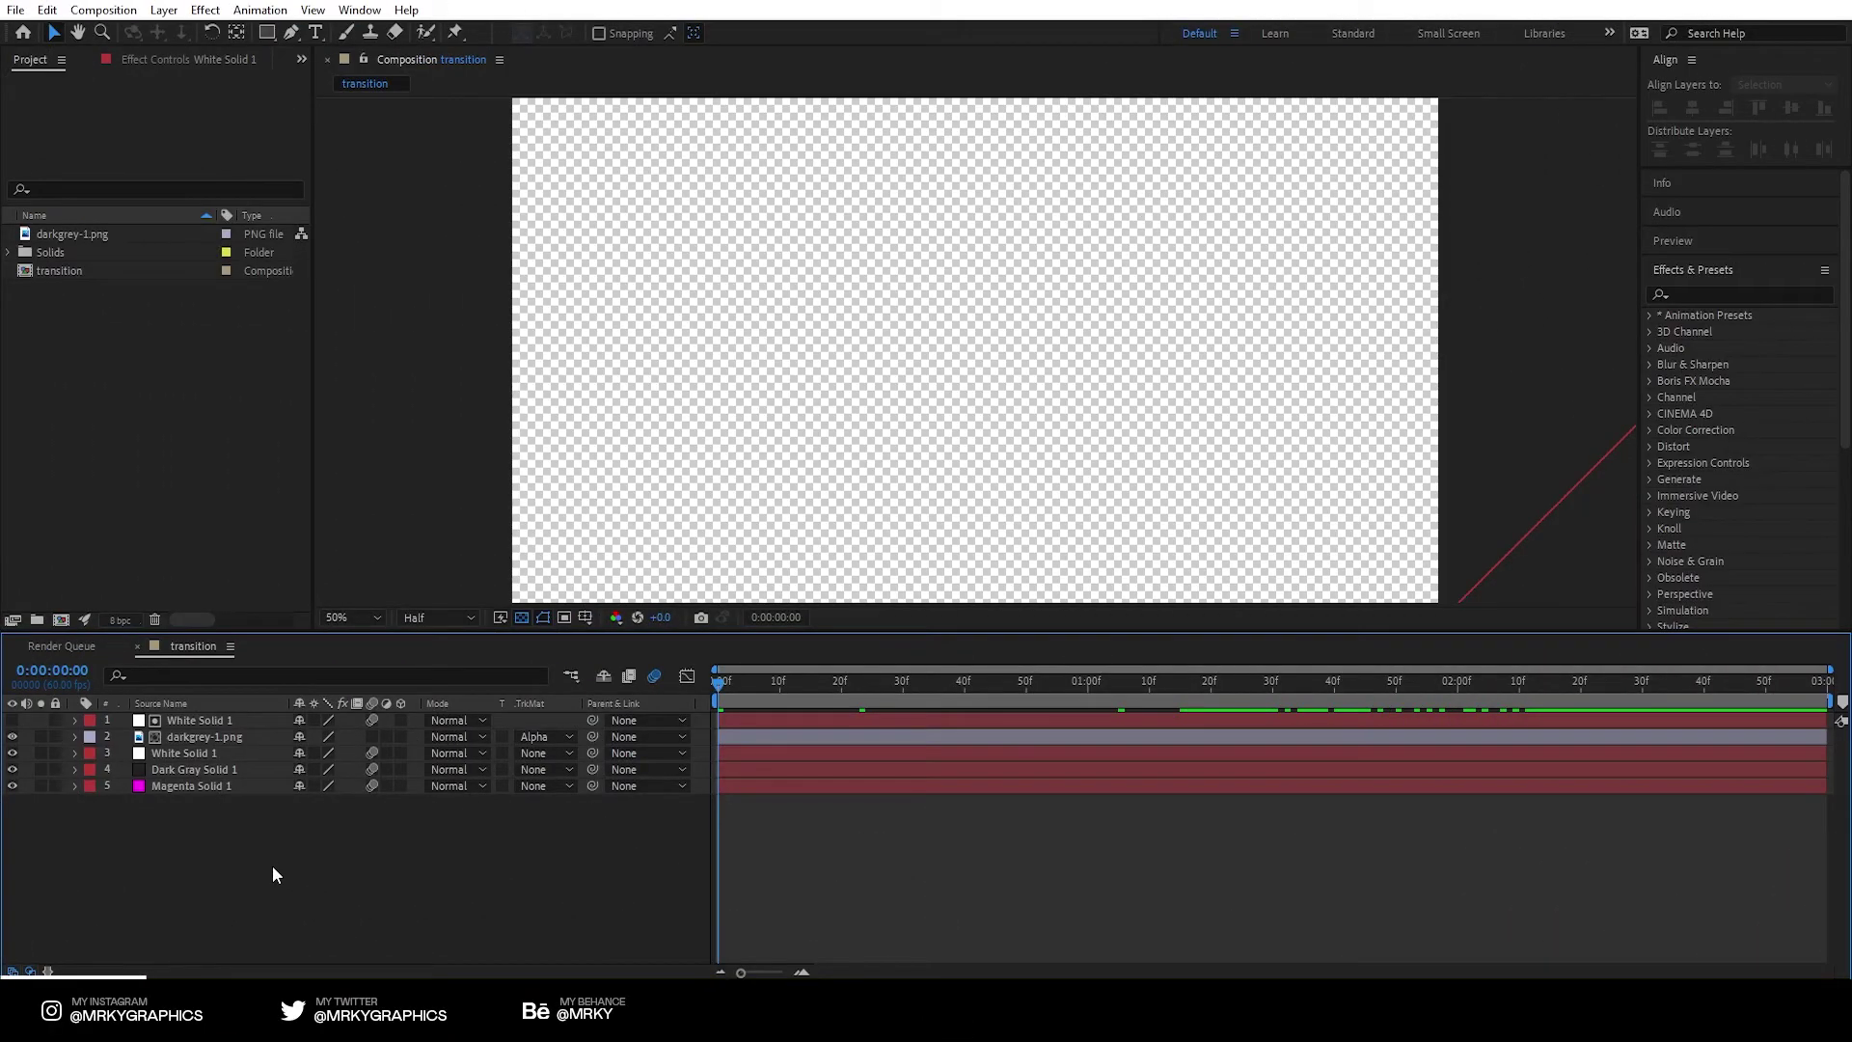
Send the transition composition to the Adobe Media Encoder queue from the File > Export menu
left_click(15, 10)
mouse_move(72, 331)
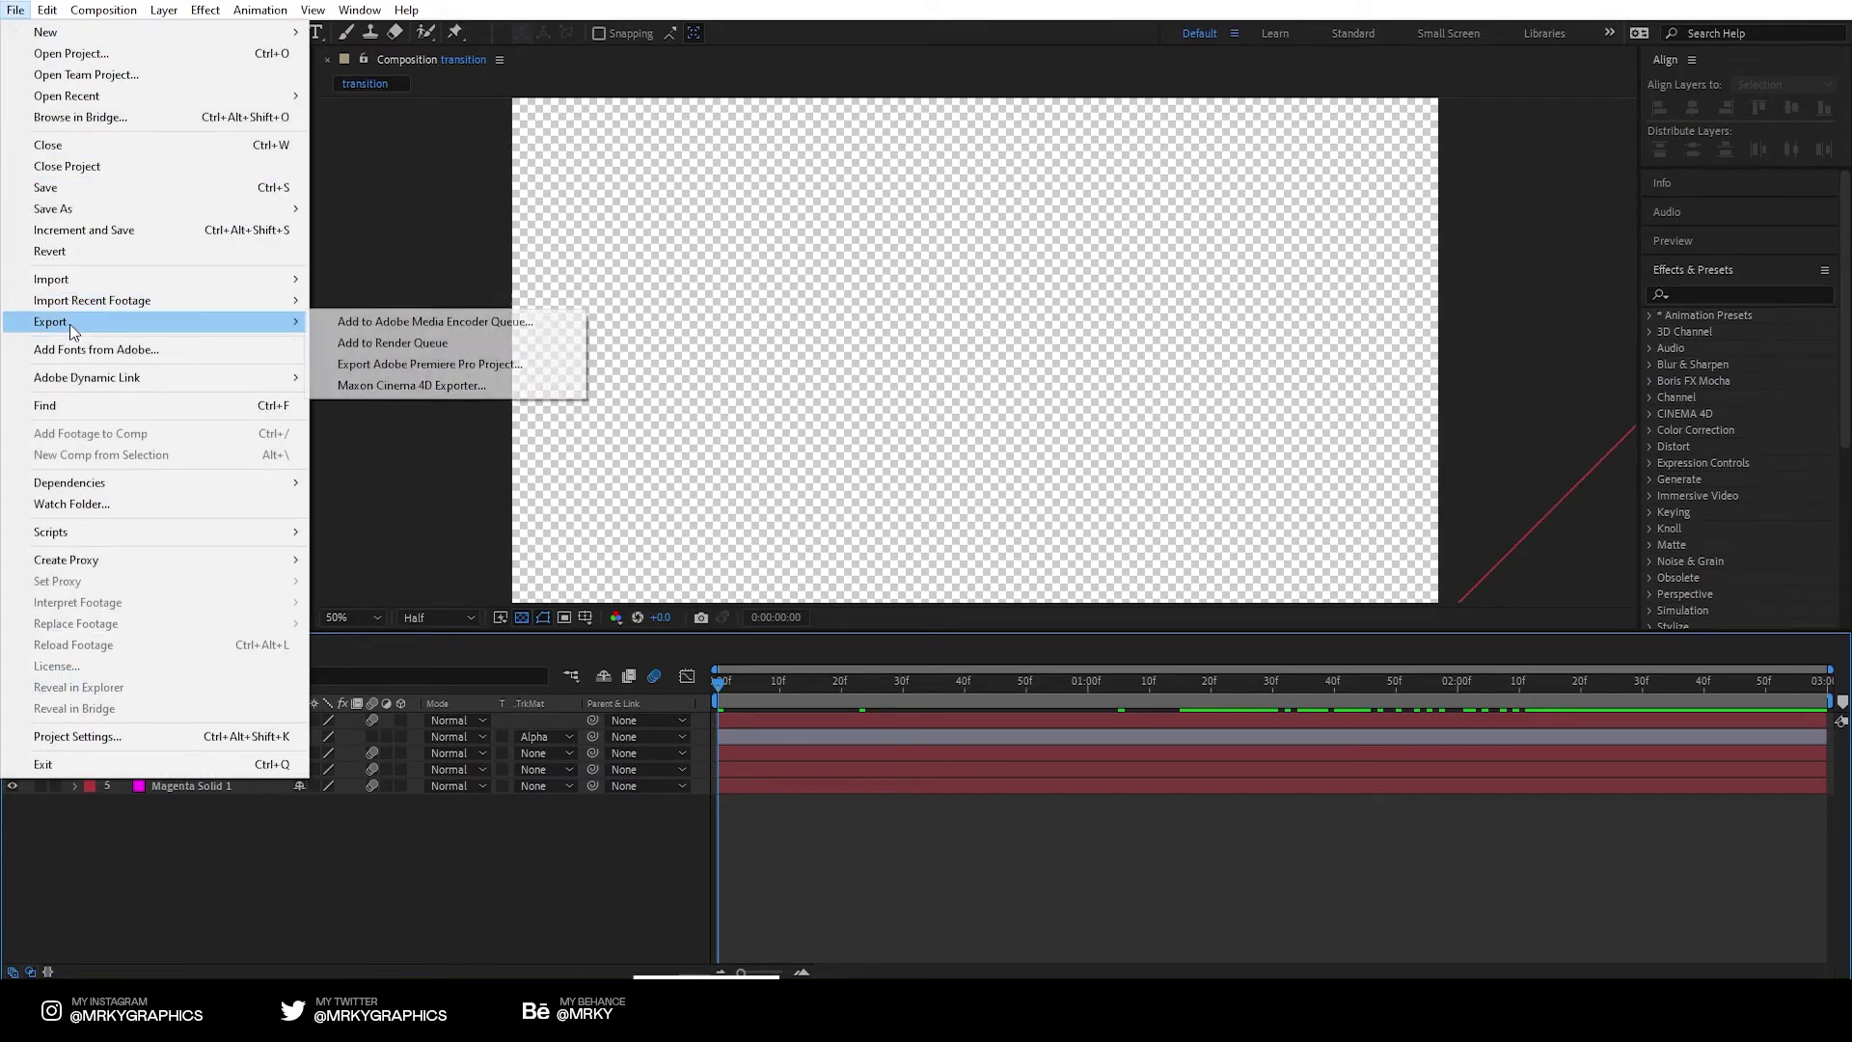
left_click(406, 324)
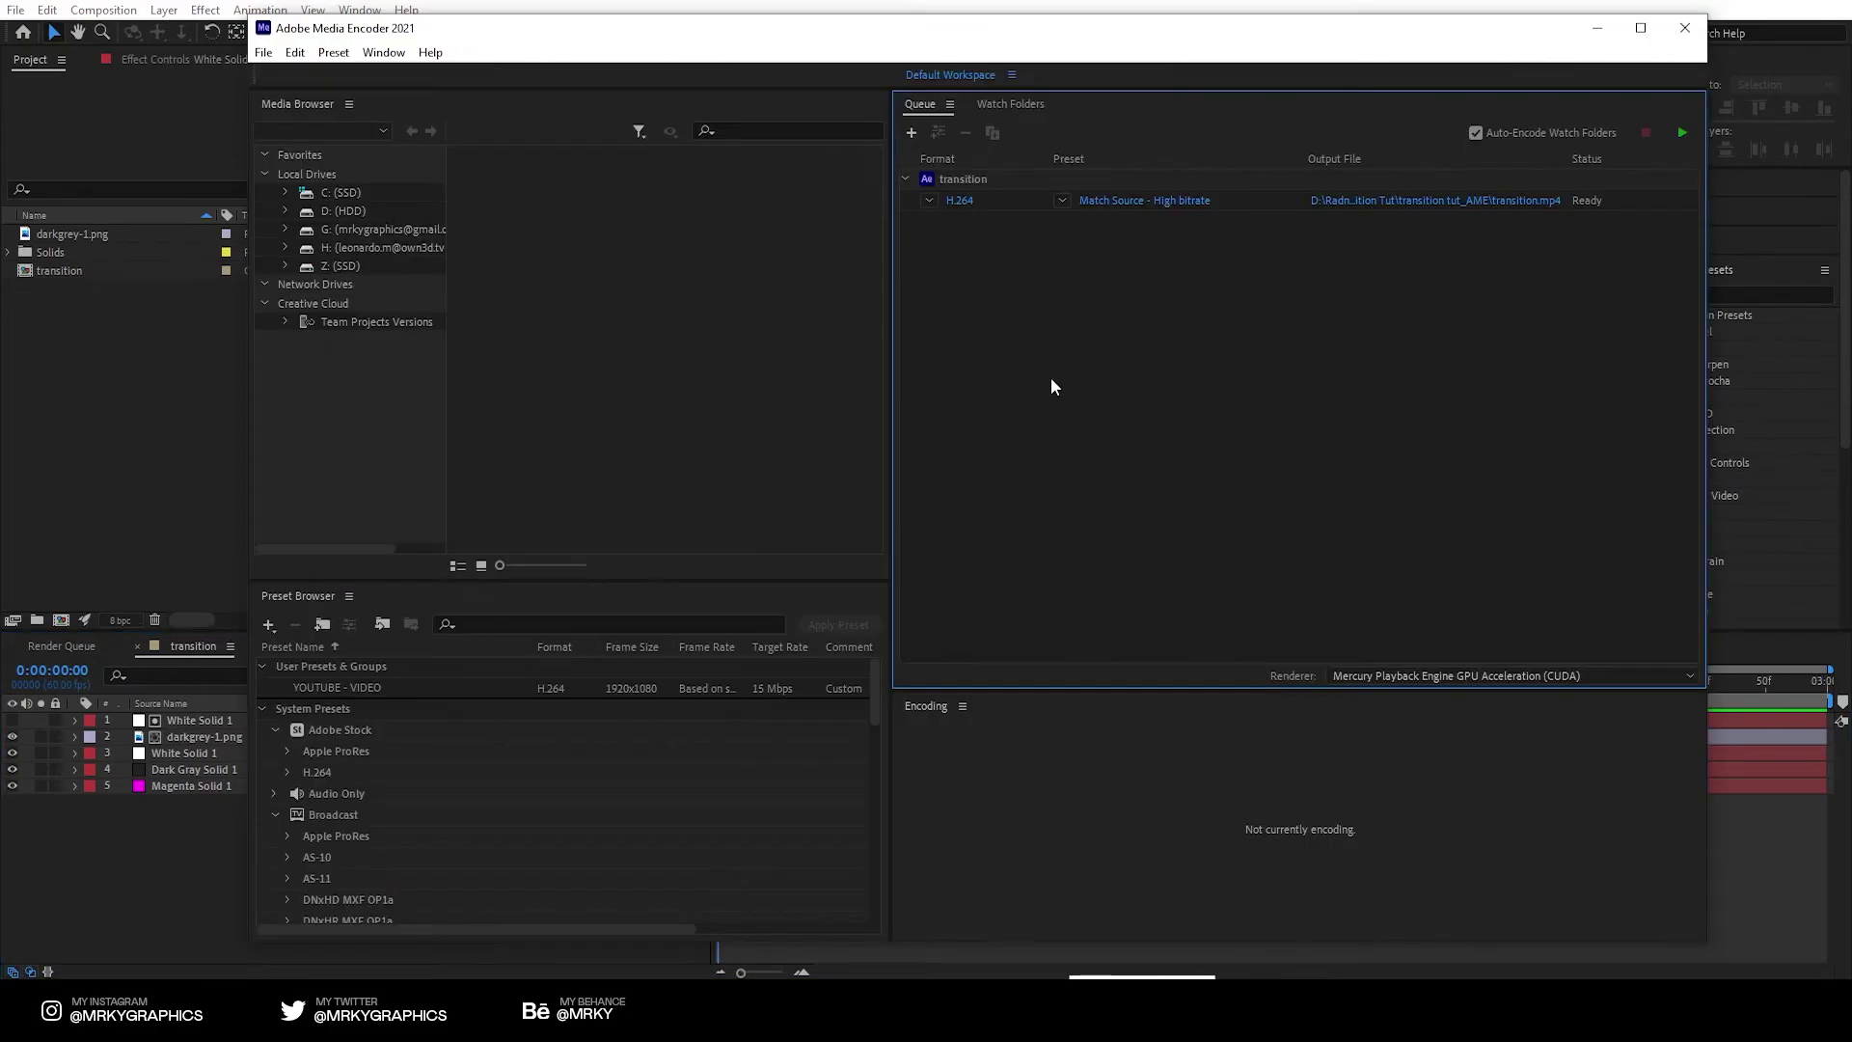
Switch the transition job's export format from H.264 to WebM and confirm the settings
left_click(959, 200)
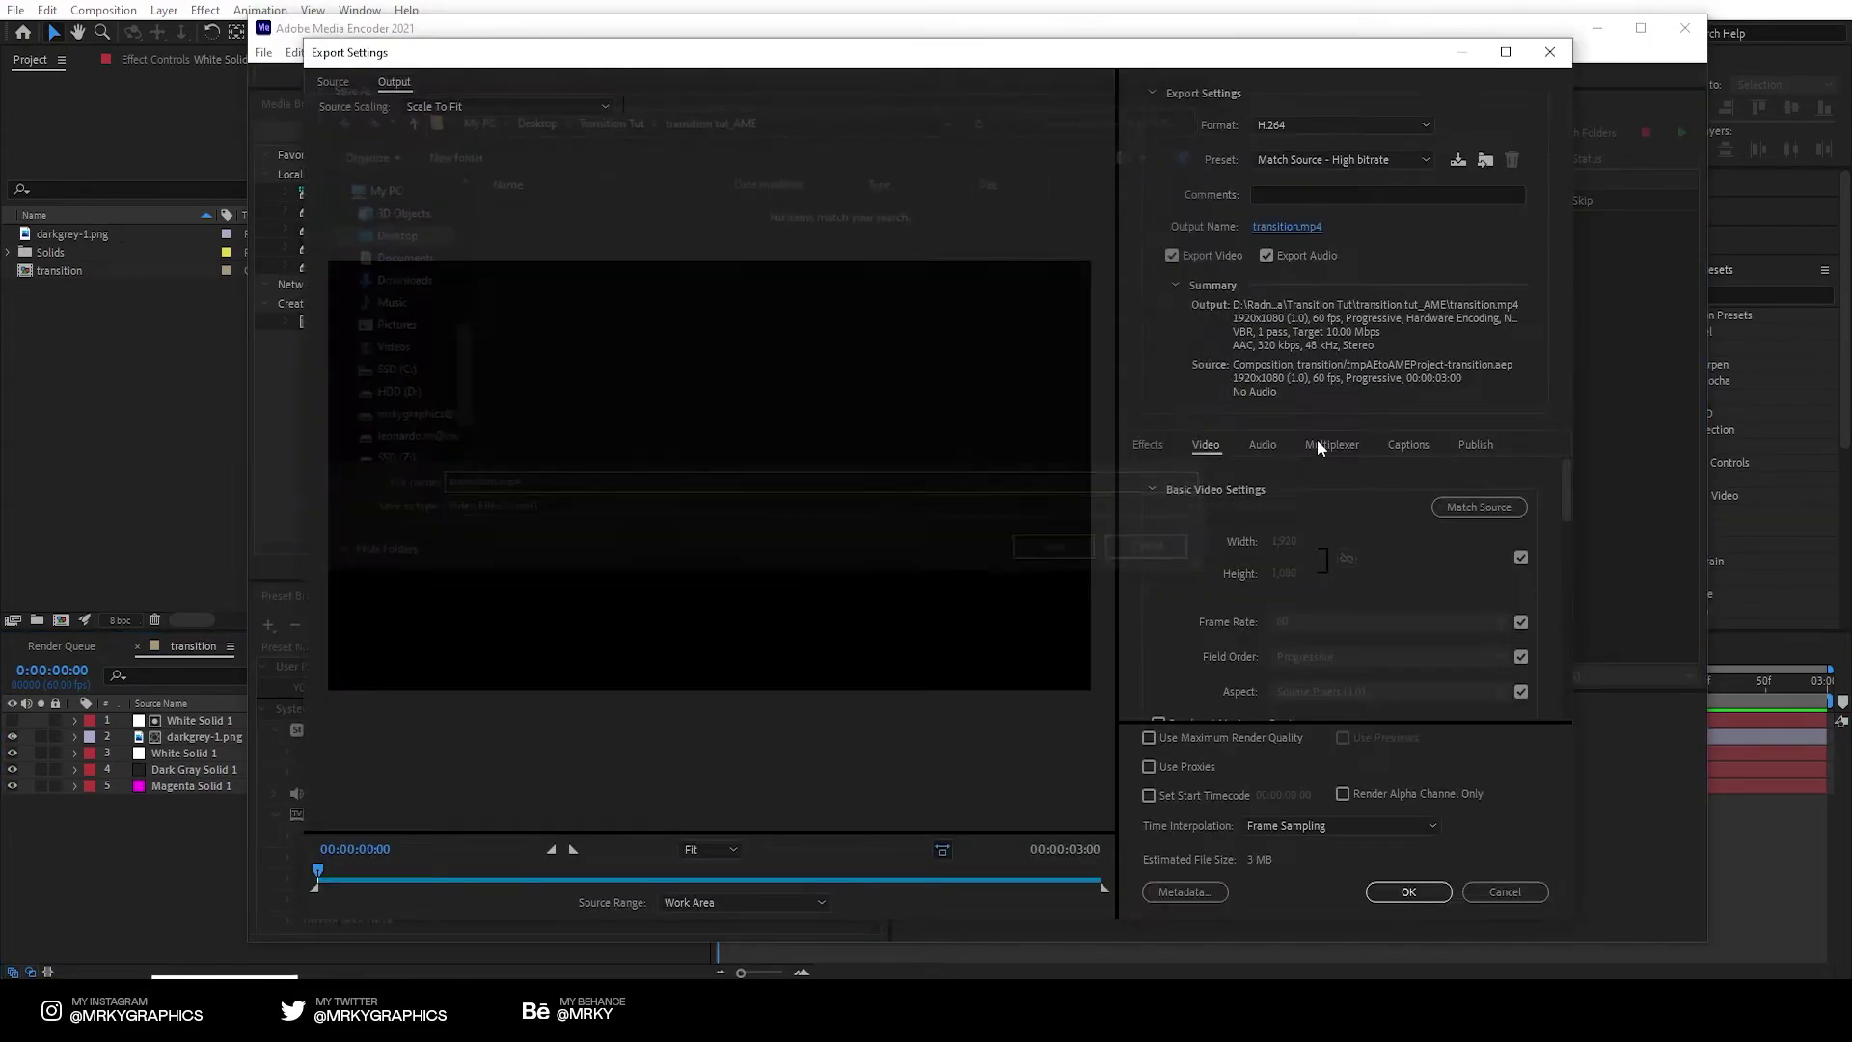
left_click(1380, 120)
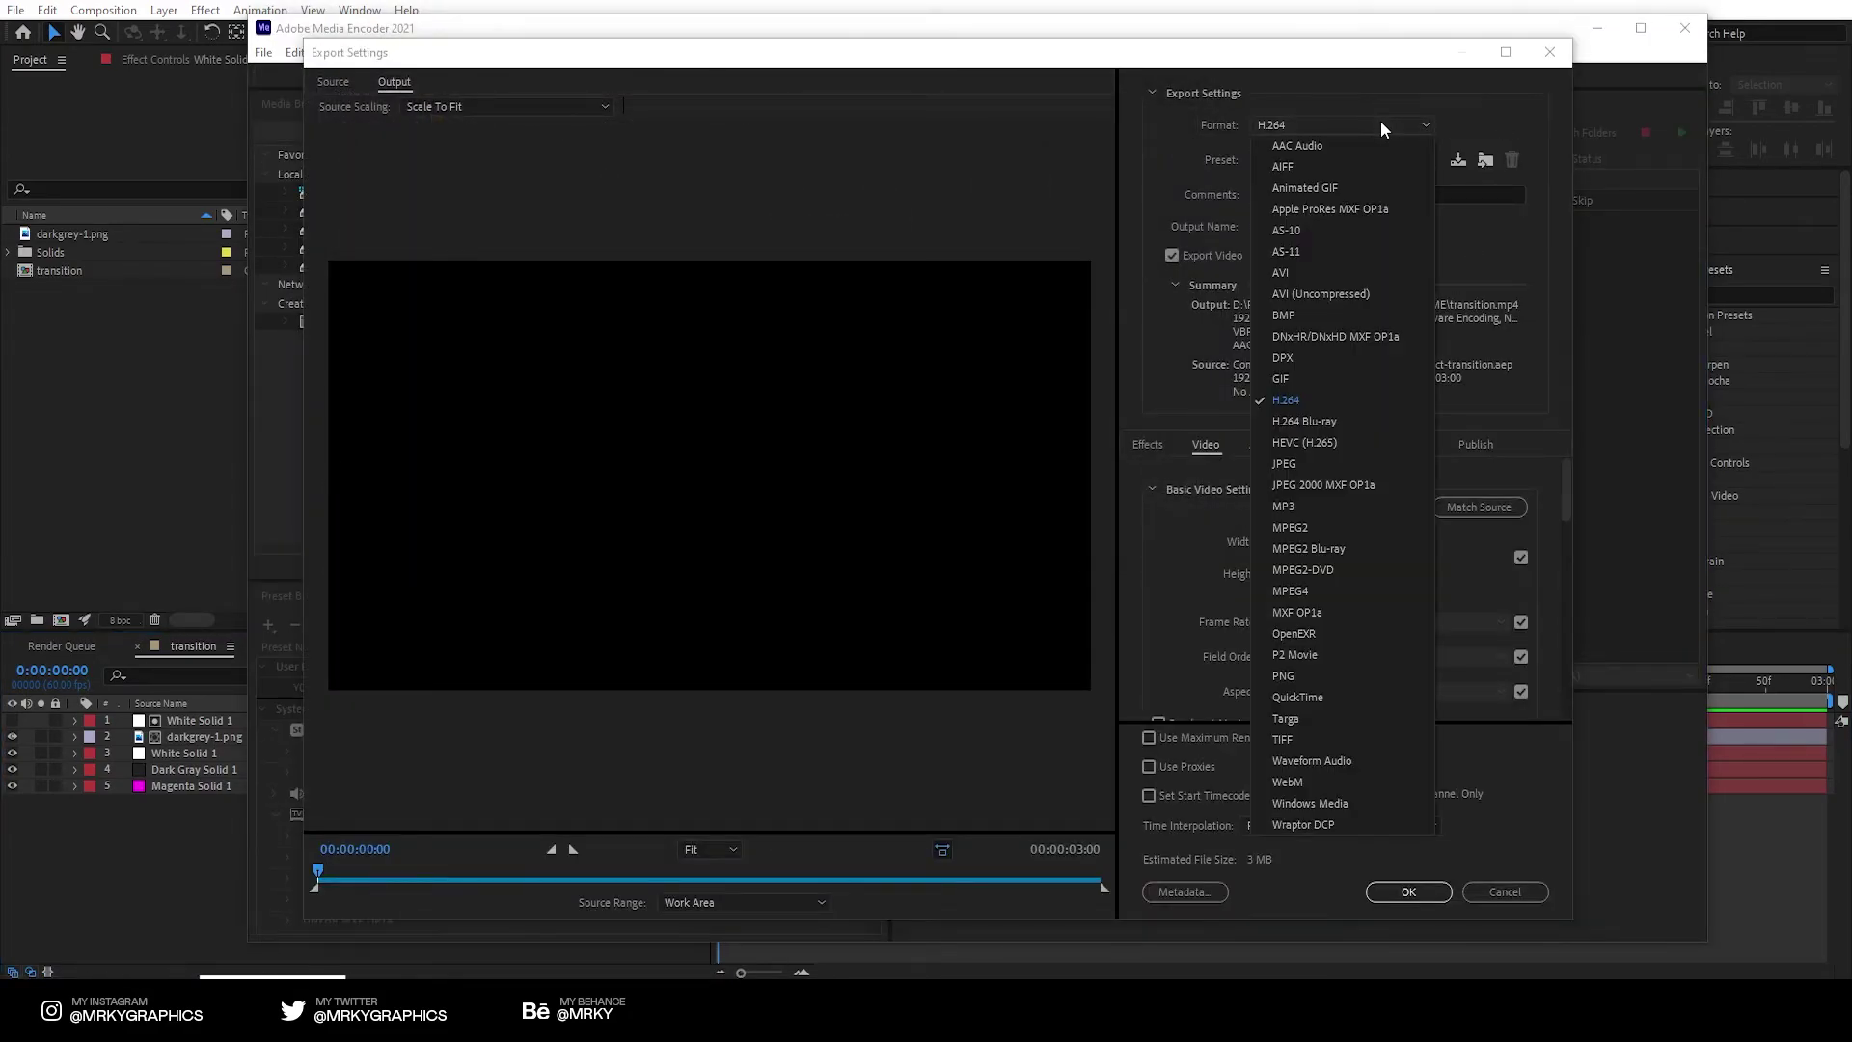
left_click(1318, 789)
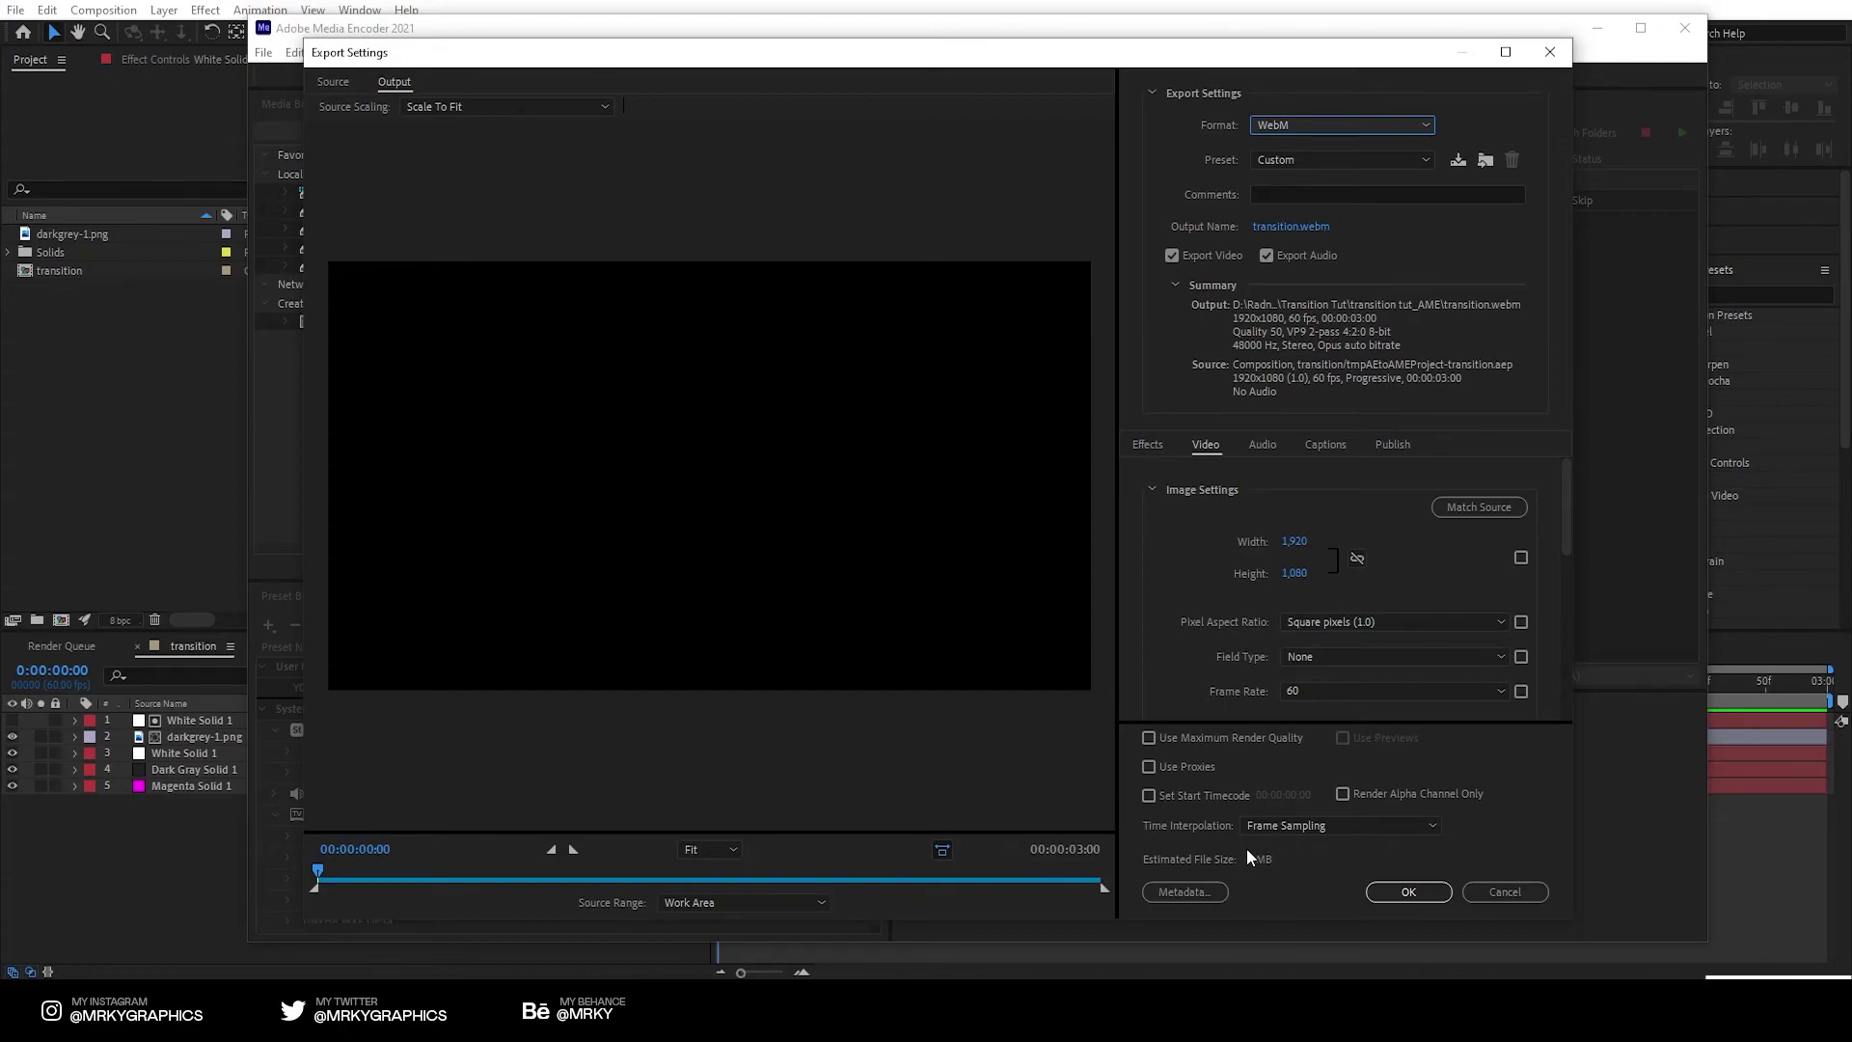
left_click(1410, 893)
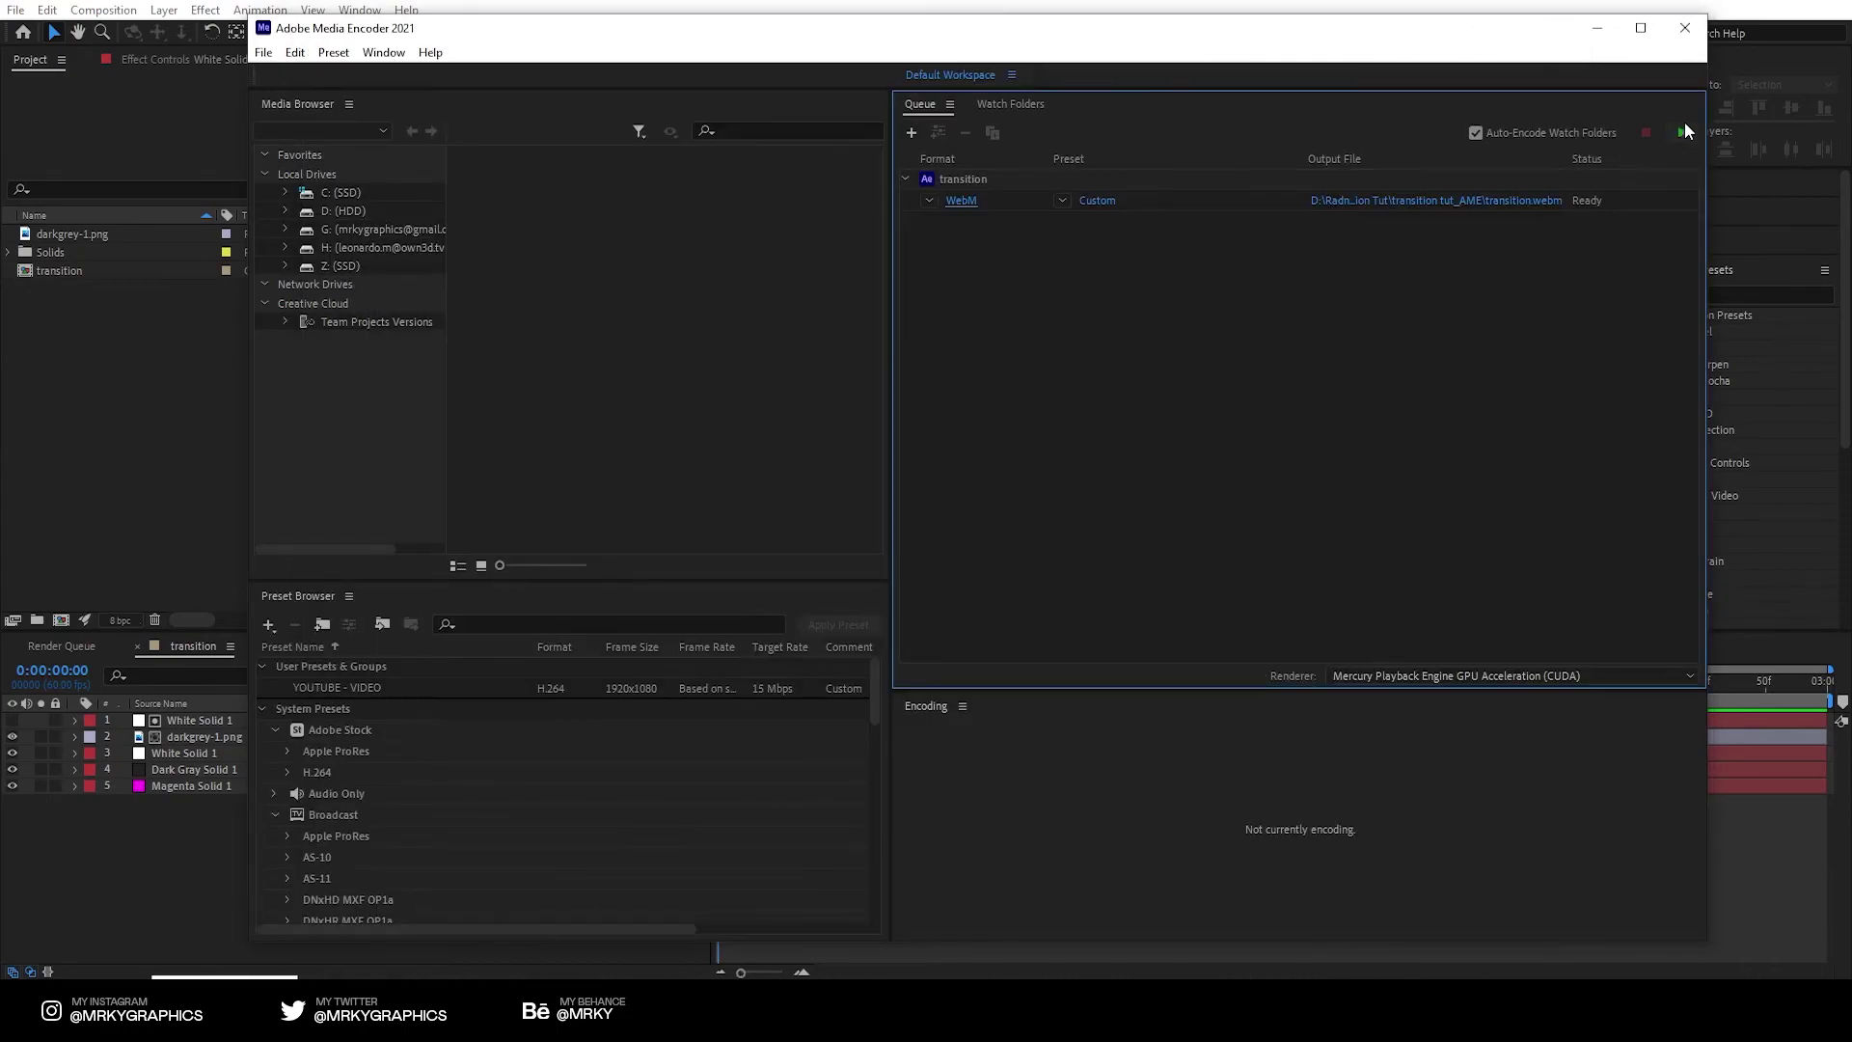